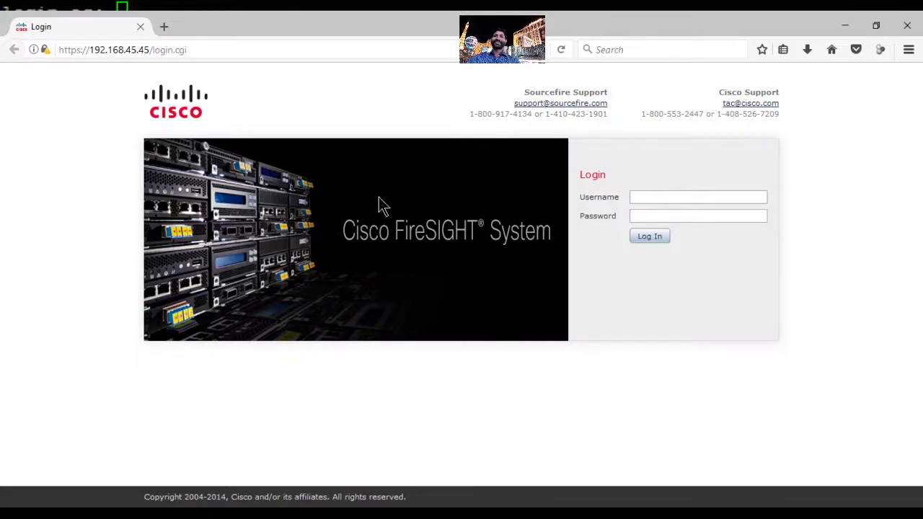
{"action": "left_click", "coordinate": [163, 27]}
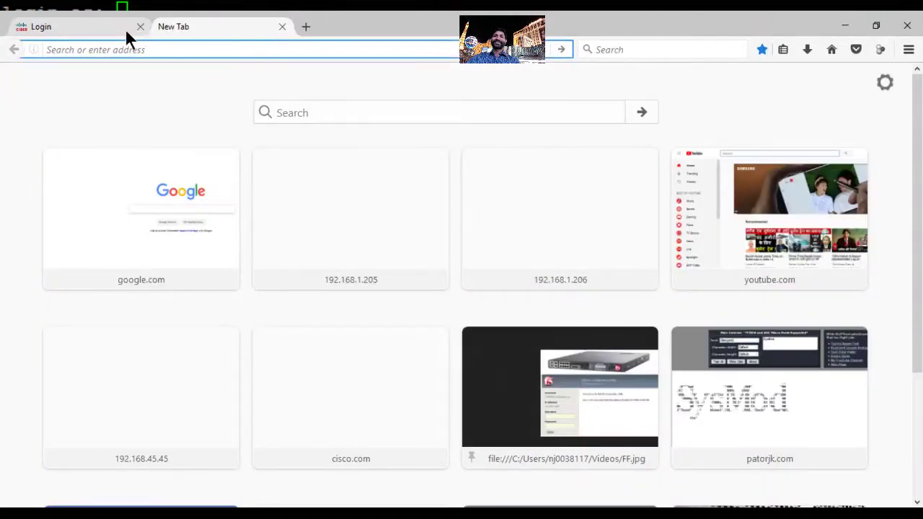
{"action": "left_click", "coordinate": [137, 27]}
{"action": "type", "text": "https://192.168.45.45"}
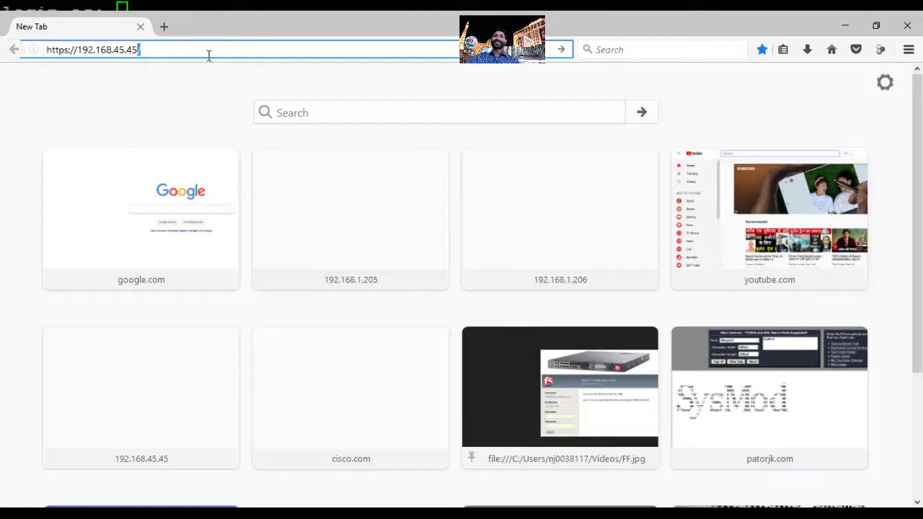
{"action": "key", "text": "Return"}
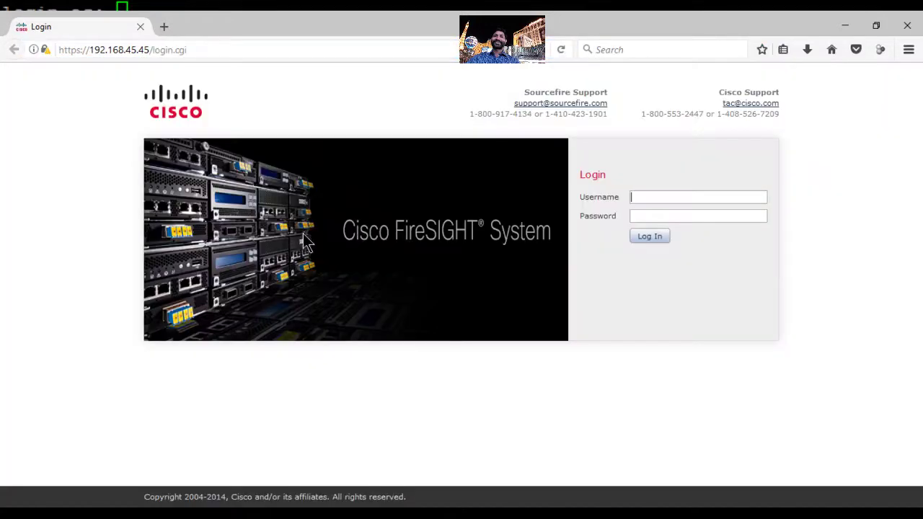
Step: Sign in with username admin and the account password
{"action": "left_click", "coordinate": [659, 199]}
{"action": "key", "text": "Tab"}
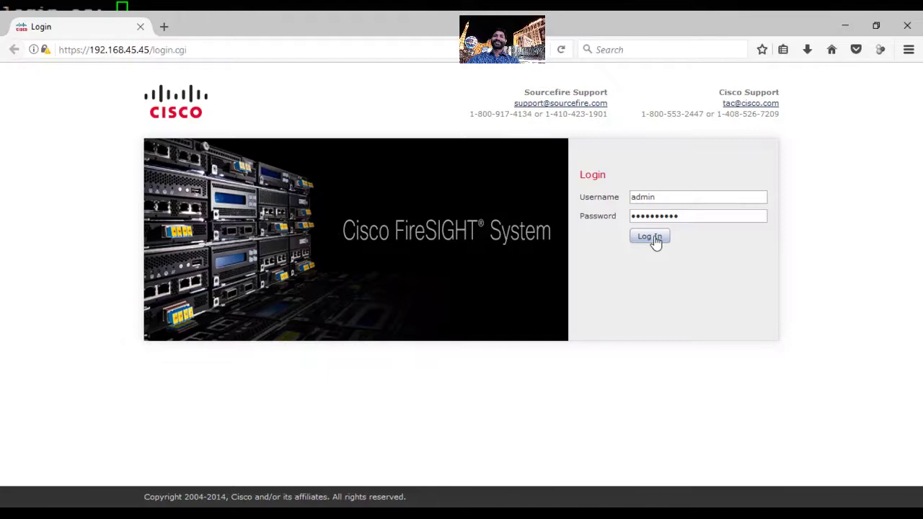
{"action": "left_click", "coordinate": [652, 240]}
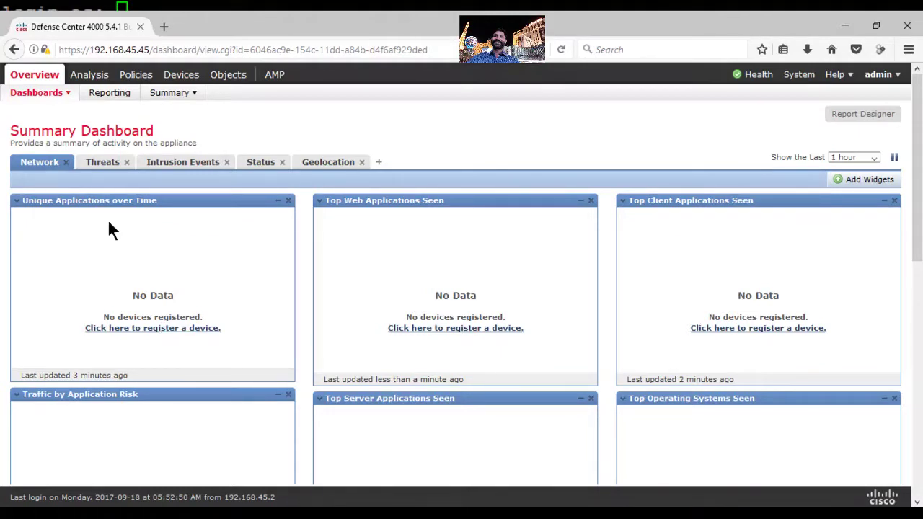
Step: Open the admin account menu from the Summary Dashboard
{"action": "left_click", "coordinate": [878, 75]}
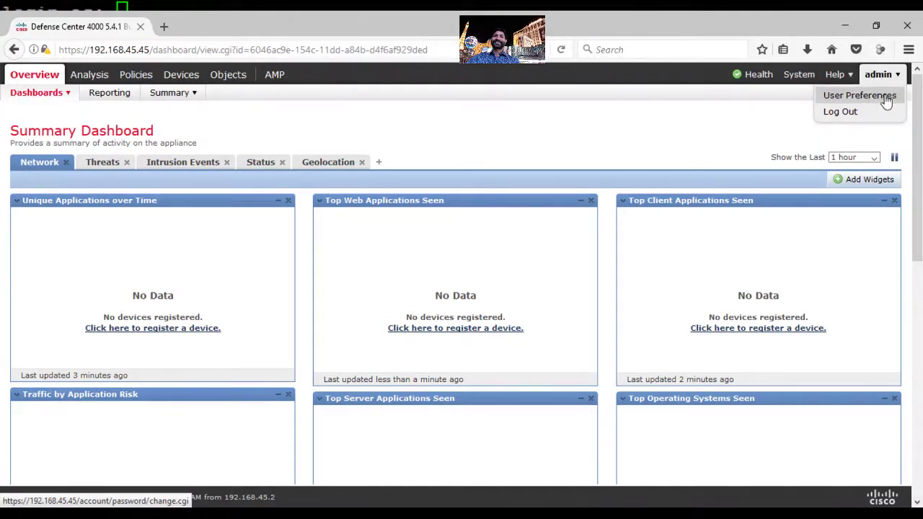
Step: Open User Preferences and check the Home Page and Event View Settings tabs
{"action": "left_click", "coordinate": [880, 101]}
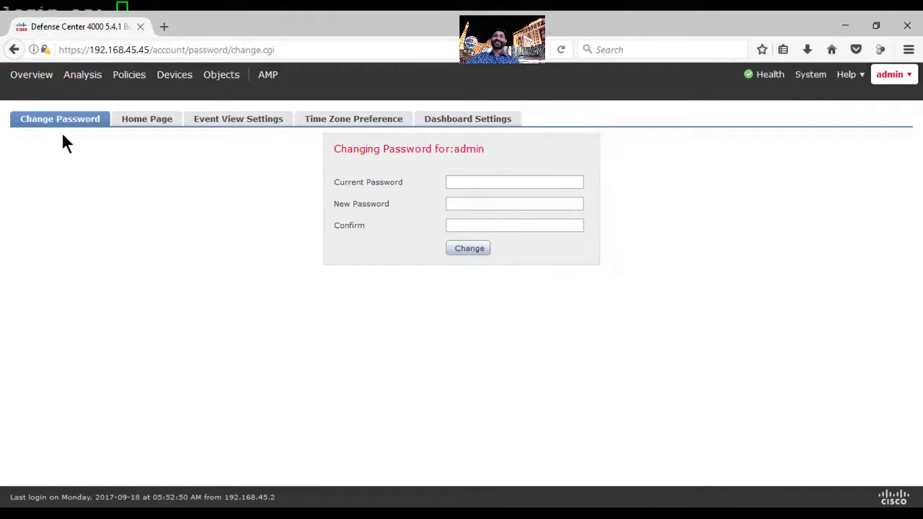
{"action": "left_click", "coordinate": [147, 122]}
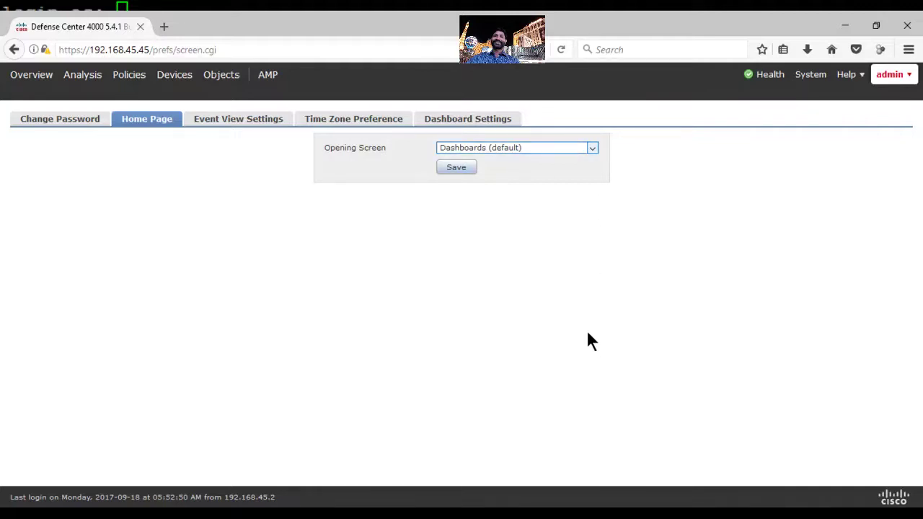
{"action": "left_click", "coordinate": [229, 125]}
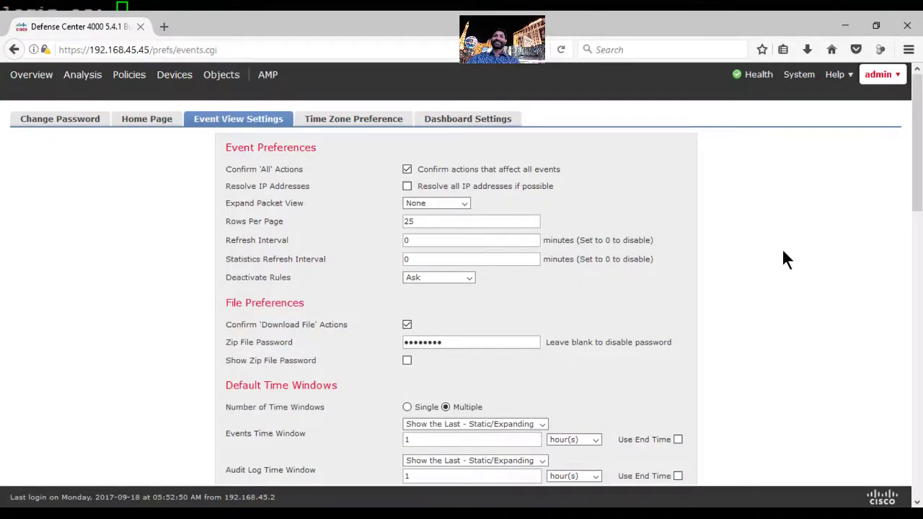
Step: Review all Event View Settings, then the Time Zone and Dashboard Settings preferences
{"action": "scroll", "coordinate": [783, 253], "scroll_direction": "down", "scroll_amount": 5}
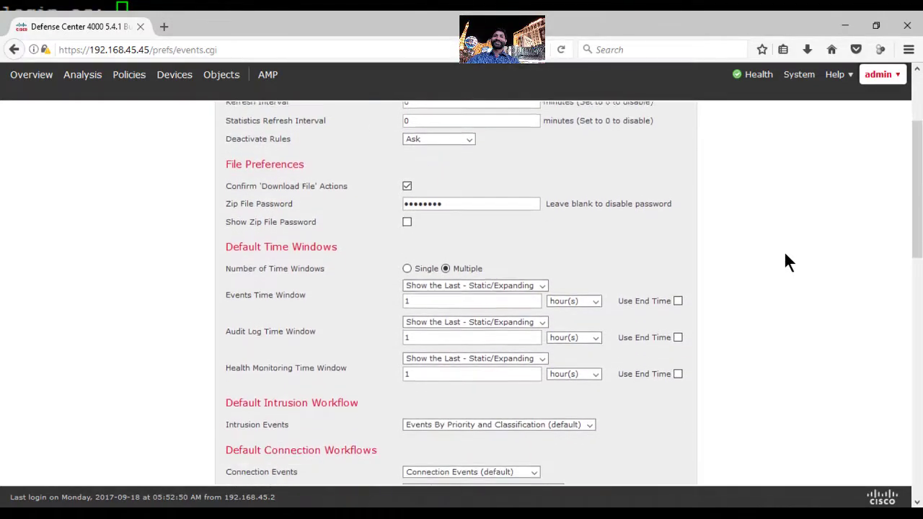
{"action": "scroll", "coordinate": [785, 255], "scroll_direction": "down", "scroll_amount": 10}
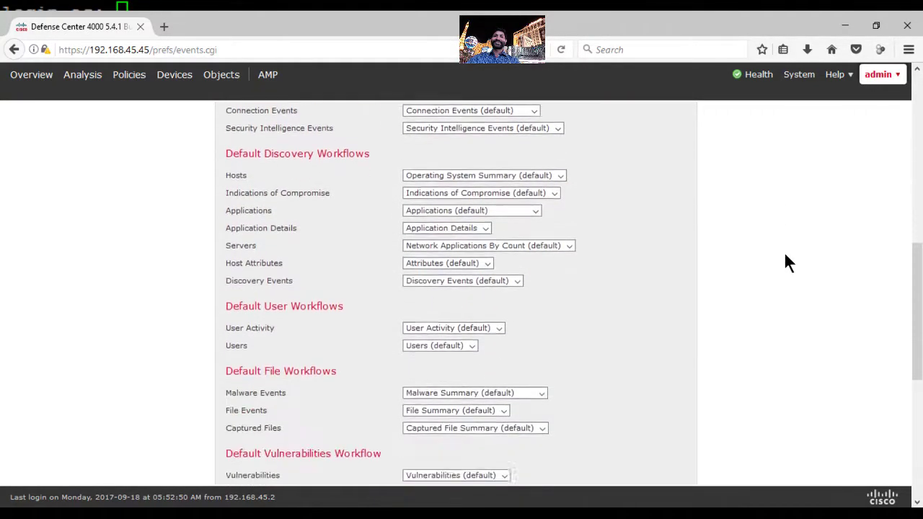
{"action": "scroll", "coordinate": [787, 263], "scroll_direction": "down", "scroll_amount": 5}
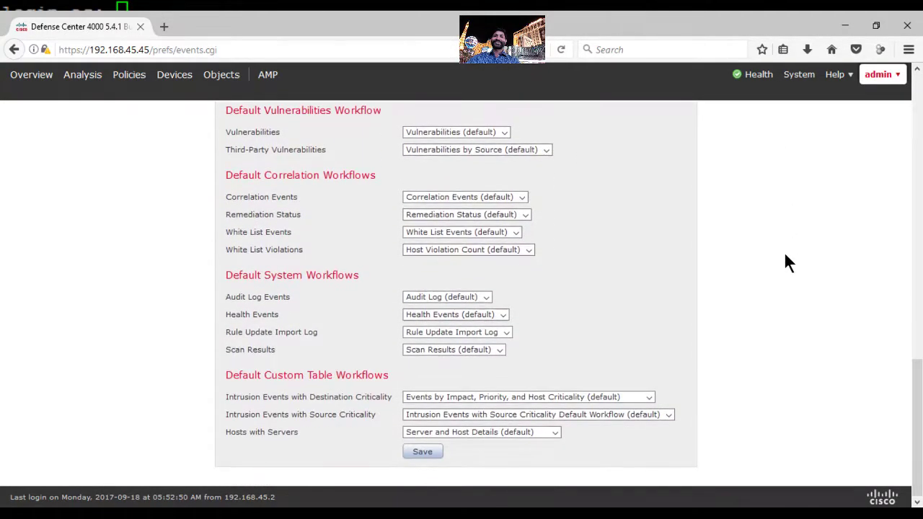
{"action": "scroll", "coordinate": [149, 153], "scroll_direction": "up", "scroll_amount": 8}
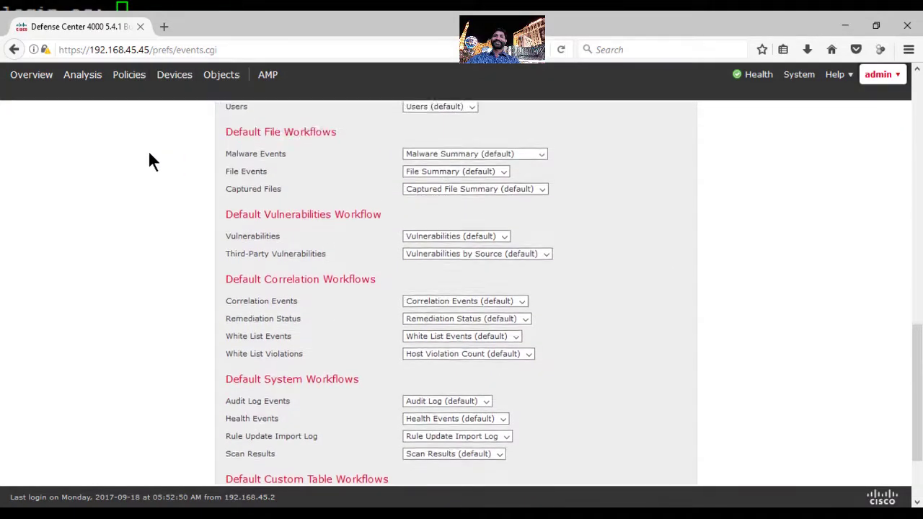
{"action": "scroll", "coordinate": [149, 154], "scroll_direction": "up", "scroll_amount": 10}
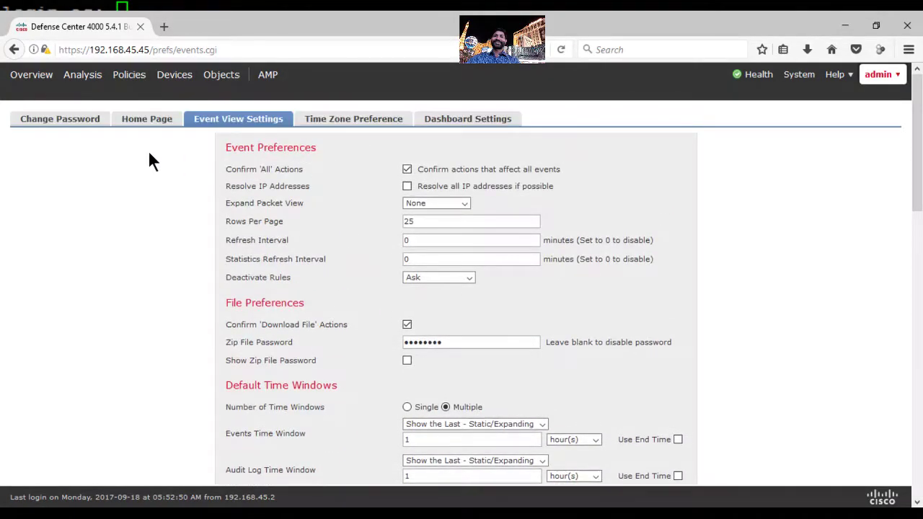
{"action": "left_click", "coordinate": [372, 124]}
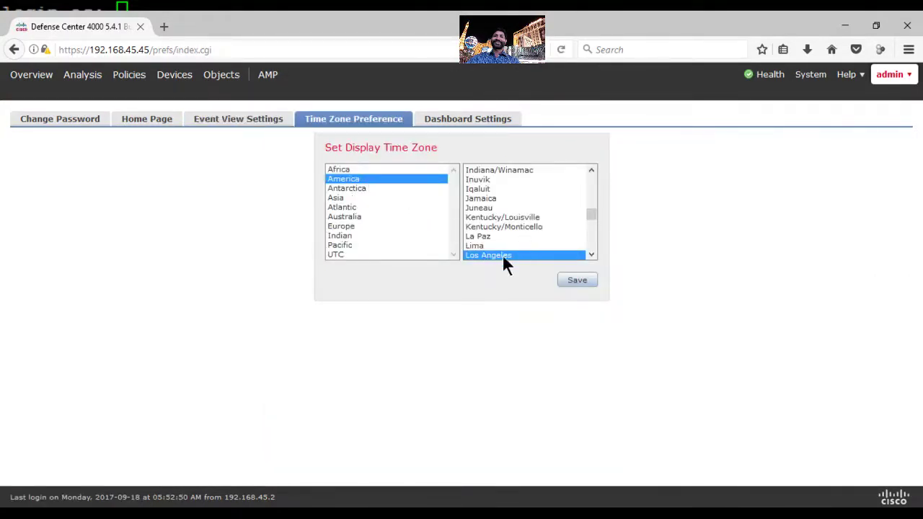
{"action": "left_click", "coordinate": [458, 120]}
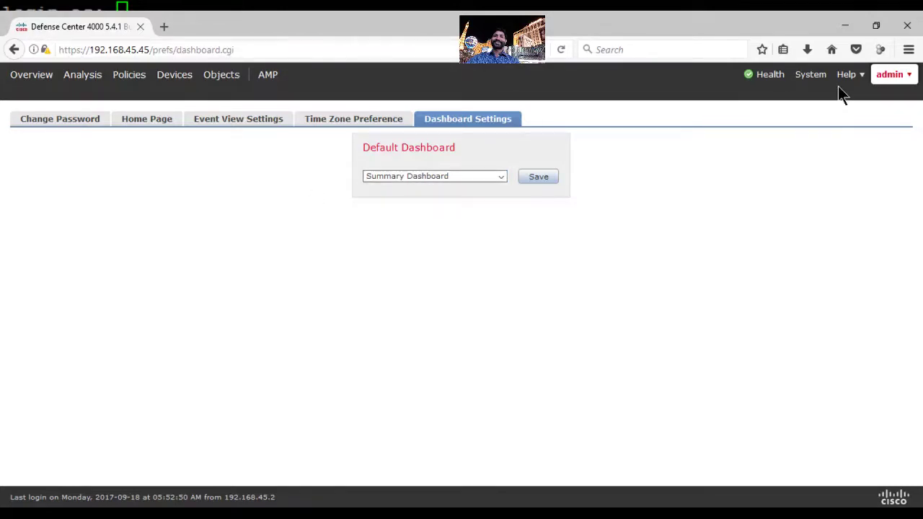
Step: Show the About page and open the online help About Page in a second tab
{"action": "left_click", "coordinate": [897, 78]}
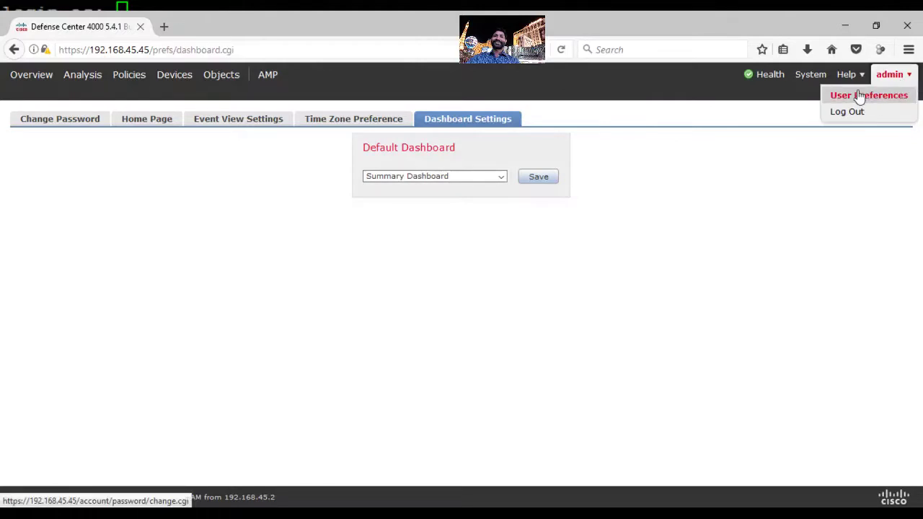
{"action": "mouse_move", "coordinate": [851, 81]}
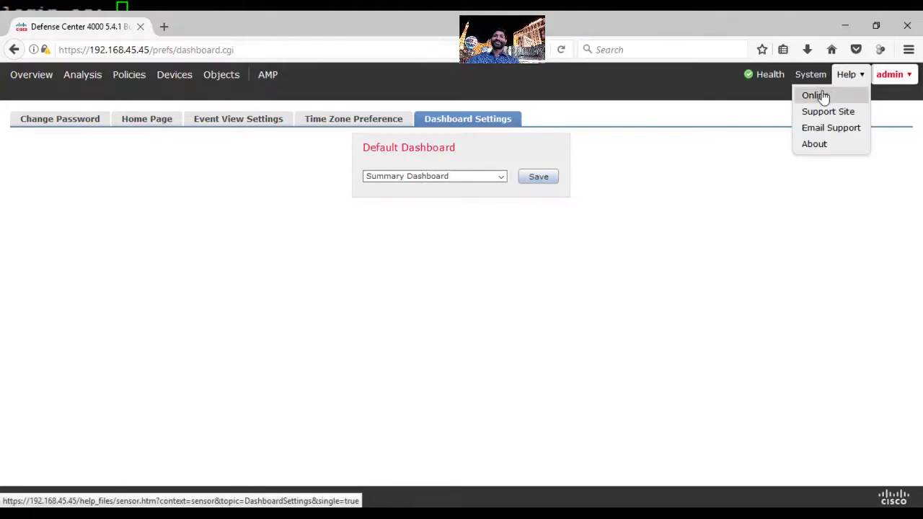
{"action": "left_click", "coordinate": [822, 145]}
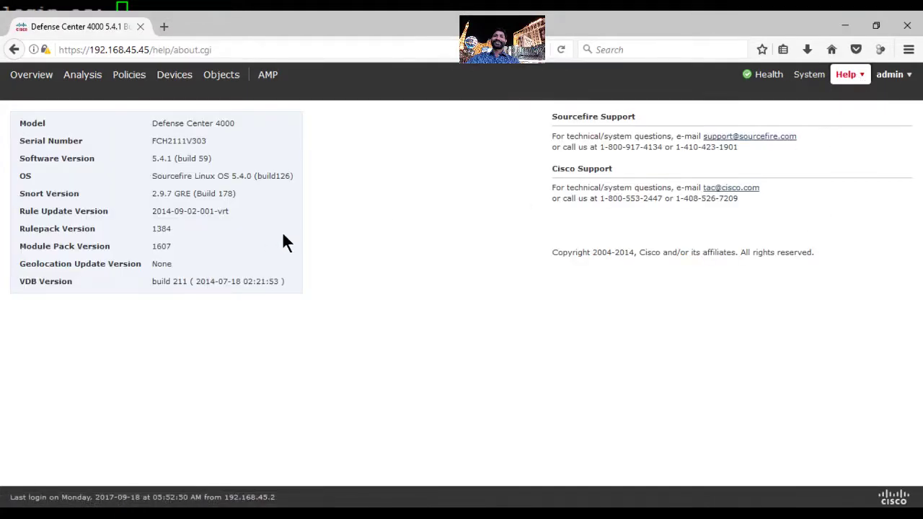
{"action": "left_click", "coordinate": [832, 92]}
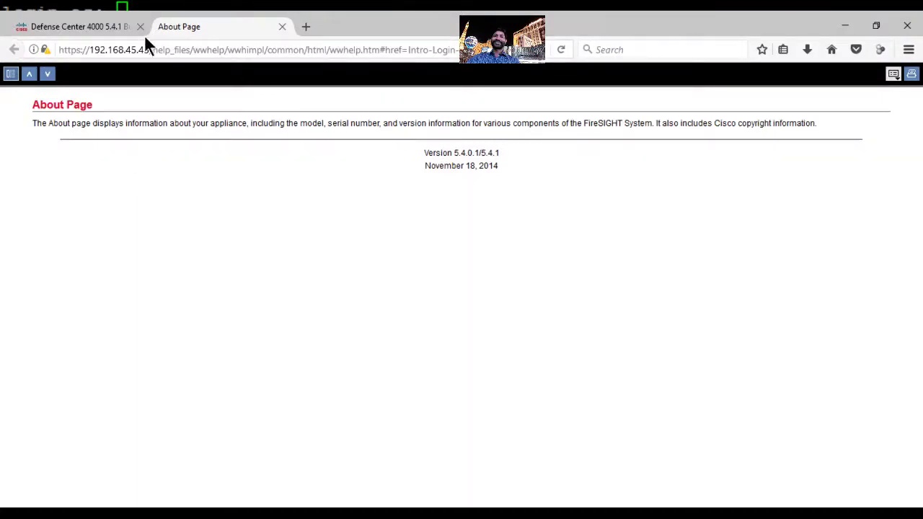
{"action": "left_click", "coordinate": [108, 25]}
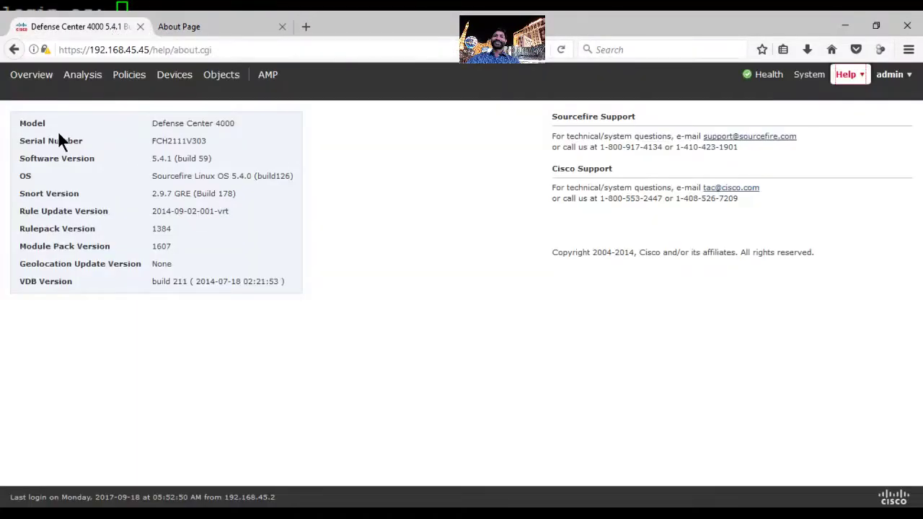
Step: Highlight the model, serial, Rulepack and VDB versions, and Sourcefire support contact details
{"action": "left_click_drag", "start_coordinate": [25, 124], "coordinate": [228, 271]}
{"action": "left_click", "coordinate": [226, 268]}
{"action": "left_click_drag", "start_coordinate": [41, 231], "coordinate": [94, 230]}
{"action": "left_click_drag", "start_coordinate": [42, 281], "coordinate": [82, 281]}
{"action": "left_click", "coordinate": [299, 261]}
{"action": "left_click_drag", "start_coordinate": [566, 136], "coordinate": [554, 170]}
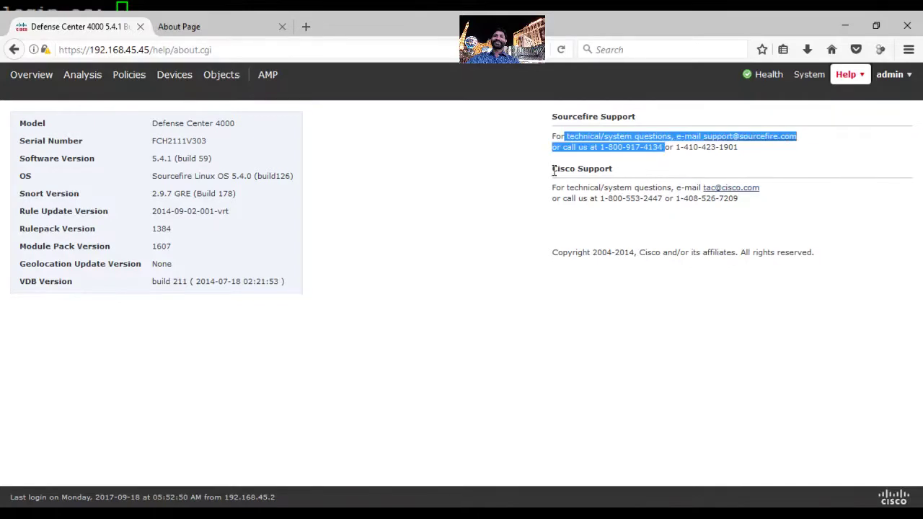
{"action": "left_click", "coordinate": [554, 170]}
{"action": "mouse_move", "coordinate": [814, 80]}
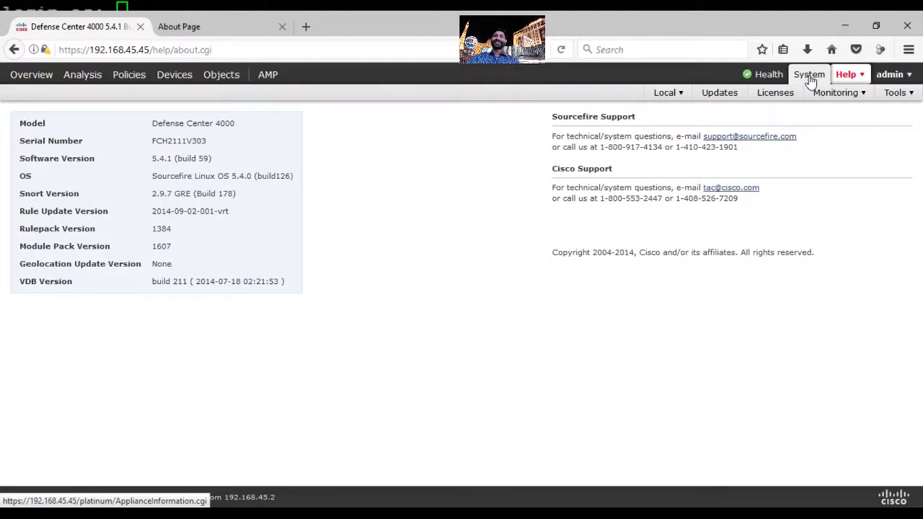
Step: View Local Configuration's Information page, highlighting OS and Defense Center 4000 model values, then HTTPS Certificate
{"action": "mouse_move", "coordinate": [664, 98]}
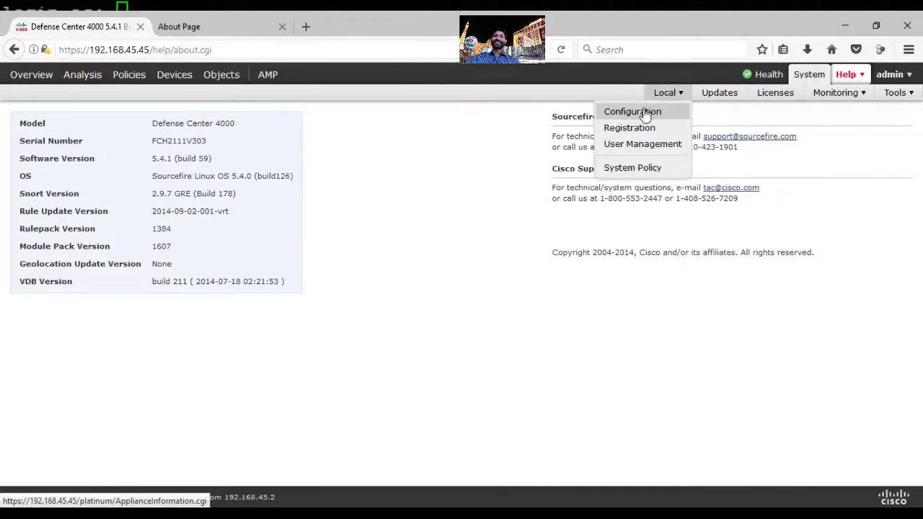
{"action": "left_click", "coordinate": [646, 114]}
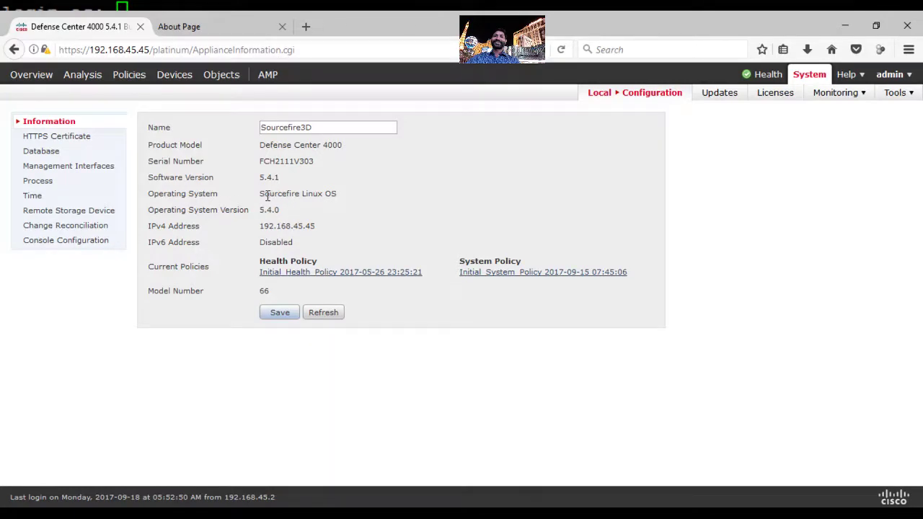
{"action": "left_click_drag", "start_coordinate": [264, 194], "coordinate": [338, 194]}
{"action": "left_click_drag", "start_coordinate": [268, 144], "coordinate": [343, 145]}
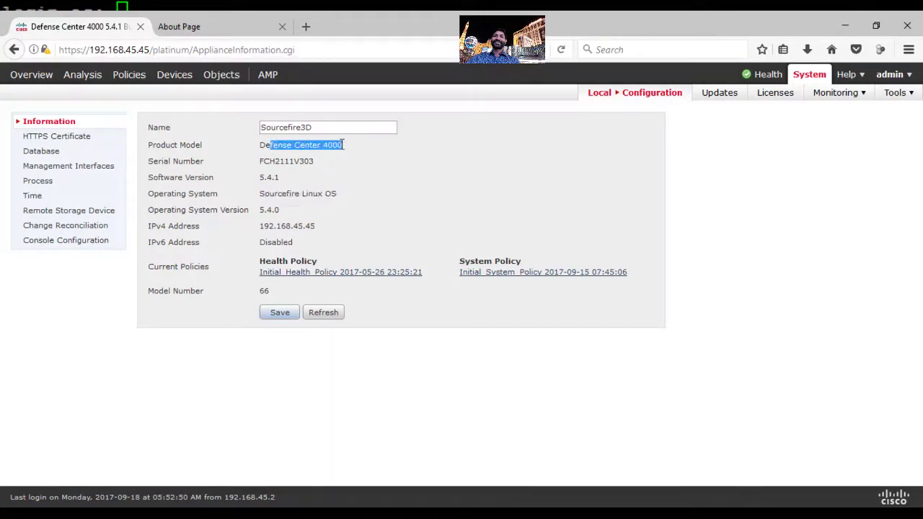
{"action": "left_click", "coordinate": [370, 186]}
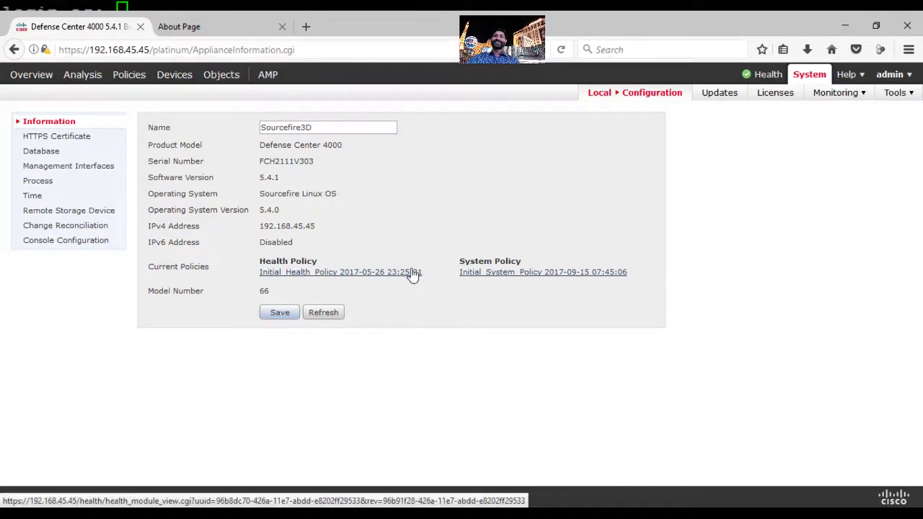
{"action": "left_click", "coordinate": [59, 139]}
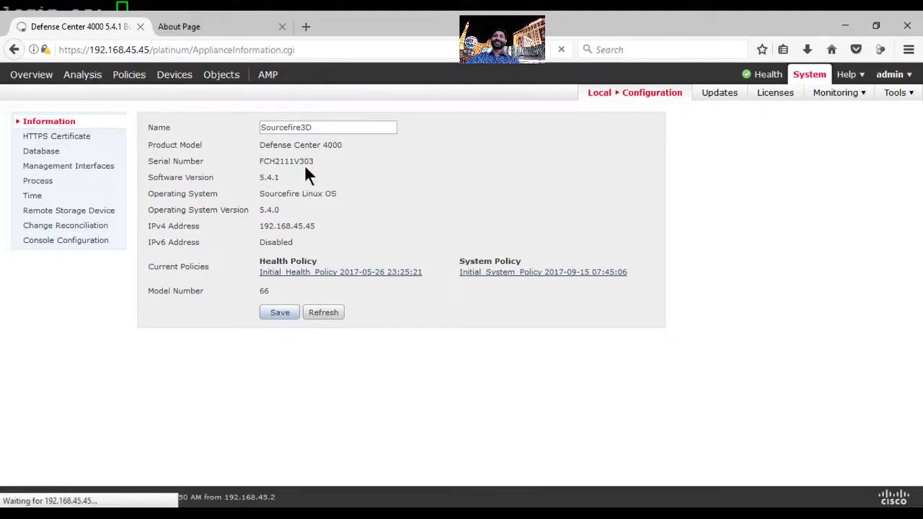
{"action": "double_click", "coordinate": [273, 146]}
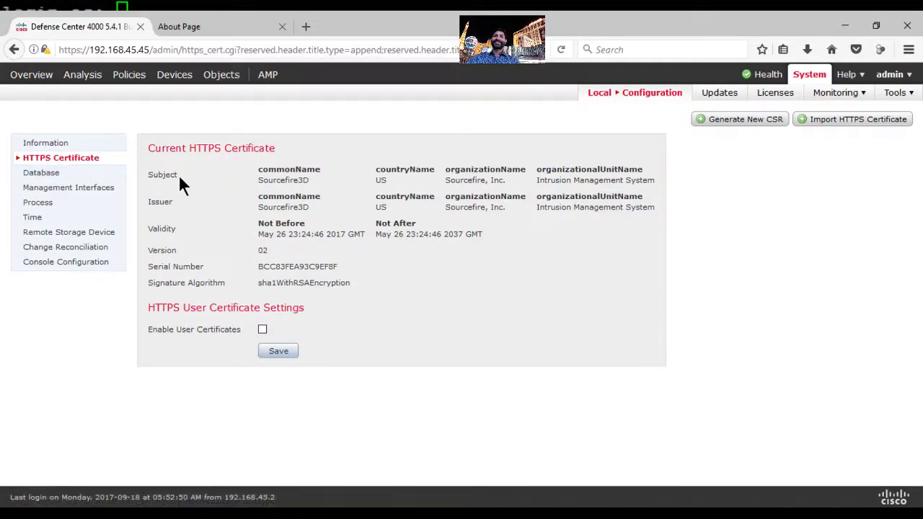
Step: Review the certificate's subject, issuer, validity date, serial and signature algorithm, then Database settings
{"action": "left_click_drag", "start_coordinate": [313, 173], "coordinate": [411, 262]}
{"action": "left_click", "coordinate": [516, 306]}
{"action": "left_click_drag", "start_coordinate": [263, 235], "coordinate": [311, 236]}
{"action": "left_click", "coordinate": [408, 240]}
{"action": "double_click", "coordinate": [303, 268]}
{"action": "double_click", "coordinate": [304, 284]}
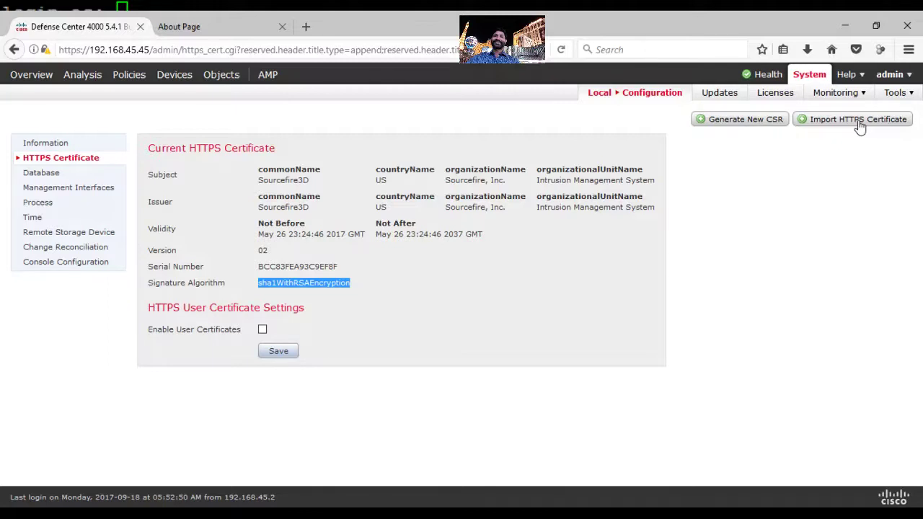
{"action": "left_click", "coordinate": [36, 175]}
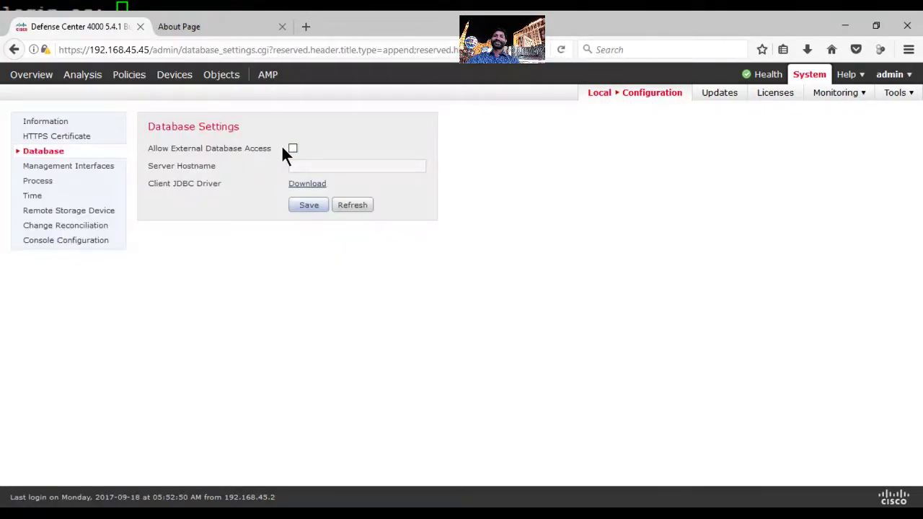
Step: Toggle Allow External Database Access on and back off, then view Management Interfaces
{"action": "left_click", "coordinate": [293, 149]}
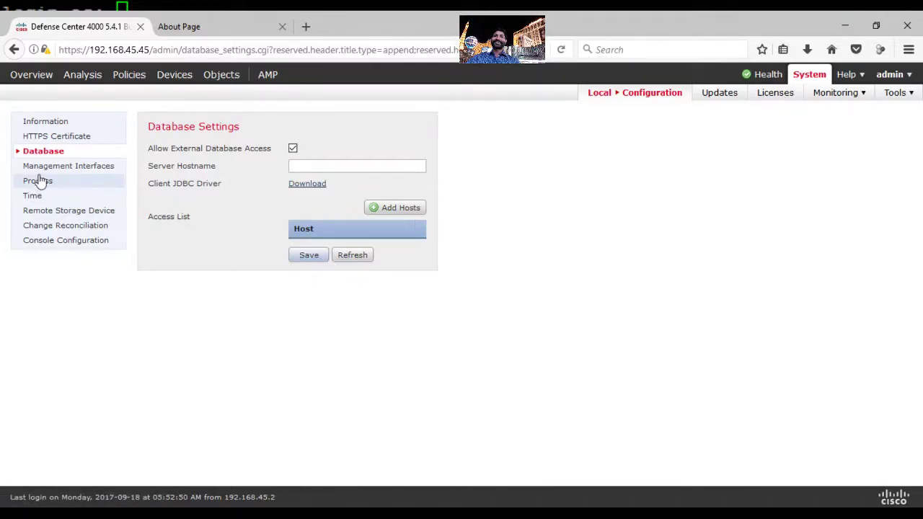
{"action": "left_click", "coordinate": [292, 147]}
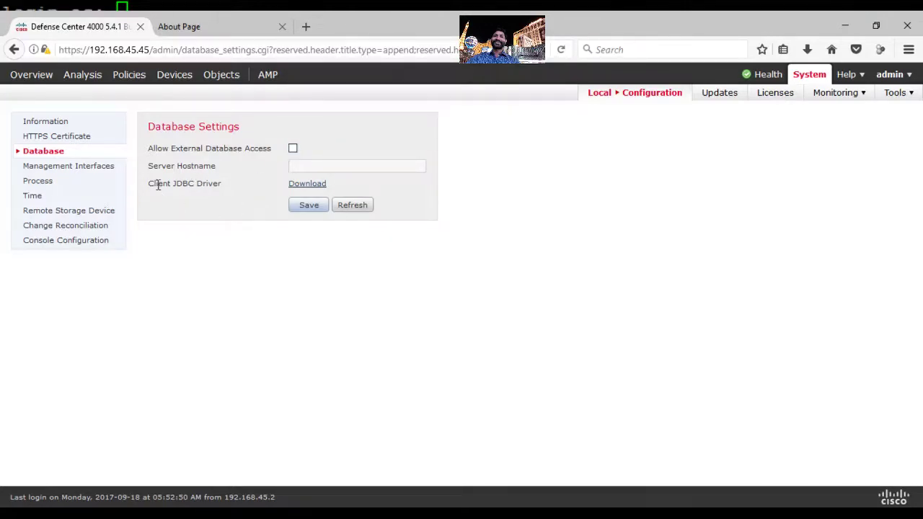
{"action": "left_click", "coordinate": [85, 169]}
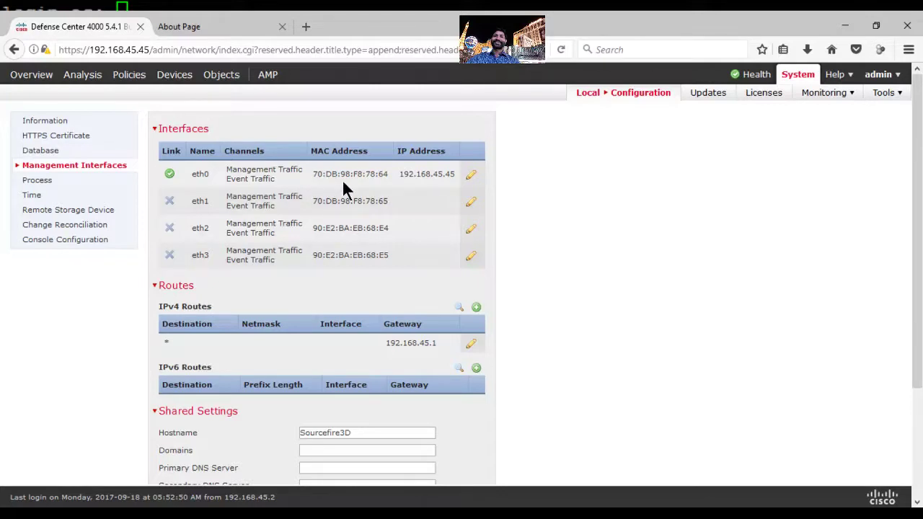
{"action": "left_click_drag", "start_coordinate": [402, 174], "coordinate": [448, 174]}
{"action": "left_click", "coordinate": [448, 174]}
{"action": "left_click", "coordinate": [470, 174]}
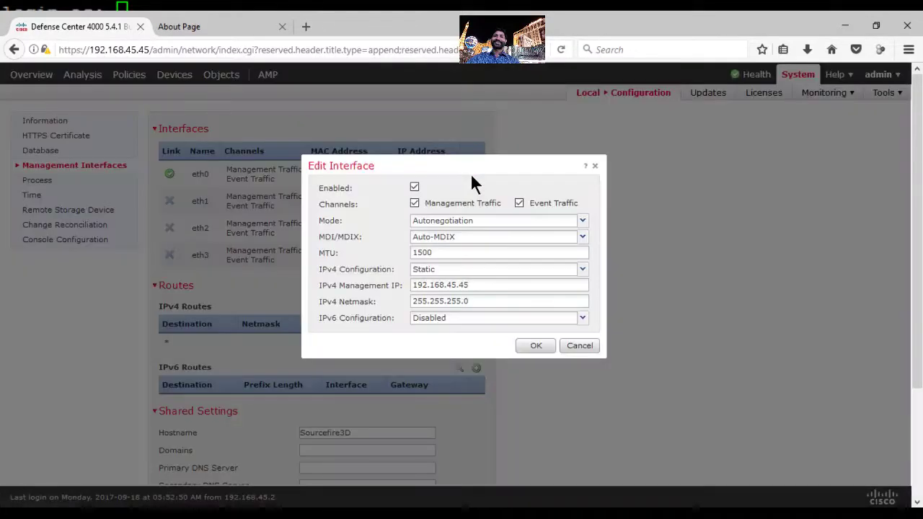
{"action": "scroll", "coordinate": [514, 260], "scroll_direction": "down", "scroll_amount": 1}
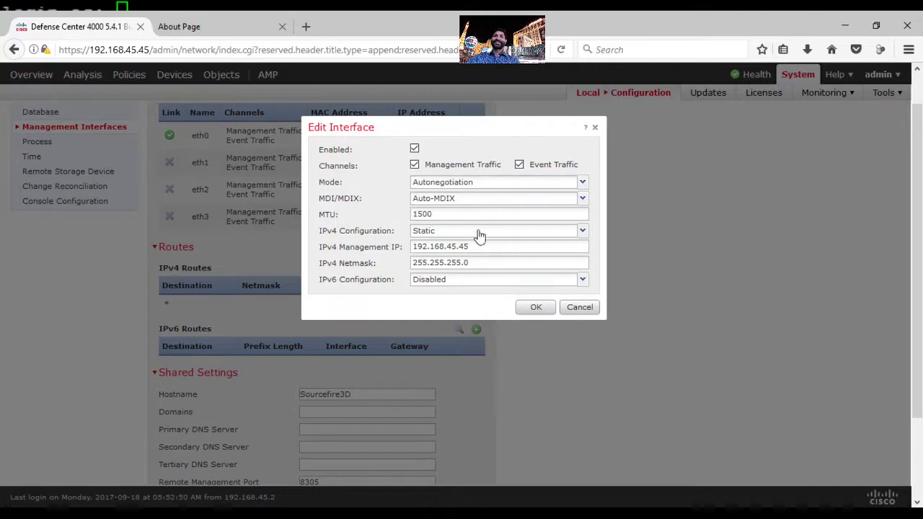
{"action": "left_click", "coordinate": [575, 308]}
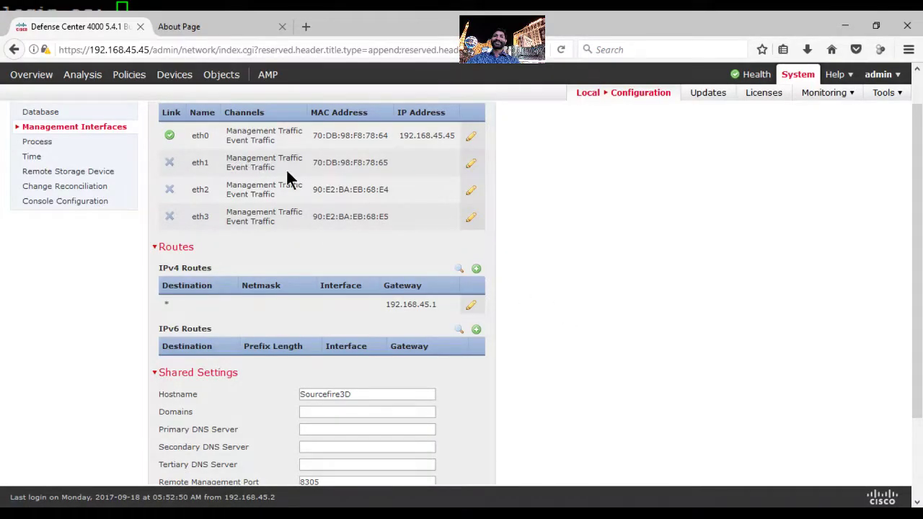
{"action": "left_click", "coordinate": [470, 164]}
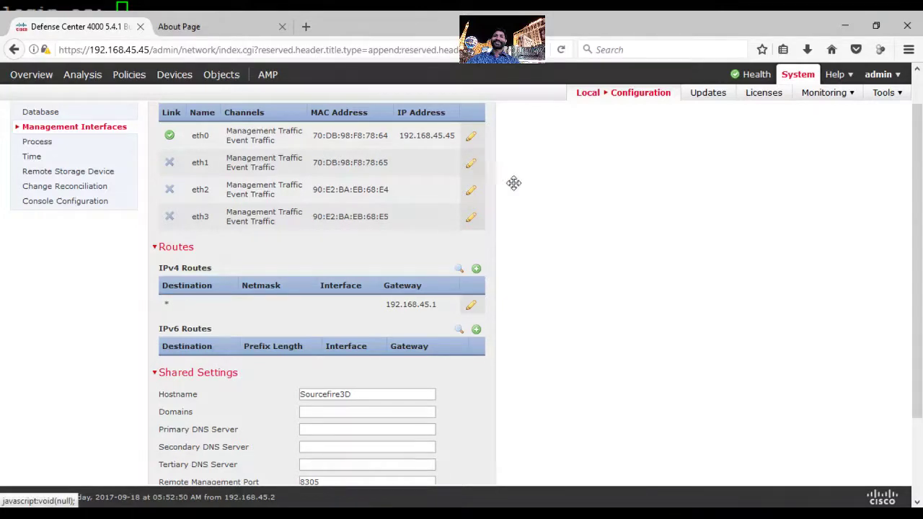
{"action": "left_click", "coordinate": [414, 186]}
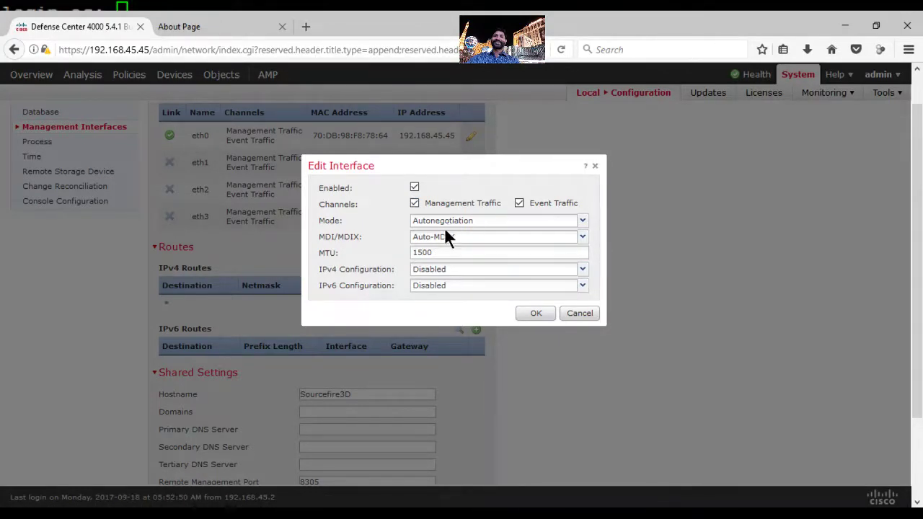
{"action": "left_click", "coordinate": [436, 273]}
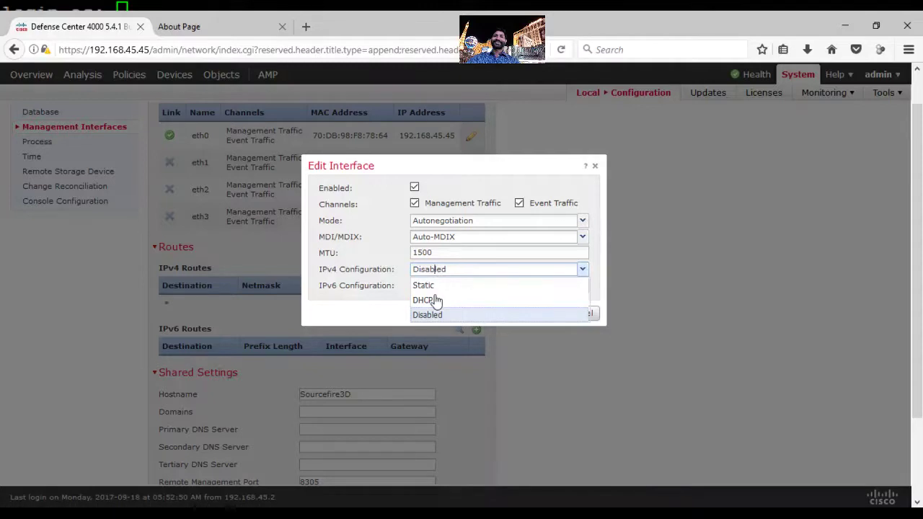
{"action": "left_click", "coordinate": [568, 314]}
{"action": "left_click", "coordinate": [577, 313]}
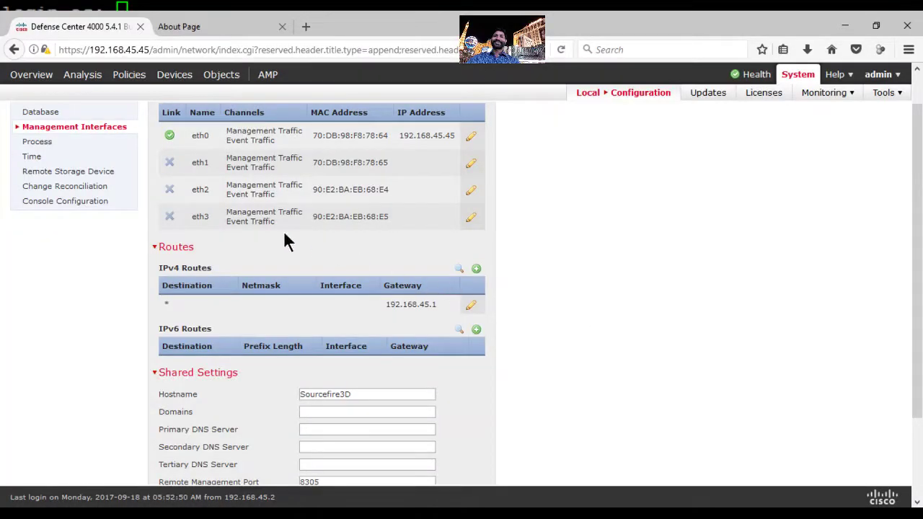
{"action": "scroll", "coordinate": [201, 281], "scroll_direction": "down", "scroll_amount": 1}
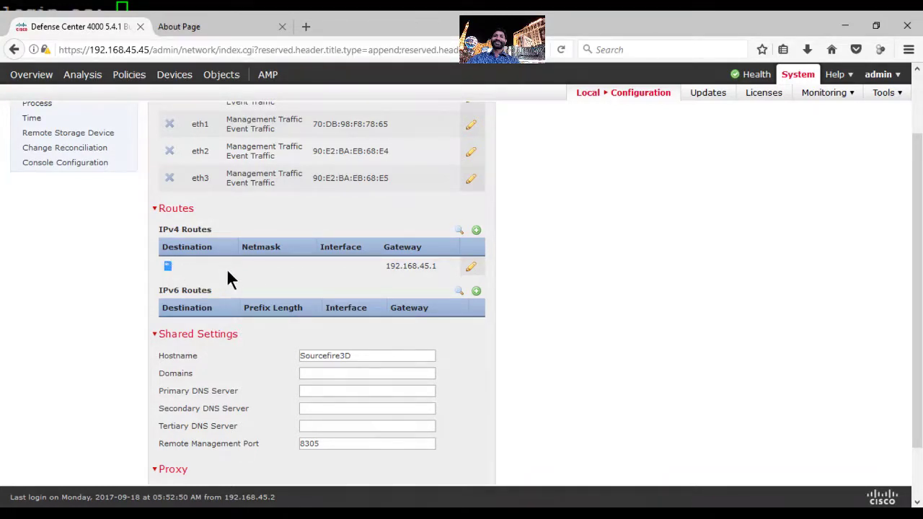
{"action": "left_click_drag", "start_coordinate": [398, 267], "coordinate": [401, 268]}
{"action": "scroll", "coordinate": [238, 389], "scroll_direction": "down", "scroll_amount": 2}
{"action": "scroll", "coordinate": [237, 394], "scroll_direction": "down", "scroll_amount": 1}
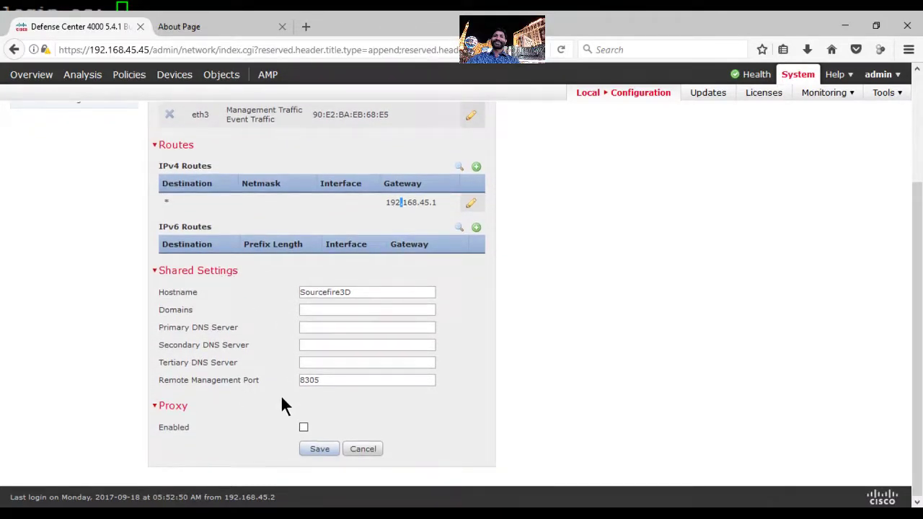
{"action": "scroll", "coordinate": [280, 418], "scroll_direction": "up", "scroll_amount": 4}
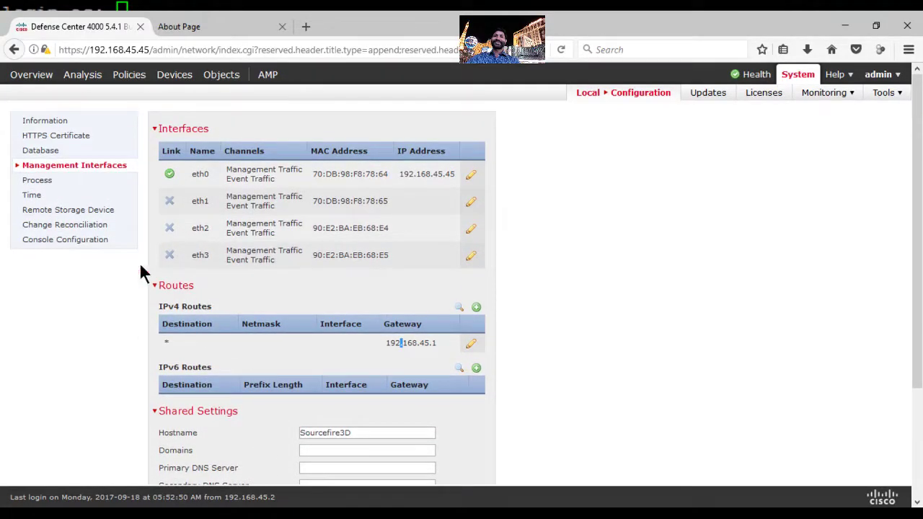
Step: Step through Process, Time, Remote Storage Device, Change Reconciliation and Console Configuration settings
{"action": "left_click", "coordinate": [38, 182]}
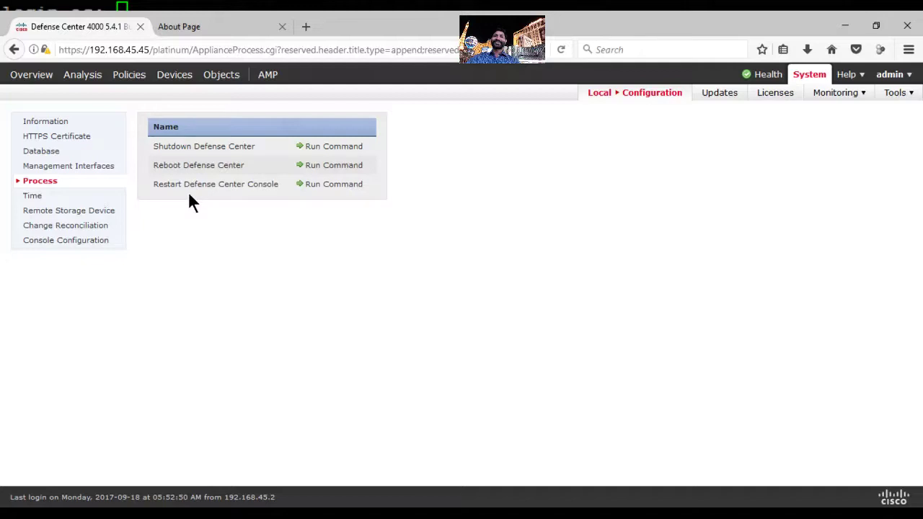
{"action": "left_click", "coordinate": [45, 202]}
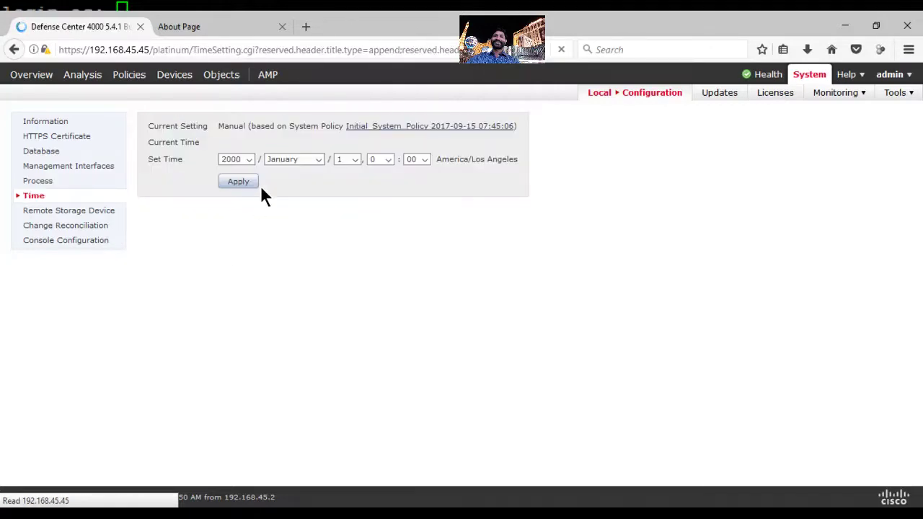
{"action": "left_click", "coordinate": [45, 211]}
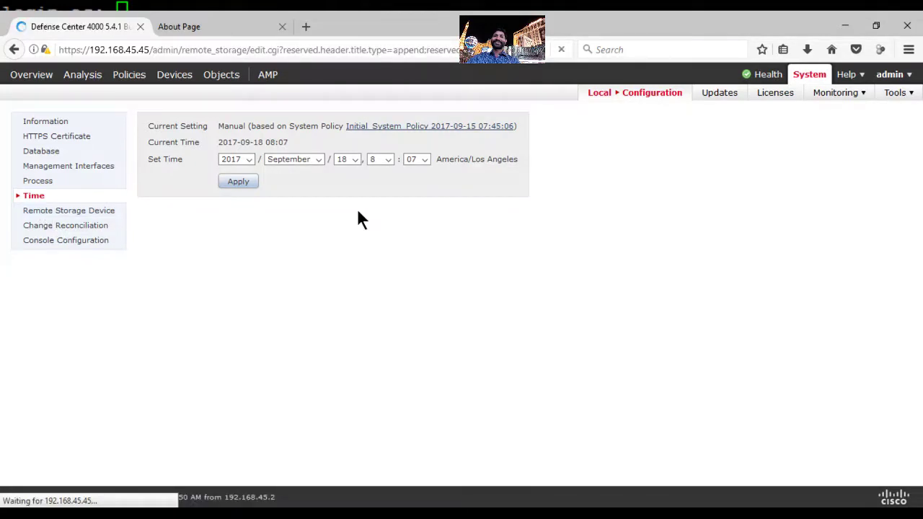
{"action": "left_click", "coordinate": [84, 228]}
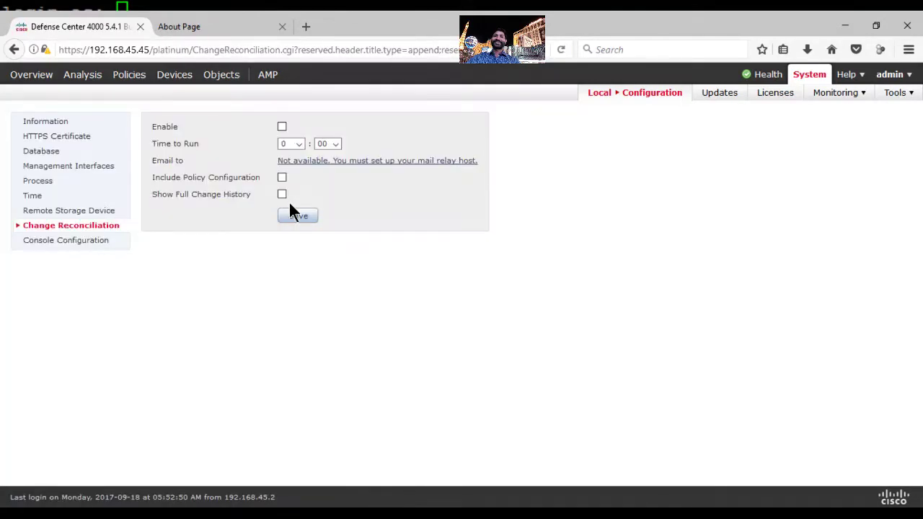
{"action": "left_click", "coordinate": [83, 243]}
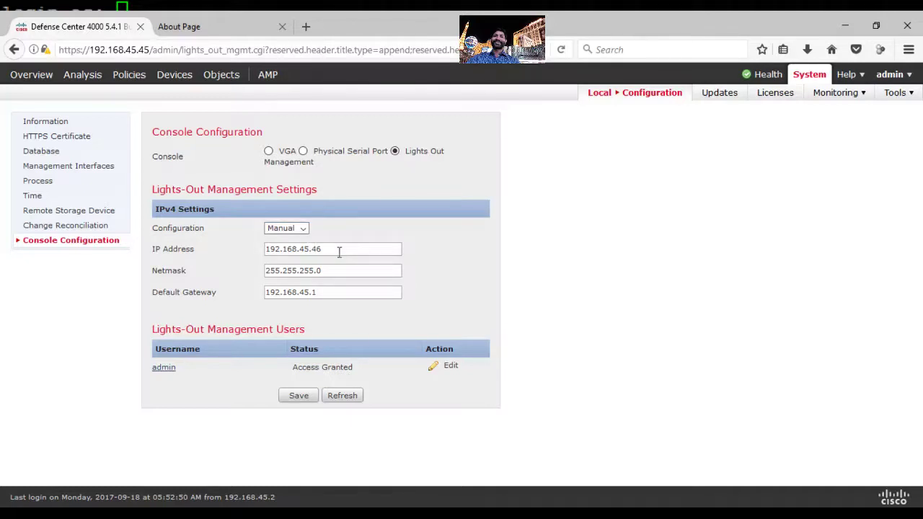
{"action": "left_click", "coordinate": [341, 296]}
{"action": "left_click", "coordinate": [268, 150]}
{"action": "left_click", "coordinate": [302, 152]}
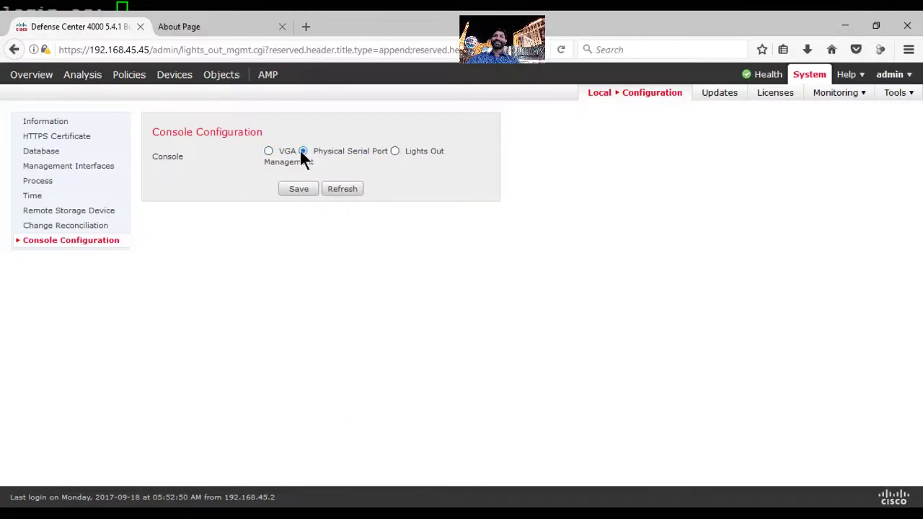
{"action": "left_click", "coordinate": [395, 152]}
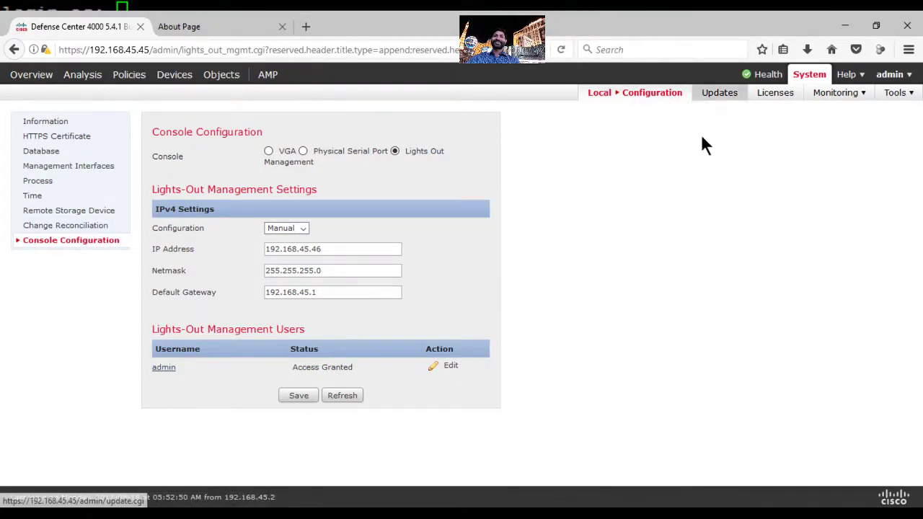
Step: Open Product Updates and highlight the running software version 5.4.1 text
{"action": "left_click", "coordinate": [714, 95]}
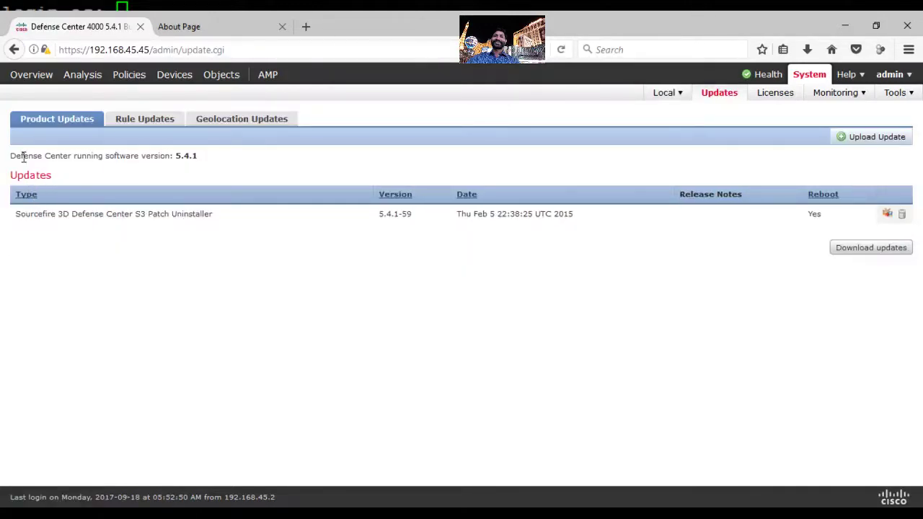
{"action": "left_click_drag", "start_coordinate": [23, 157], "coordinate": [247, 160]}
{"action": "left_click", "coordinate": [160, 153]}
{"action": "left_click", "coordinate": [245, 160]}
Step: Highlight the update type and its Center and Patch words, then open Licenses
{"action": "left_click_drag", "start_coordinate": [16, 214], "coordinate": [73, 214]}
{"action": "left_click", "coordinate": [112, 214]}
{"action": "double_click", "coordinate": [112, 214]}
{"action": "double_click", "coordinate": [159, 214]}
{"action": "left_click", "coordinate": [199, 215]}
{"action": "left_click", "coordinate": [773, 96]}
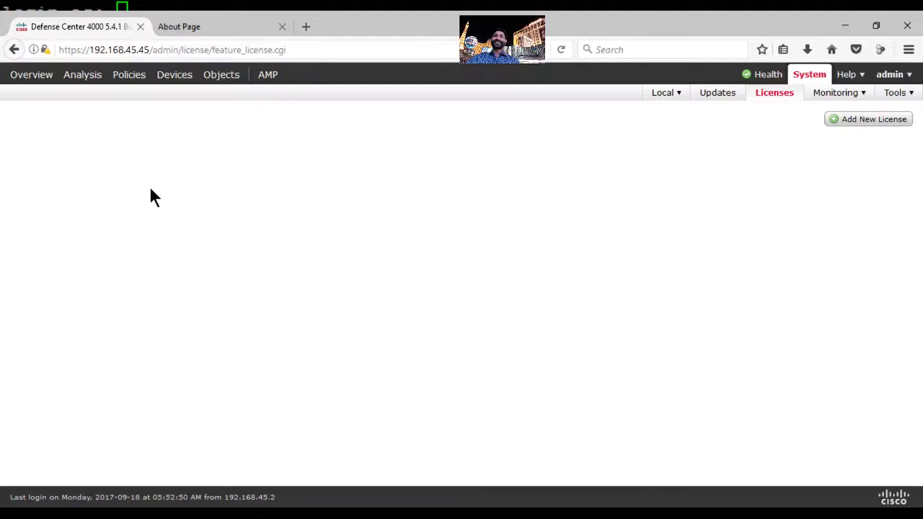
{"action": "left_click", "coordinate": [880, 121]}
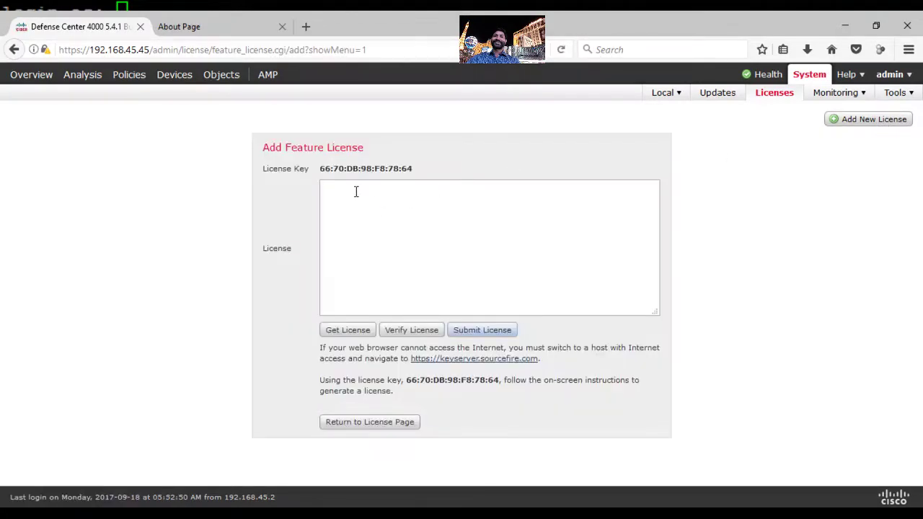
{"action": "left_click", "coordinate": [390, 192]}
{"action": "left_click", "coordinate": [393, 212]}
{"action": "left_click", "coordinate": [367, 426]}
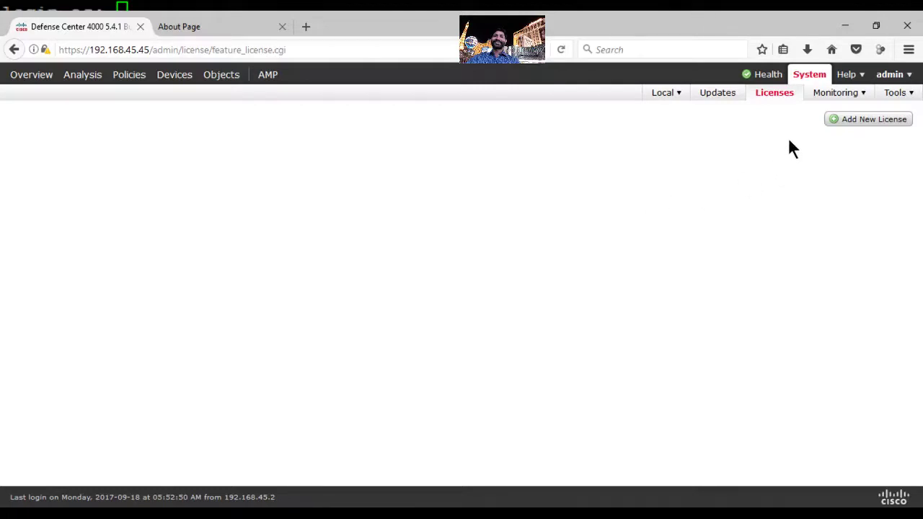
Step: Open the Audit Log and scroll through its recent page views, logins and logouts
{"action": "left_click", "coordinate": [834, 97]}
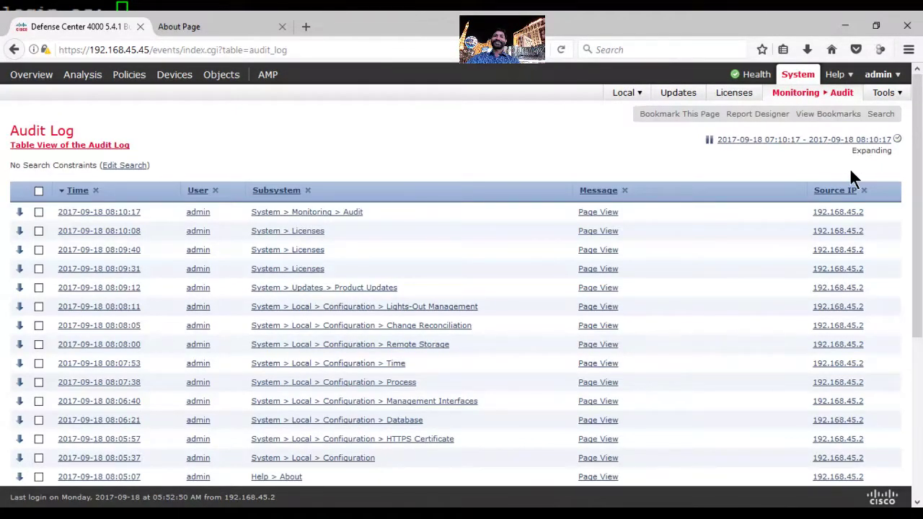
{"action": "scroll", "coordinate": [914, 181], "scroll_direction": "down", "scroll_amount": 2}
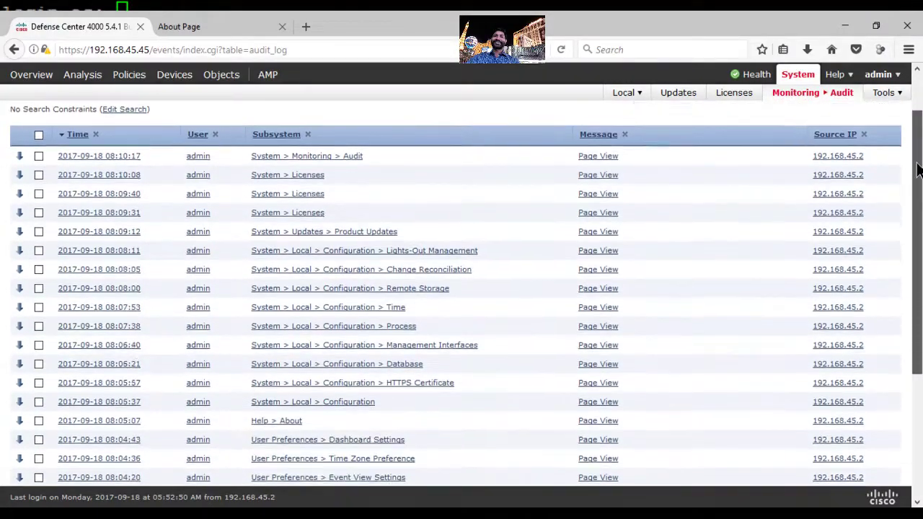
{"action": "left_click_drag", "start_coordinate": [914, 184], "coordinate": [914, 284]}
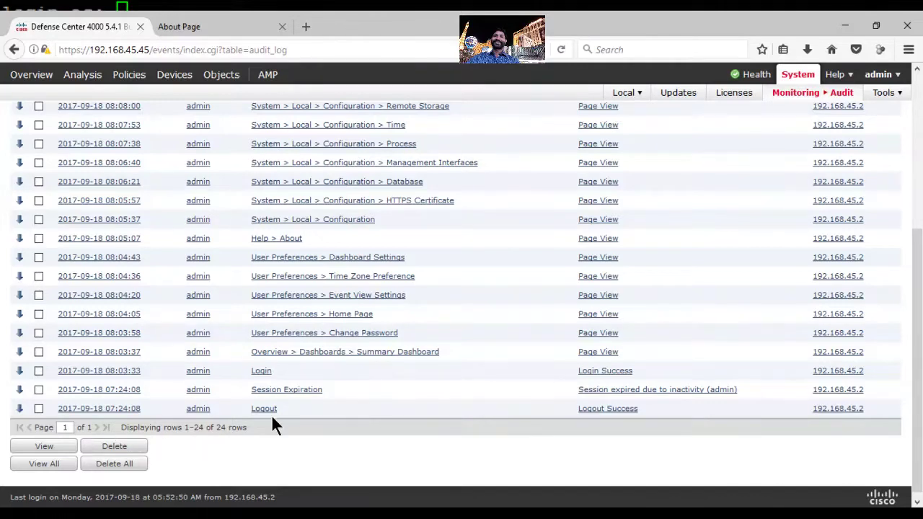
{"action": "scroll", "coordinate": [391, 362], "scroll_direction": "up", "scroll_amount": 1}
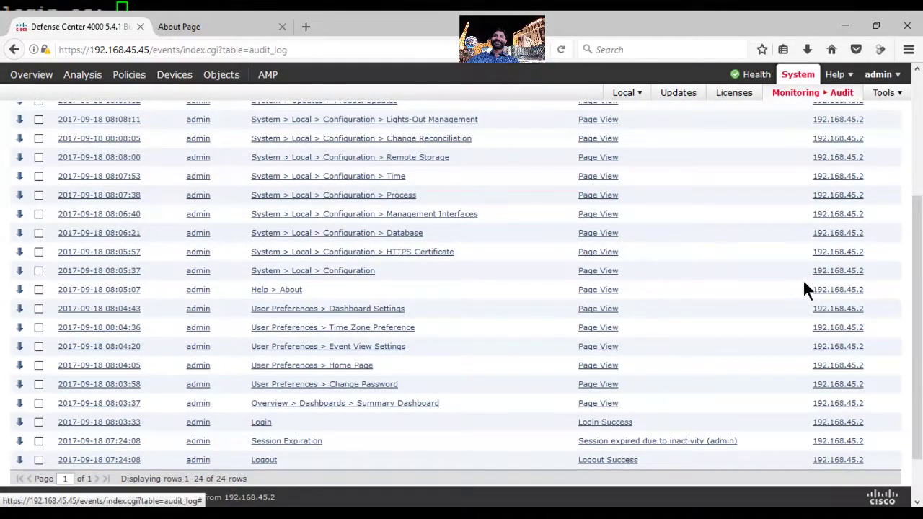
{"action": "scroll", "coordinate": [800, 281], "scroll_direction": "down", "scroll_amount": 1}
{"action": "scroll", "coordinate": [791, 361], "scroll_direction": "up", "scroll_amount": 5}
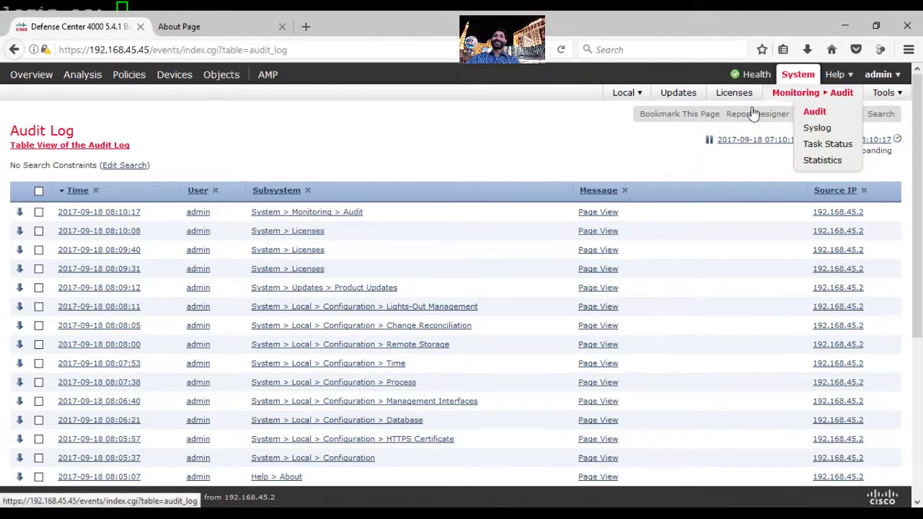
Step: Open the Syslog and highlight the sudo session and iftool command entries
{"action": "mouse_move", "coordinate": [813, 93]}
{"action": "left_click", "coordinate": [822, 135]}
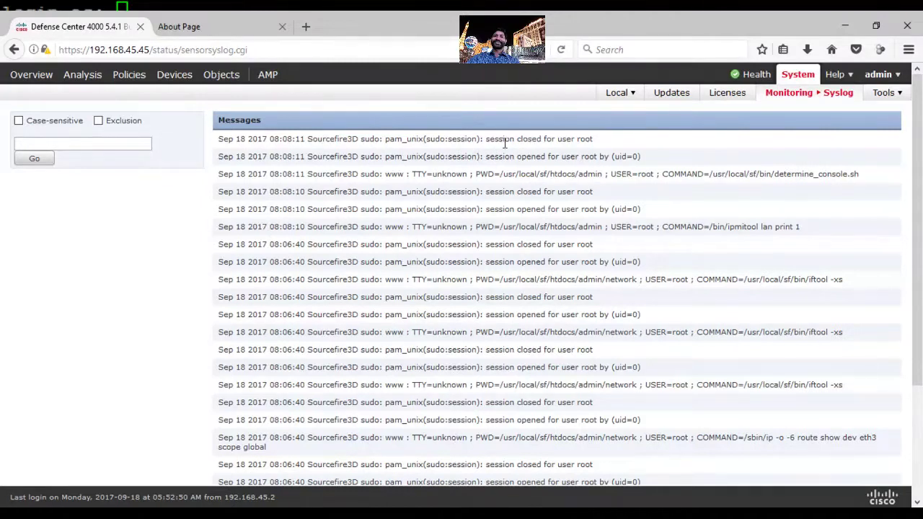
{"action": "left_click_drag", "start_coordinate": [503, 139], "coordinate": [654, 151]}
{"action": "left_click_drag", "start_coordinate": [503, 244], "coordinate": [545, 252]}
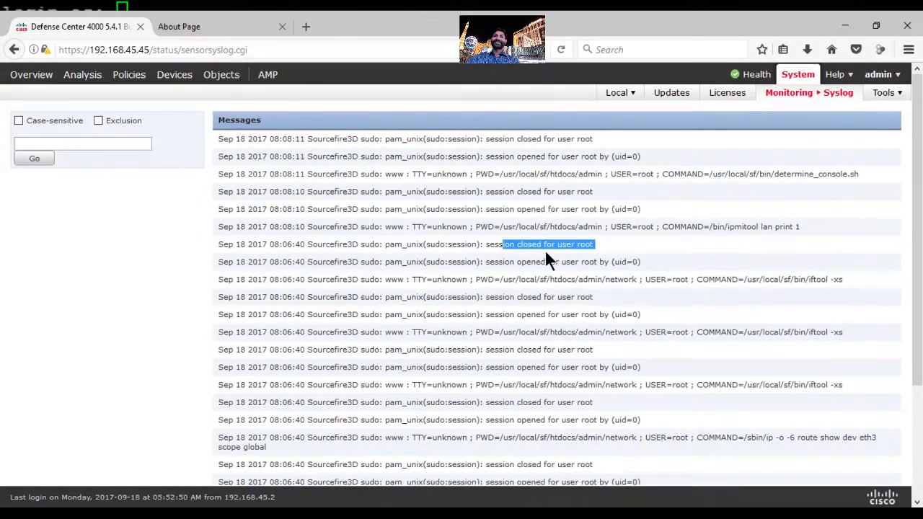
{"action": "left_click_drag", "start_coordinate": [476, 279], "coordinate": [828, 280]}
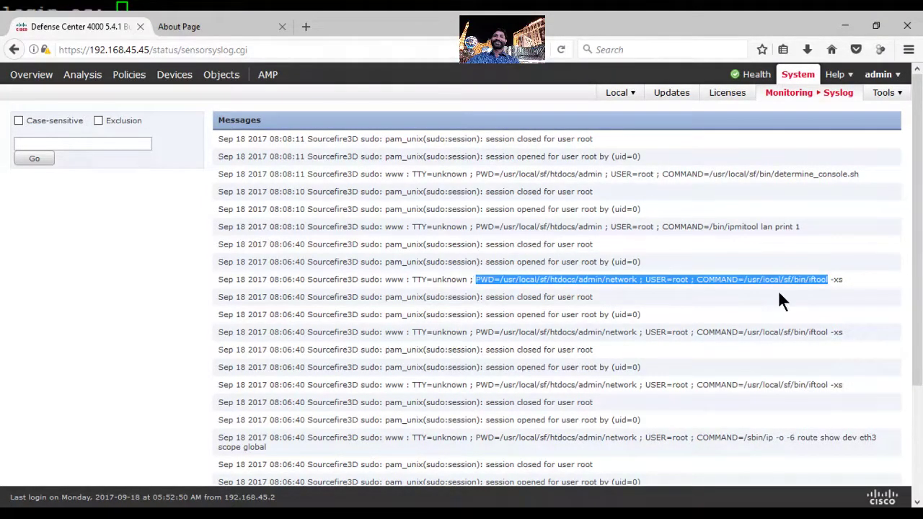
{"action": "left_click", "coordinate": [719, 274]}
{"action": "left_click_drag", "start_coordinate": [736, 280], "coordinate": [842, 280]}
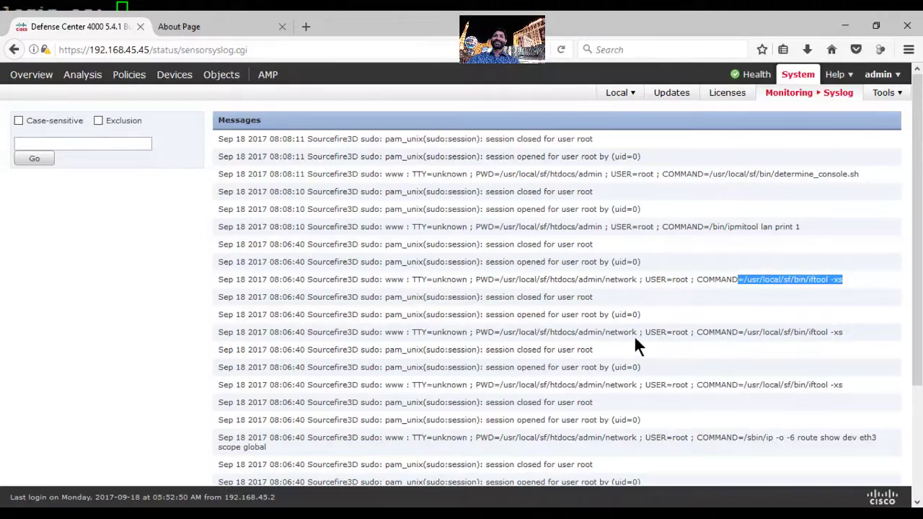
{"action": "left_click_drag", "start_coordinate": [736, 331], "coordinate": [842, 331]}
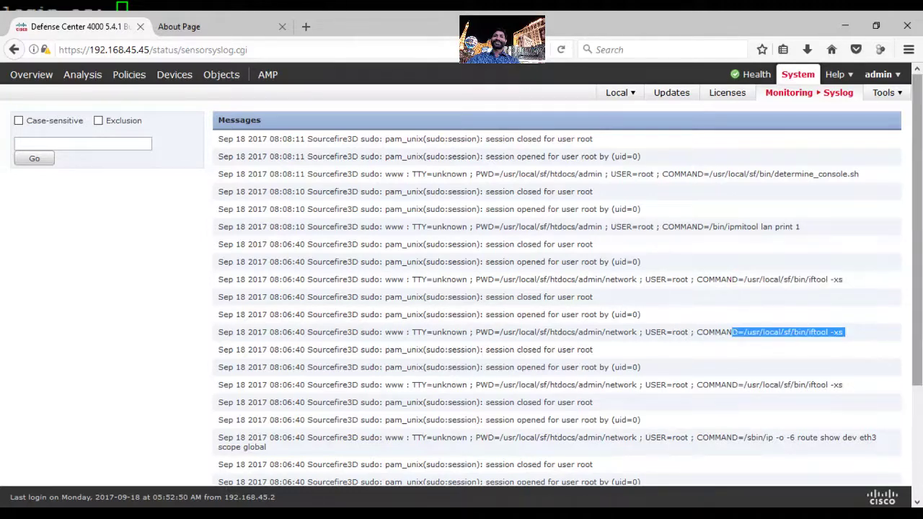
{"action": "left_click", "coordinate": [766, 386]}
{"action": "left_click_drag", "start_coordinate": [752, 385], "coordinate": [843, 385]}
{"action": "scroll", "coordinate": [733, 408], "scroll_direction": "down", "scroll_amount": 4}
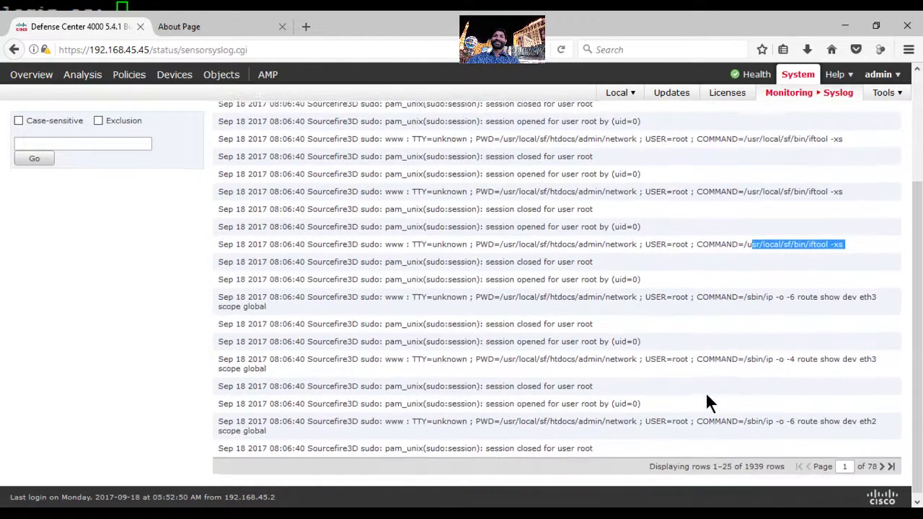
Step: Page forward through the syslog to its last page and inspect the whitelist entries
{"action": "left_click", "coordinate": [880, 462]}
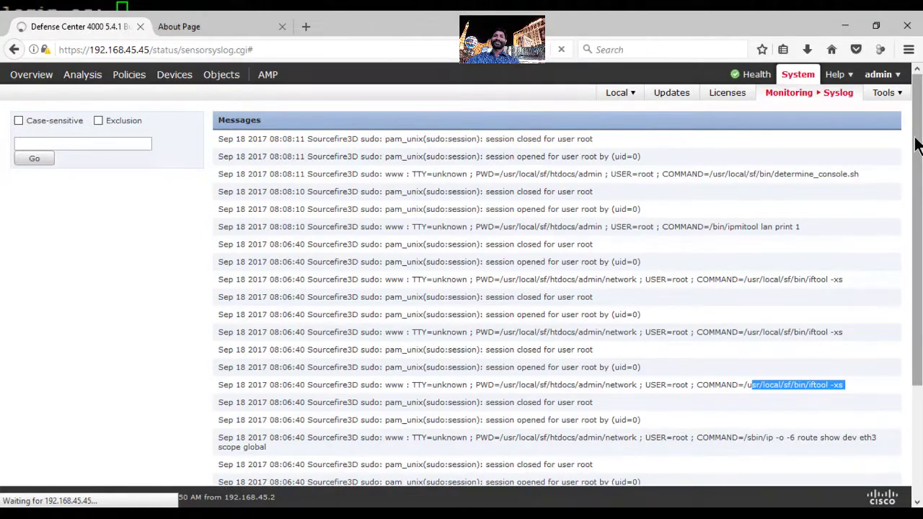
{"action": "scroll", "coordinate": [901, 366], "scroll_direction": "down", "scroll_amount": 3}
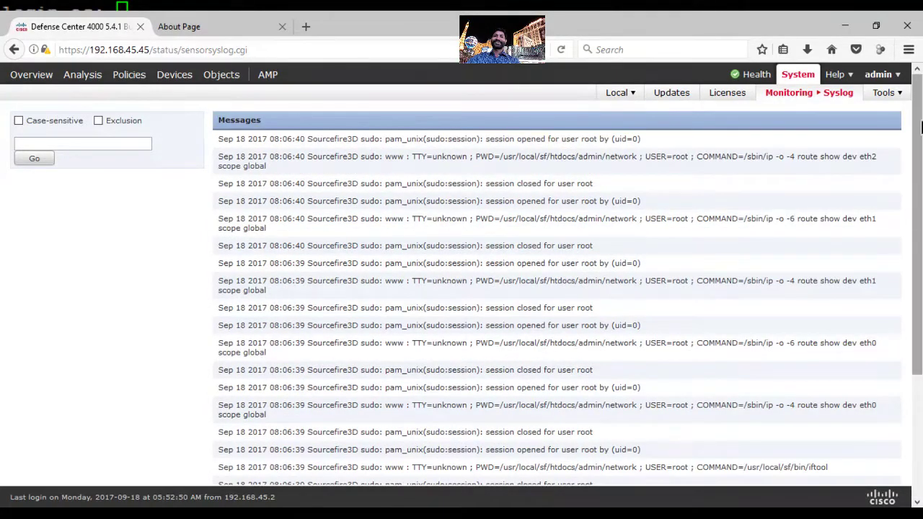
{"action": "scroll", "coordinate": [875, 278], "scroll_direction": "down", "scroll_amount": 3}
{"action": "left_click", "coordinate": [881, 462]}
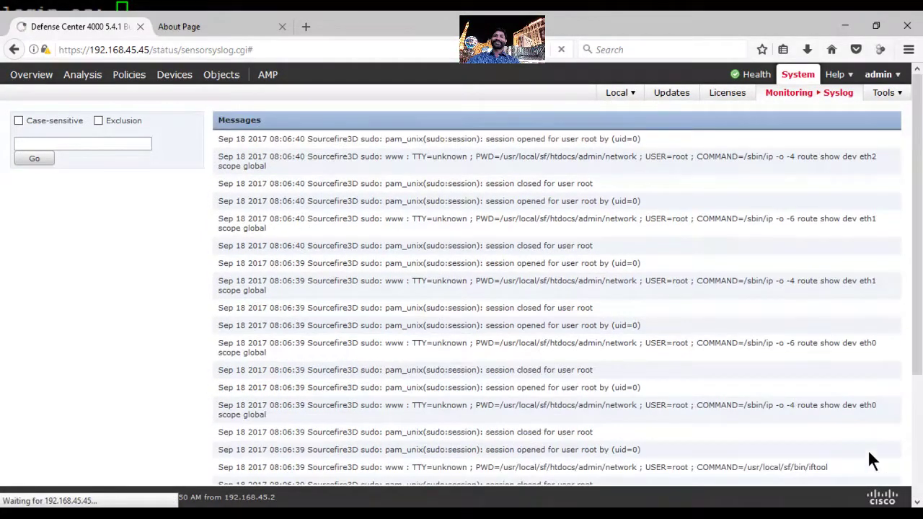
{"action": "scroll", "coordinate": [893, 360], "scroll_direction": "down", "scroll_amount": 3}
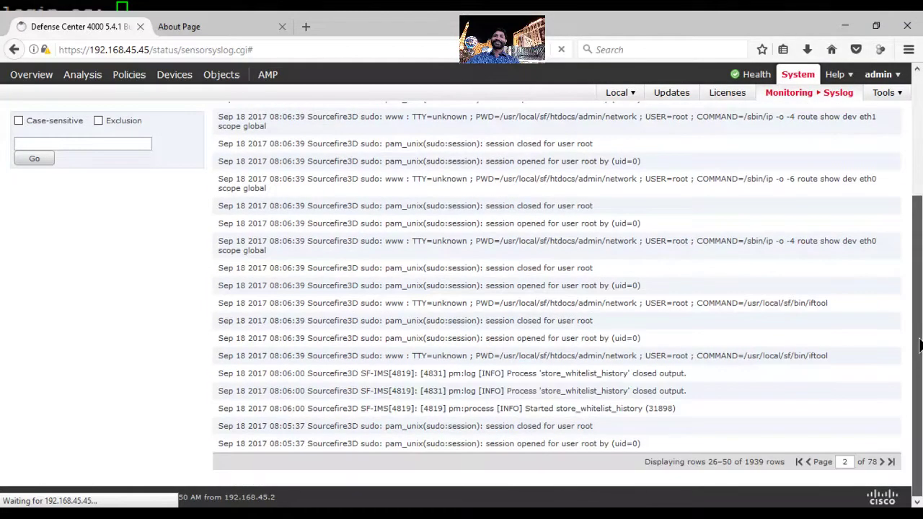
{"action": "left_click", "coordinate": [891, 462]}
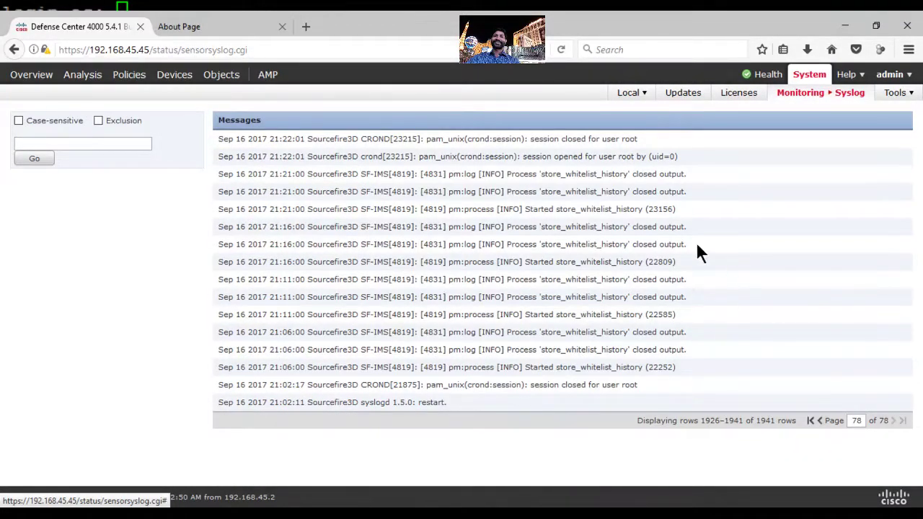
{"action": "left_click_drag", "start_coordinate": [539, 384], "coordinate": [634, 386]}
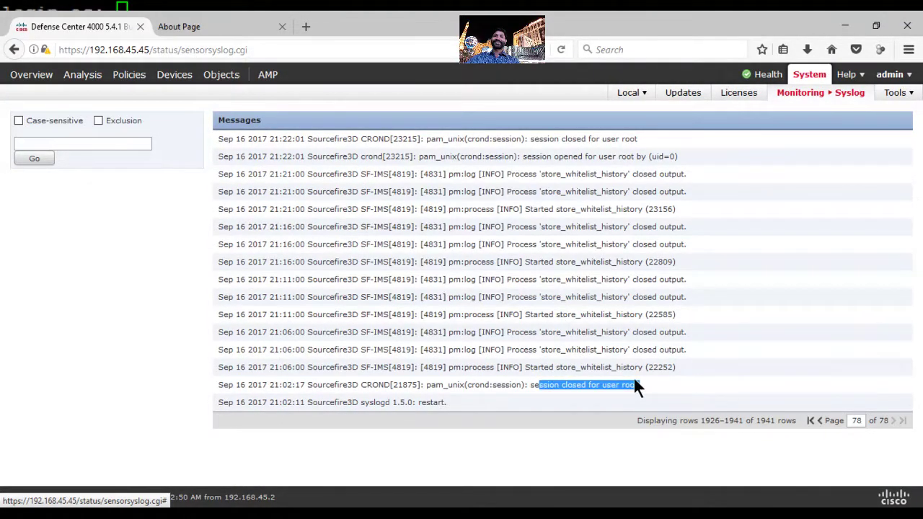
{"action": "left_click_drag", "start_coordinate": [537, 315], "coordinate": [676, 315]}
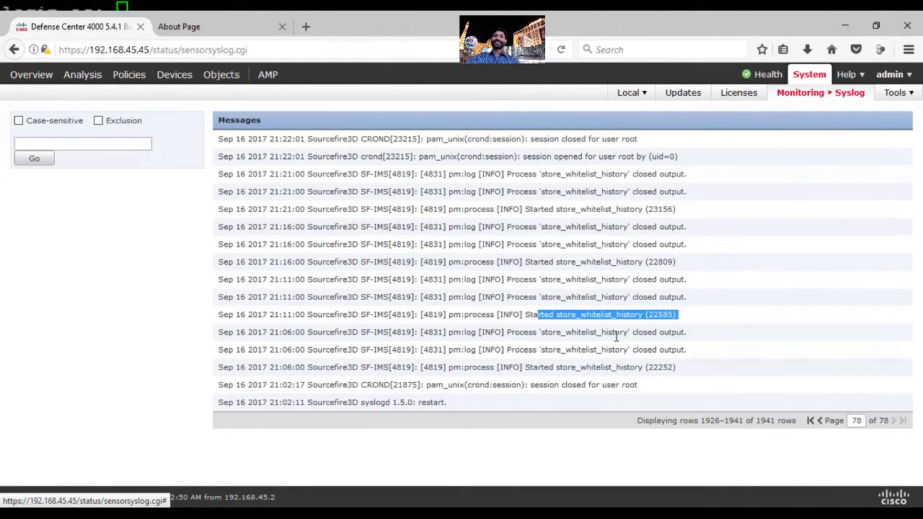
{"action": "left_click_drag", "start_coordinate": [585, 262], "coordinate": [658, 264]}
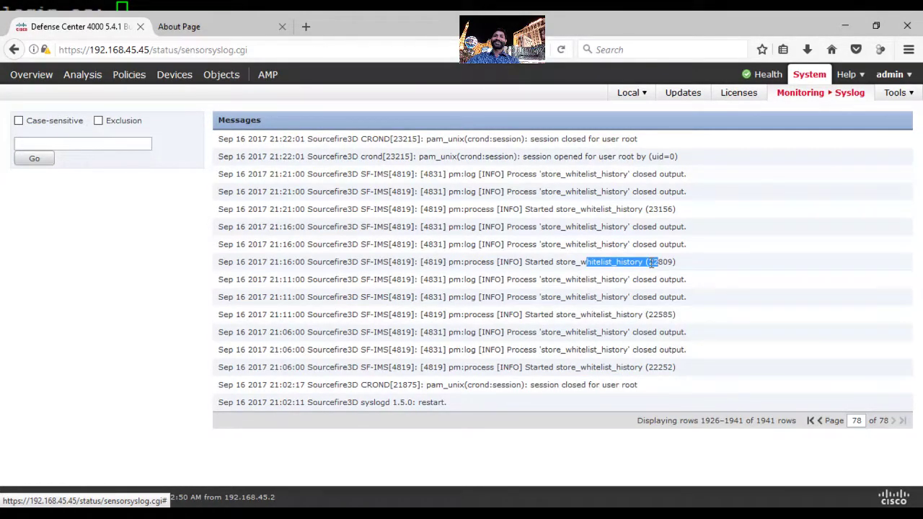
{"action": "left_click", "coordinate": [652, 264]}
Step: Go back one syslog page, then open Task Status showing No Pending Jobs
{"action": "left_click", "coordinate": [821, 421]}
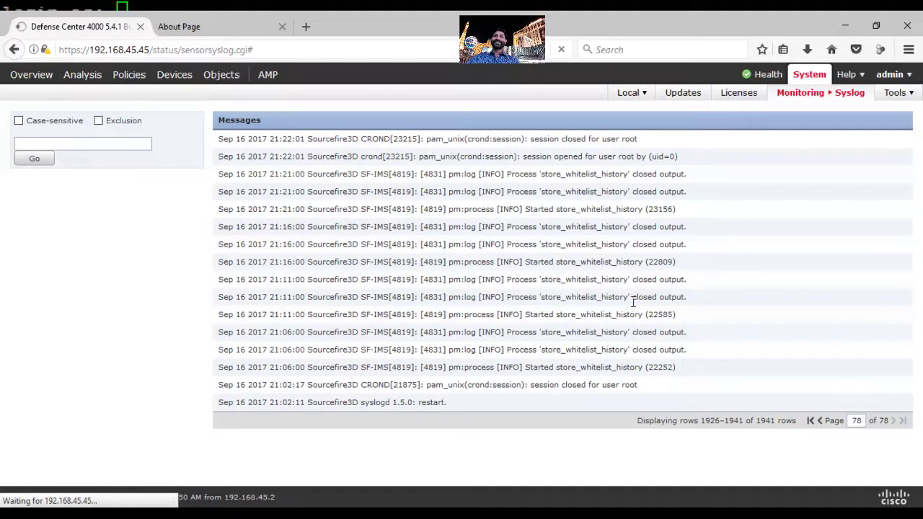
{"action": "scroll", "coordinate": [511, 250], "scroll_direction": "down", "scroll_amount": 4}
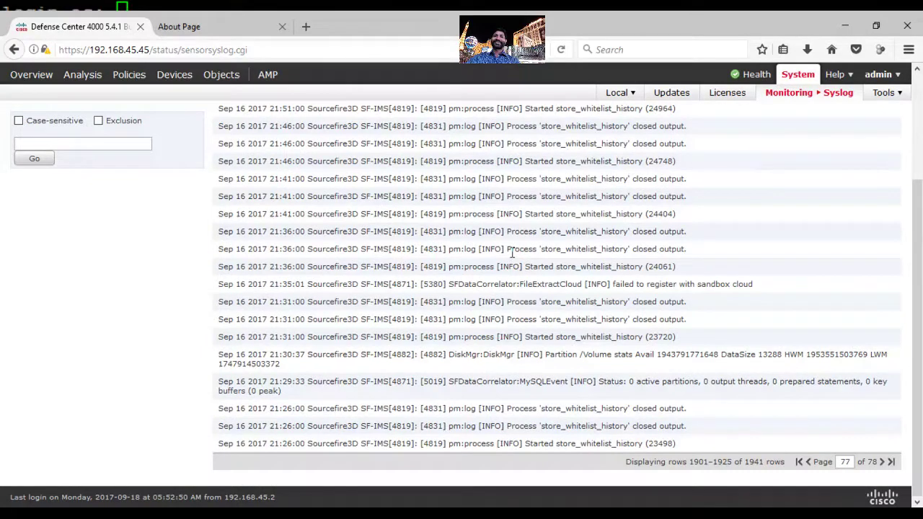
{"action": "scroll", "coordinate": [512, 253], "scroll_direction": "up", "scroll_amount": 4}
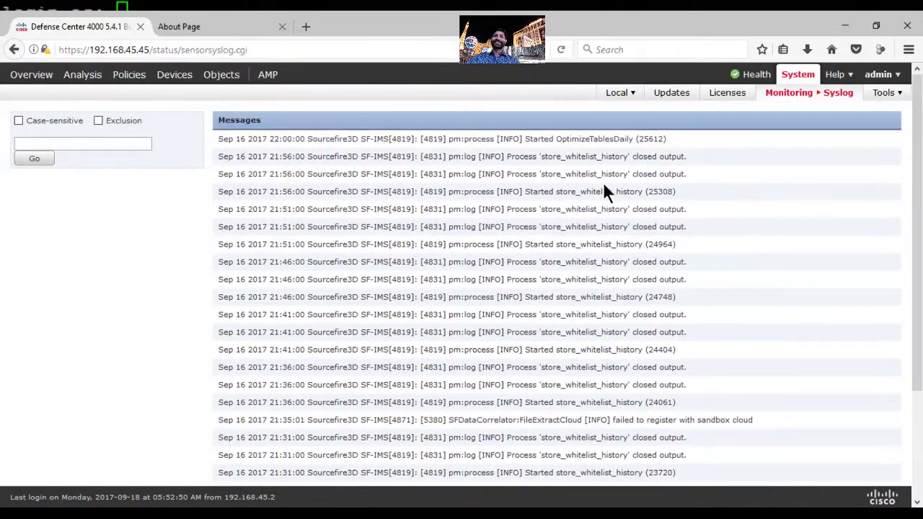
{"action": "mouse_move", "coordinate": [840, 94]}
{"action": "left_click", "coordinate": [829, 146]}
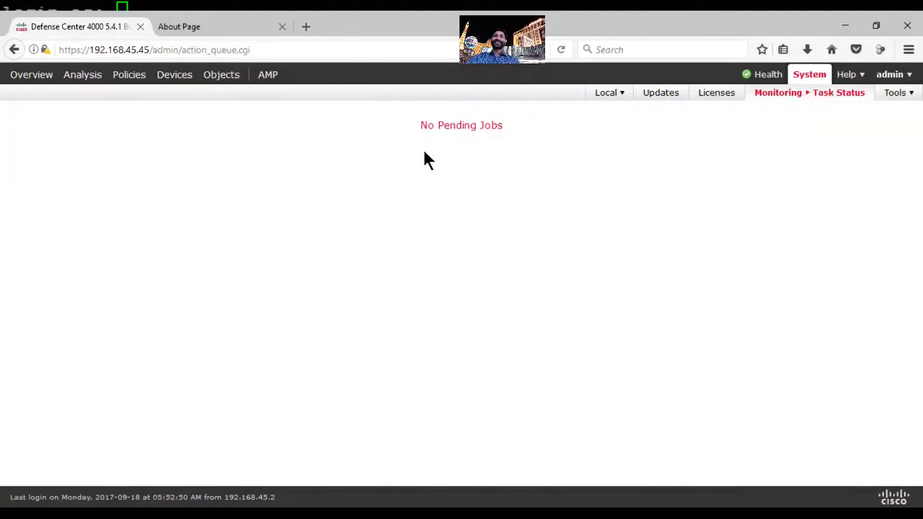
Step: Open the Statistics page for Sourcefire3D and review its time, uptime and load average
{"action": "left_click_drag", "start_coordinate": [425, 125], "coordinate": [509, 137]}
{"action": "left_click", "coordinate": [751, 141]}
{"action": "mouse_move", "coordinate": [844, 103]}
{"action": "left_click", "coordinate": [833, 162]}
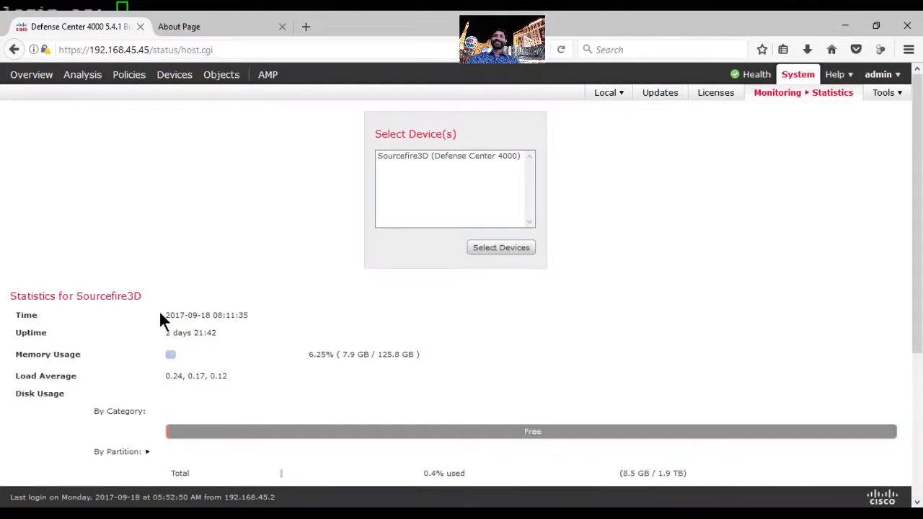
{"action": "left_click_drag", "start_coordinate": [160, 317], "coordinate": [249, 315]}
{"action": "left_click_drag", "start_coordinate": [176, 333], "coordinate": [216, 333]}
{"action": "left_click_drag", "start_coordinate": [173, 376], "coordinate": [250, 376]}
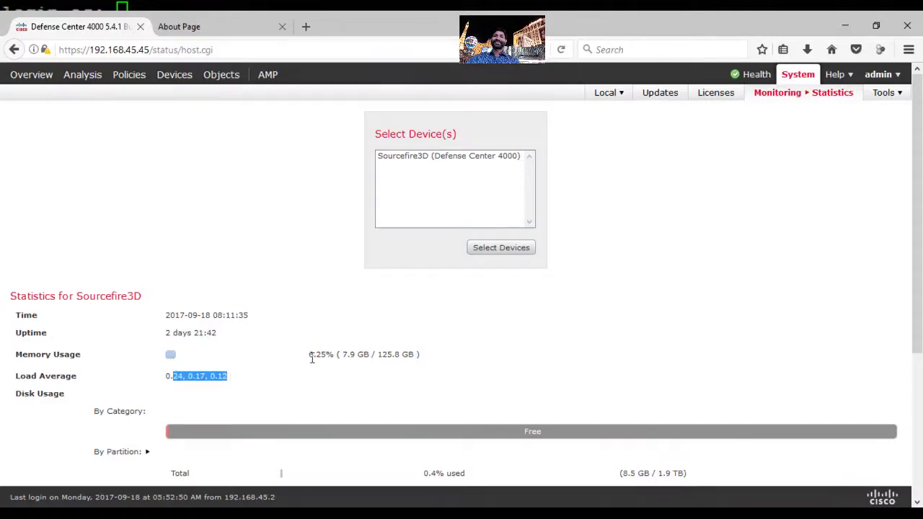
{"action": "left_click_drag", "start_coordinate": [307, 354], "coordinate": [468, 355]}
Step: Review the SFDataCorrelator process figures, including CPU, VmSize and VmRSS 69696 KB
{"action": "scroll", "coordinate": [470, 358], "scroll_direction": "down", "scroll_amount": 2}
{"action": "scroll", "coordinate": [470, 358], "scroll_direction": "down", "scroll_amount": 2}
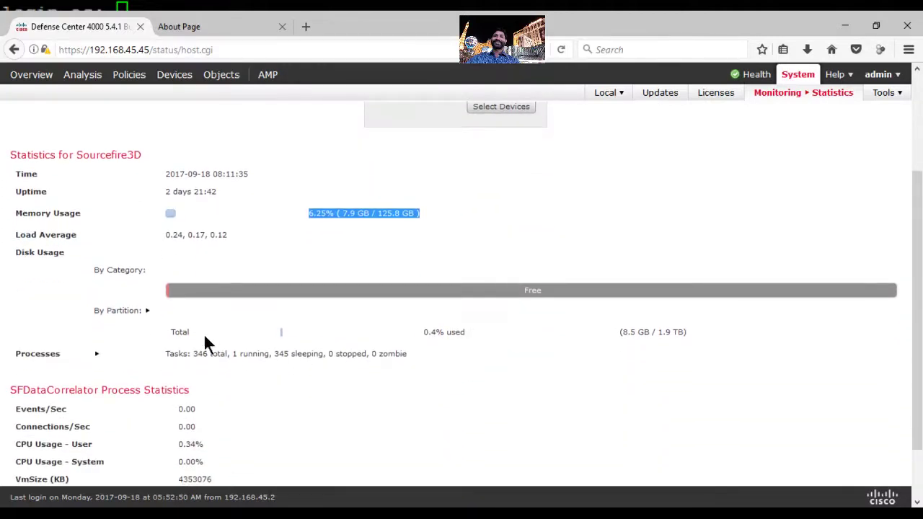
{"action": "scroll", "coordinate": [326, 387], "scroll_direction": "down", "scroll_amount": 2}
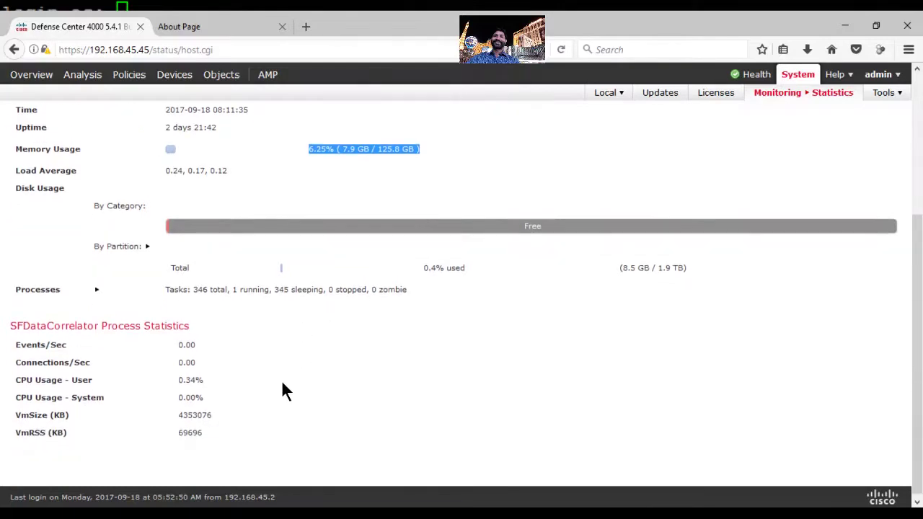
{"action": "left_click_drag", "start_coordinate": [46, 345], "coordinate": [223, 375]}
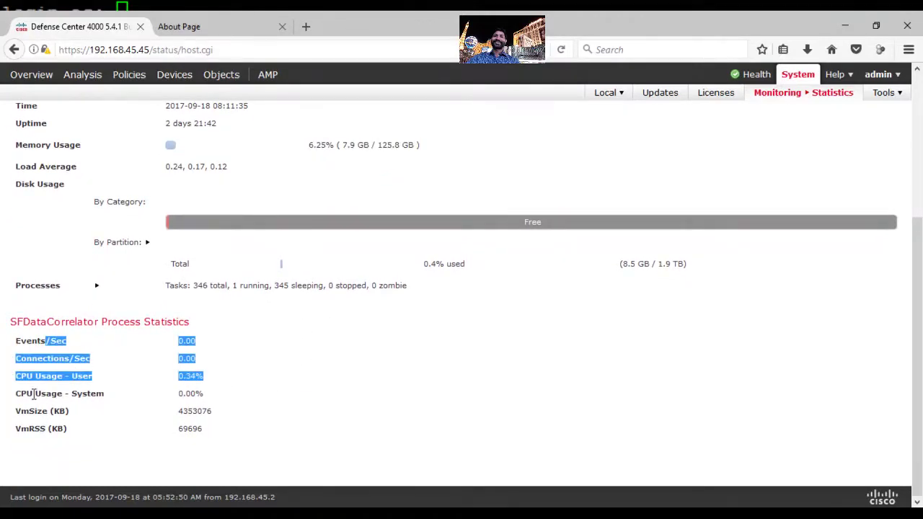
{"action": "left_click_drag", "start_coordinate": [34, 393], "coordinate": [229, 408]}
{"action": "left_click_drag", "start_coordinate": [21, 428], "coordinate": [290, 438]}
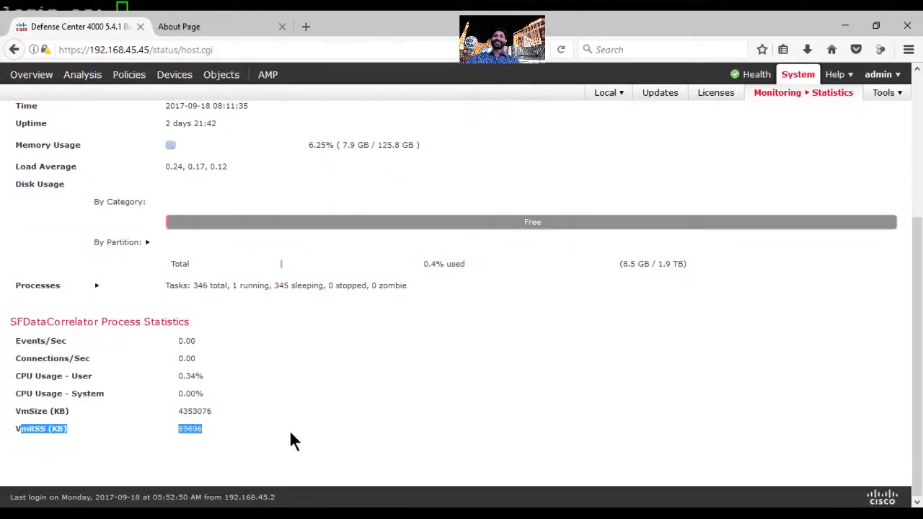
{"action": "left_click", "coordinate": [404, 427]}
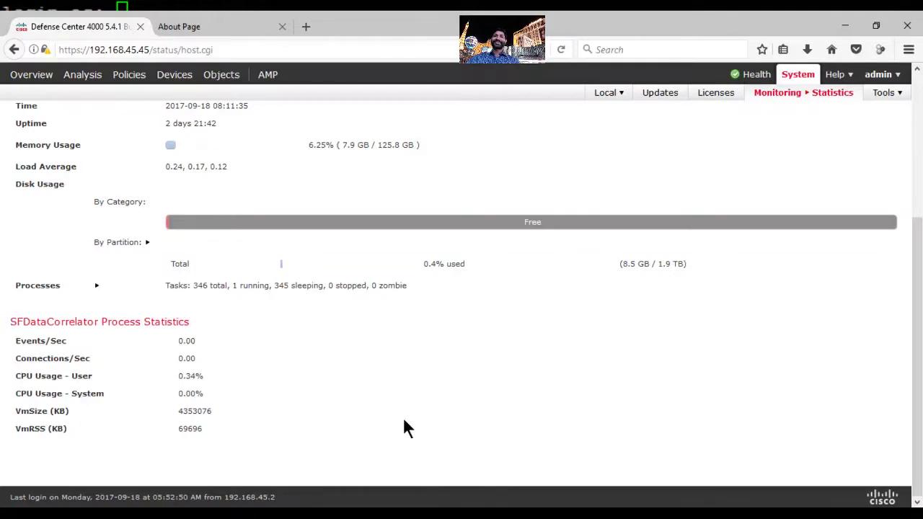
{"action": "scroll", "coordinate": [403, 427], "scroll_direction": "up", "scroll_amount": 1}
{"action": "scroll", "coordinate": [404, 424], "scroll_direction": "up", "scroll_amount": 4}
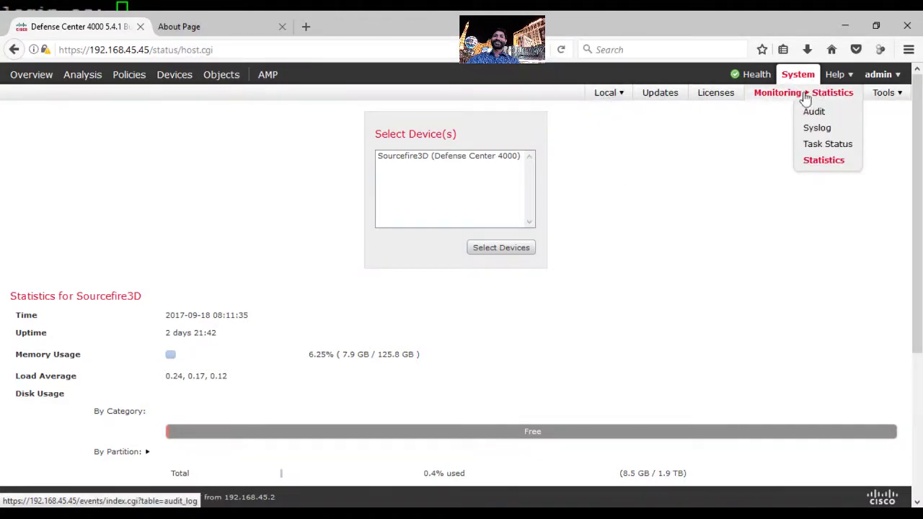
Step: View Local Configuration's Console Configuration settings, then the Backup/Restore page
{"action": "mouse_move", "coordinate": [615, 101]}
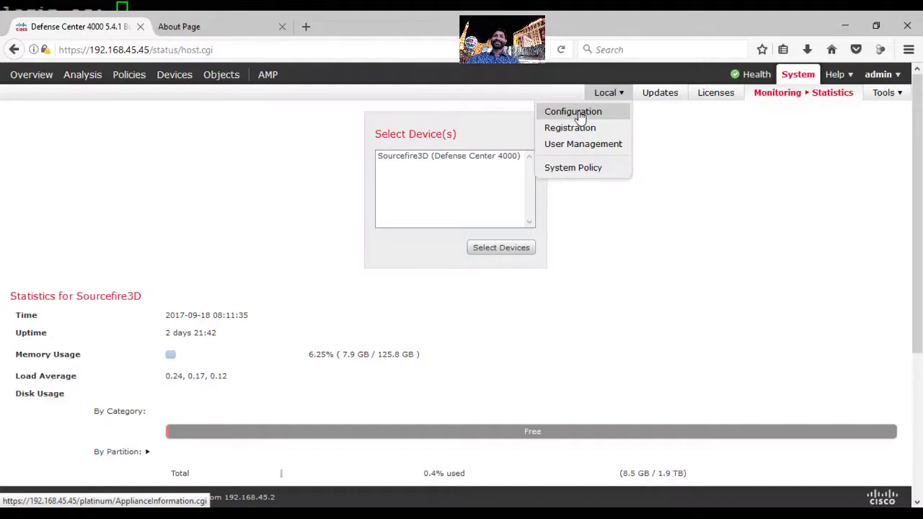
{"action": "left_click", "coordinate": [582, 116]}
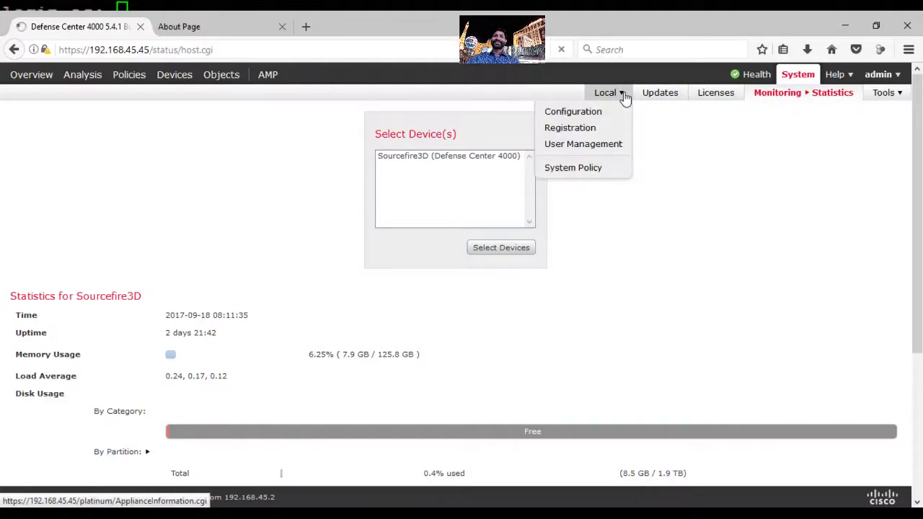
{"action": "mouse_move", "coordinate": [786, 90]}
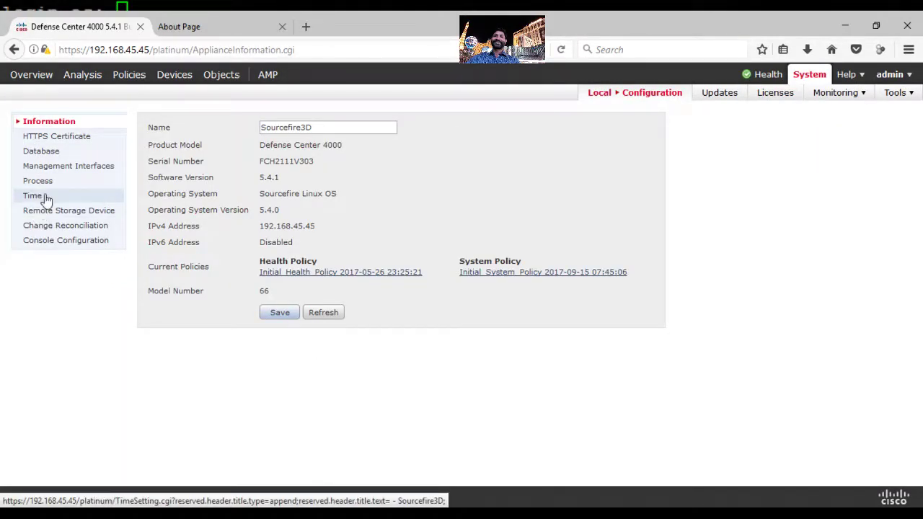
{"action": "left_click", "coordinate": [43, 245]}
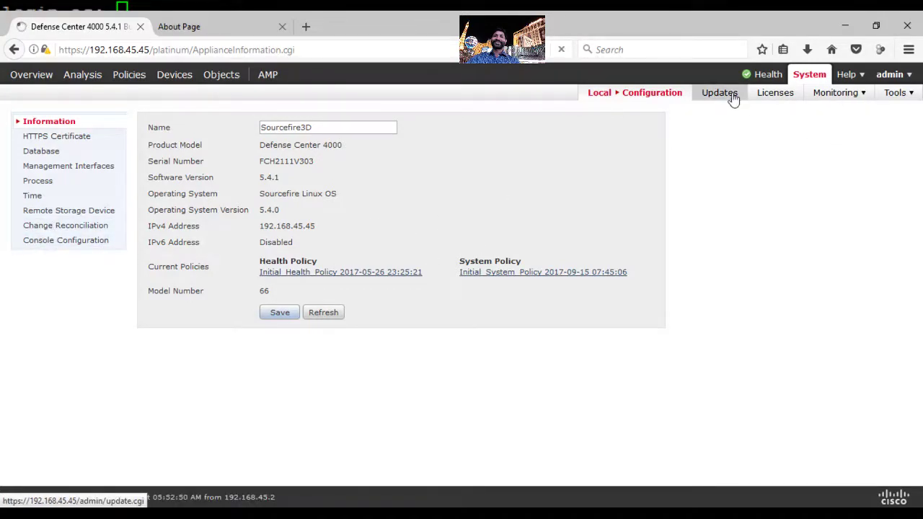
{"action": "mouse_move", "coordinate": [894, 94]}
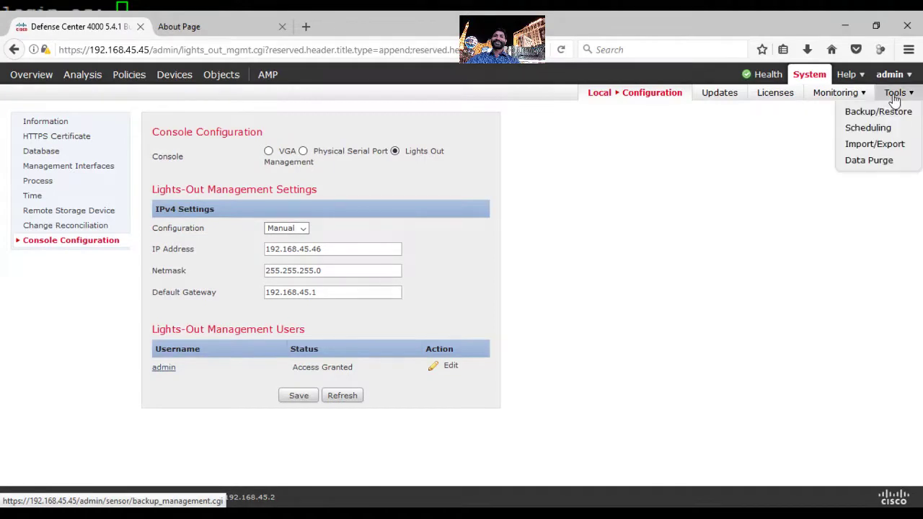
{"action": "left_click", "coordinate": [892, 113]}
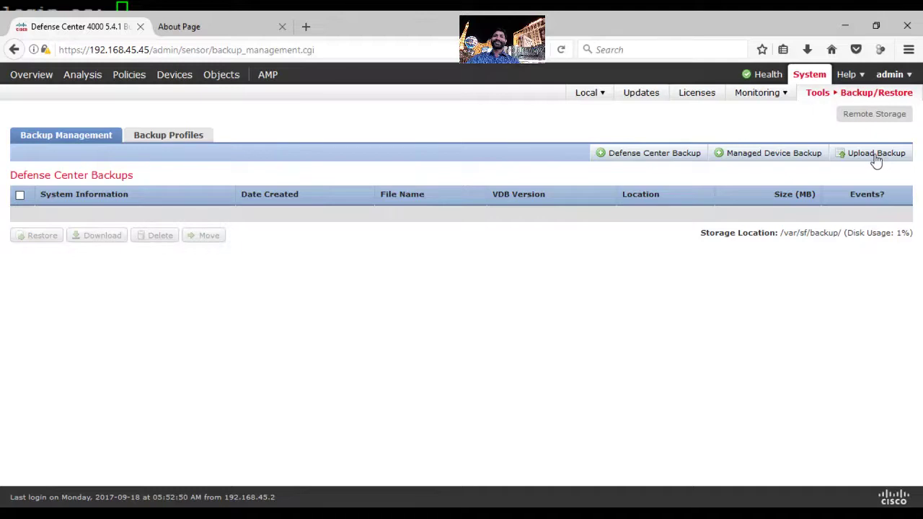
Step: Check Backup Profiles (none defined), then show the September 2017 Scheduling calendar
{"action": "left_click", "coordinate": [167, 138]}
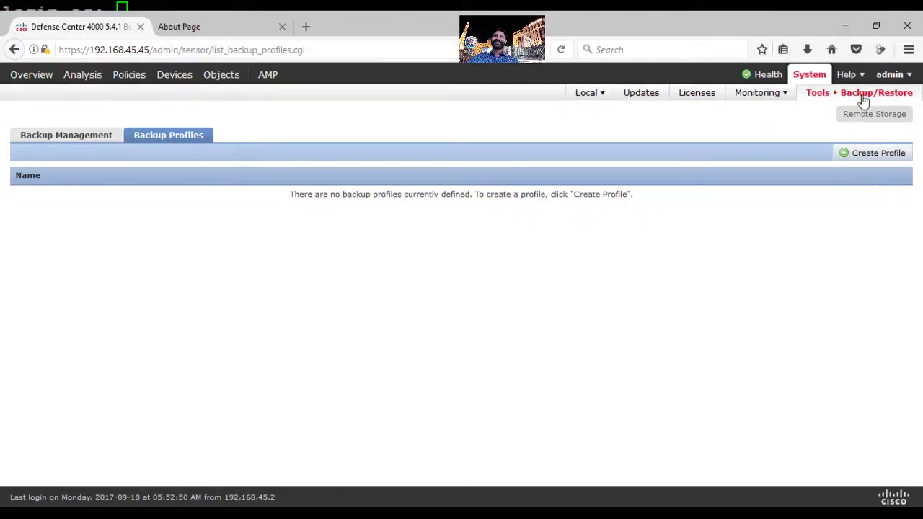
{"action": "mouse_move", "coordinate": [836, 98]}
{"action": "left_click", "coordinate": [872, 134]}
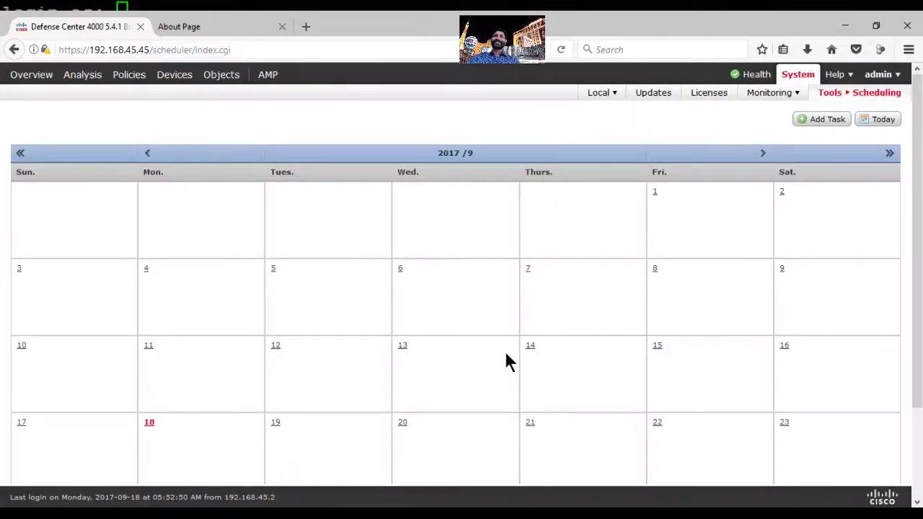
Step: Browse the Import/Export list of table views, workflows, dashboards, policies, report templates and user roles
{"action": "scroll", "coordinate": [508, 400], "scroll_direction": "down", "scroll_amount": 3}
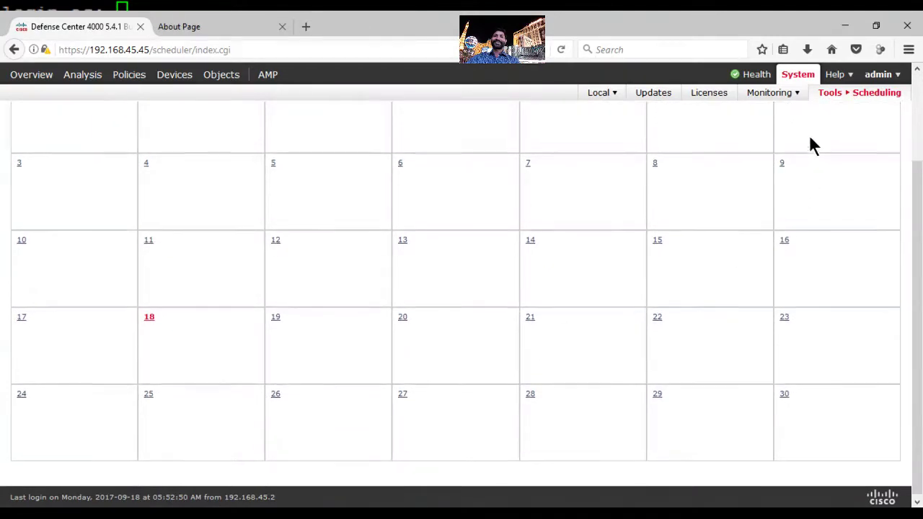
{"action": "scroll", "coordinate": [812, 144], "scroll_direction": "up", "scroll_amount": 3}
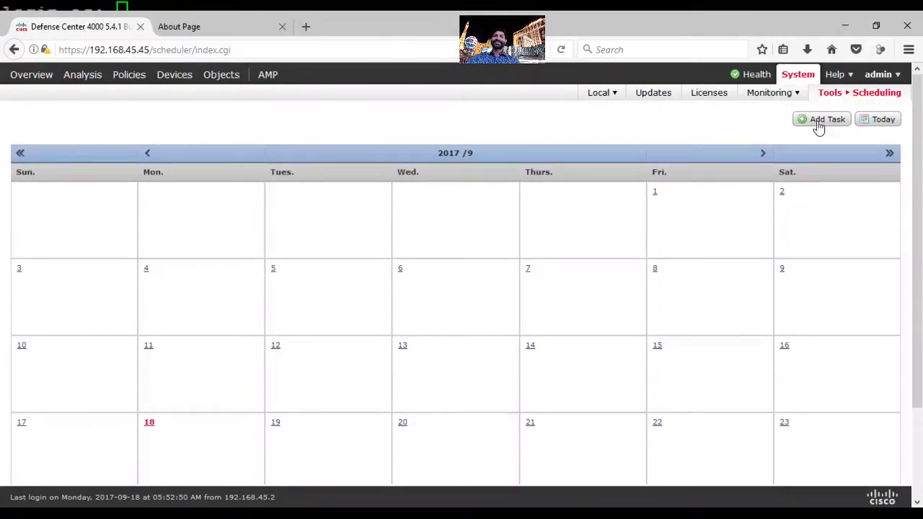
{"action": "mouse_move", "coordinate": [865, 98]}
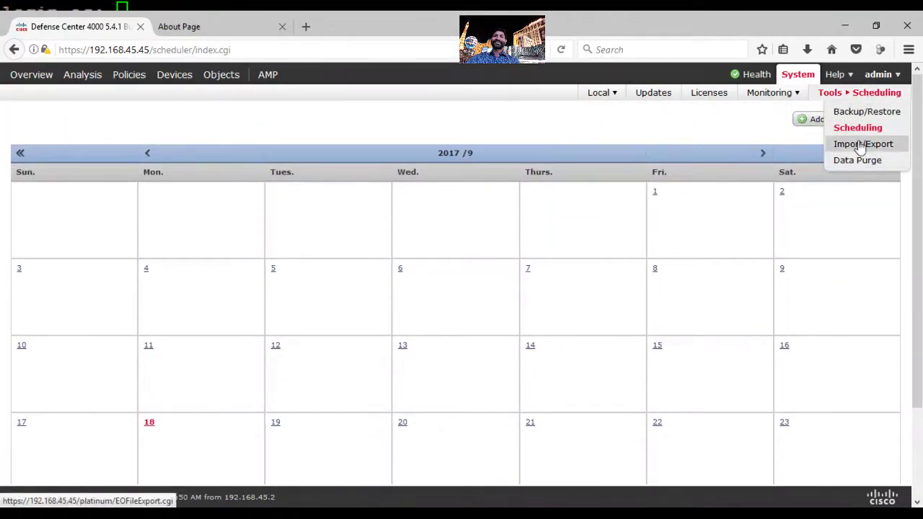
{"action": "left_click", "coordinate": [861, 145]}
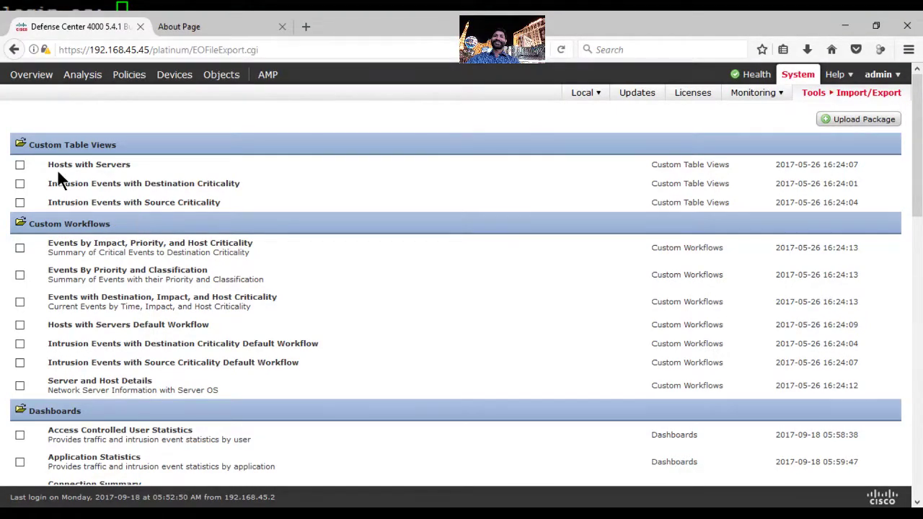
{"action": "scroll", "coordinate": [110, 283], "scroll_direction": "down", "scroll_amount": 8}
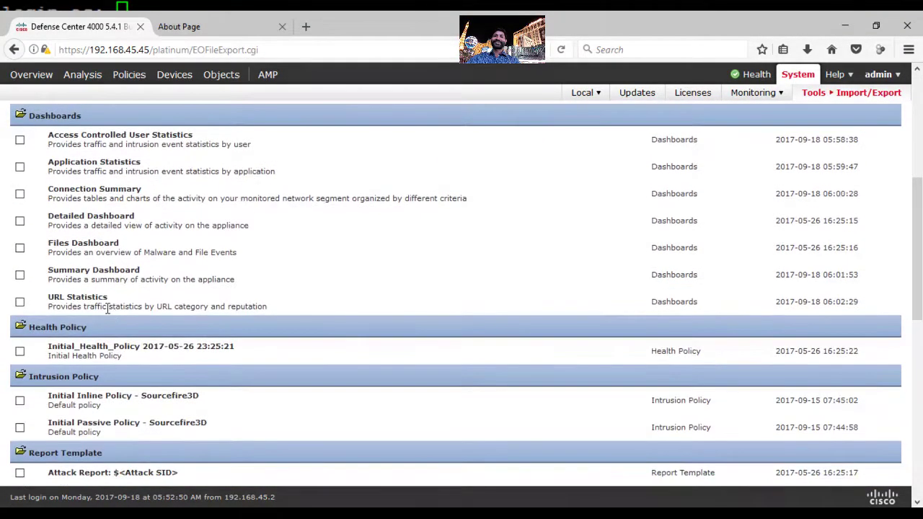
{"action": "scroll", "coordinate": [108, 310], "scroll_direction": "down", "scroll_amount": 8}
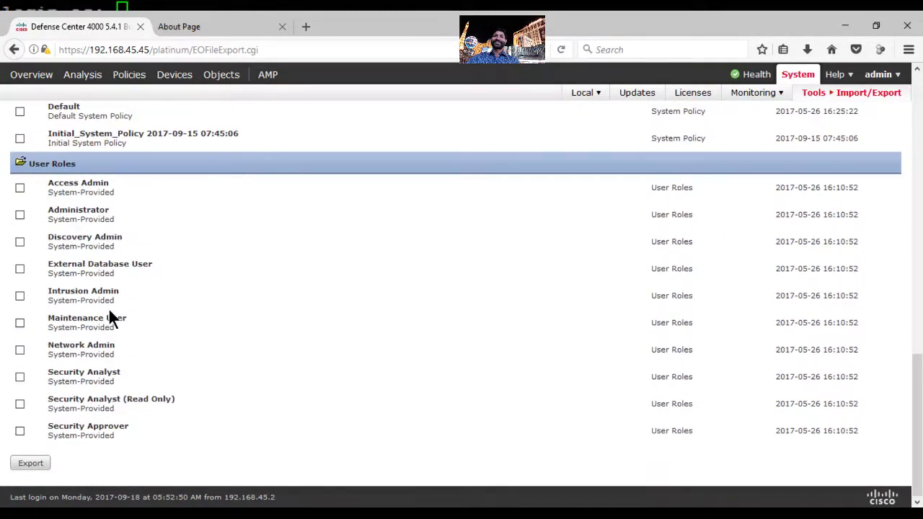
{"action": "scroll", "coordinate": [110, 311], "scroll_direction": "up", "scroll_amount": 3}
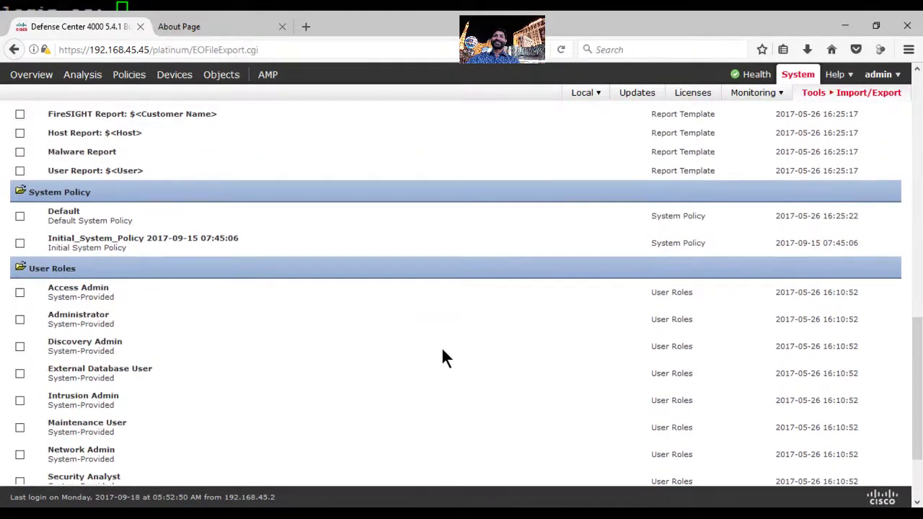
{"action": "scroll", "coordinate": [442, 354], "scroll_direction": "up", "scroll_amount": 7}
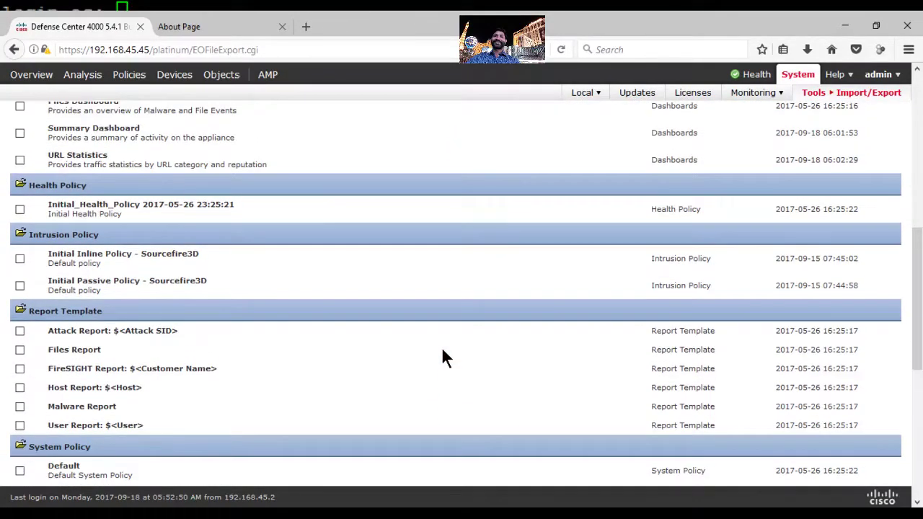
{"action": "scroll", "coordinate": [443, 355], "scroll_direction": "up", "scroll_amount": 5}
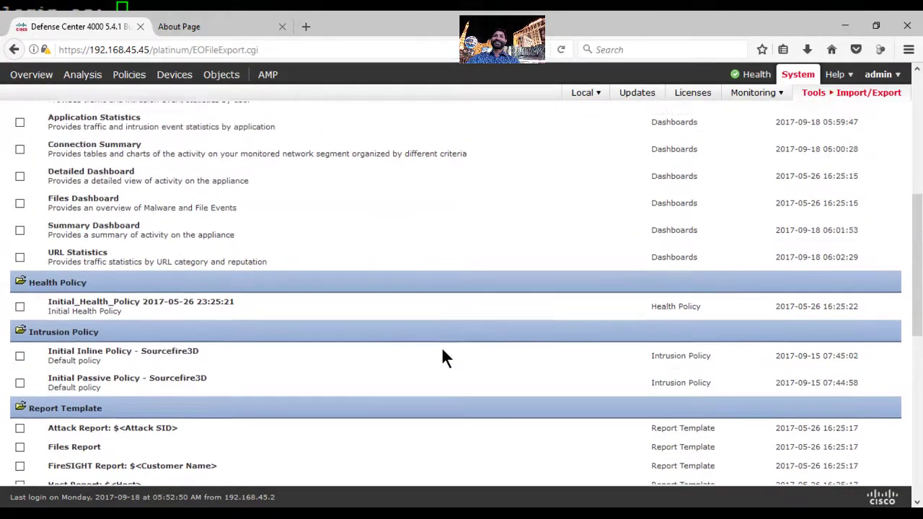
{"action": "scroll", "coordinate": [443, 354], "scroll_direction": "up", "scroll_amount": 6}
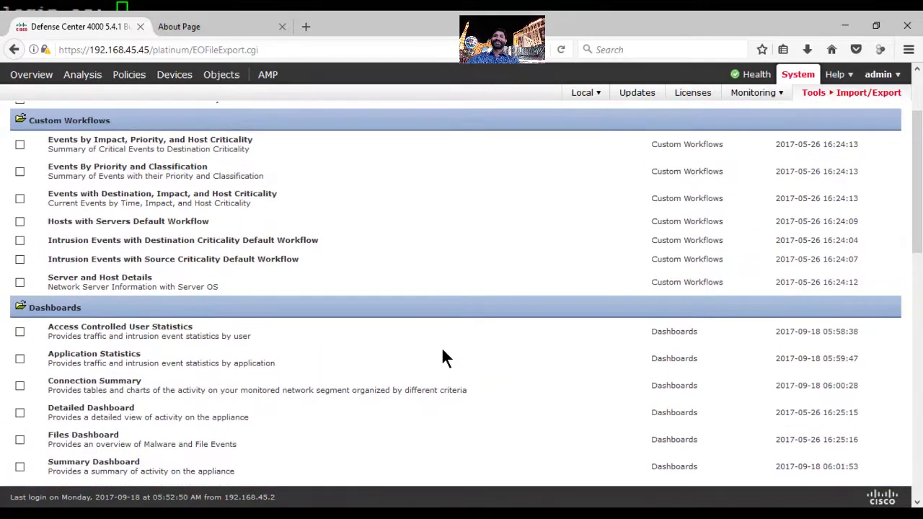
{"action": "scroll", "coordinate": [442, 356], "scroll_direction": "up", "scroll_amount": 1}
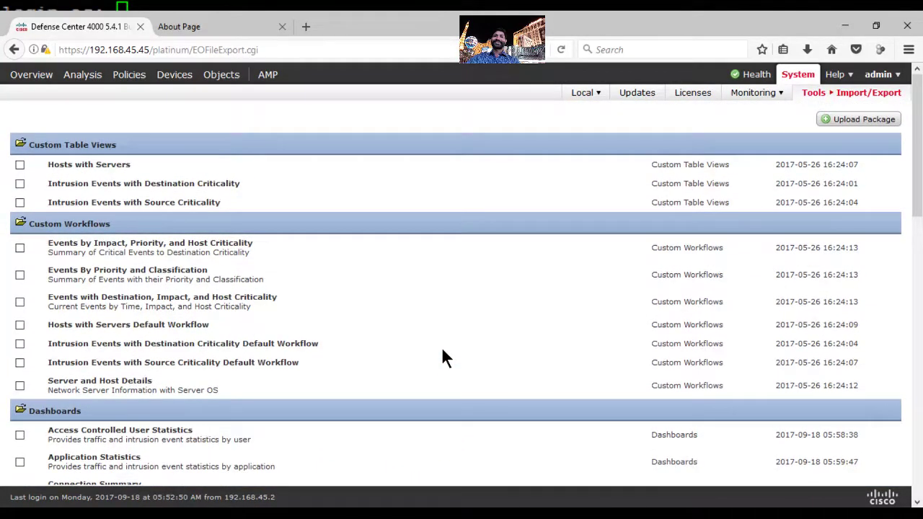
Step: Visit the Data Purge page, then show the Health Monitor with one Normal status at 100%
{"action": "mouse_move", "coordinate": [864, 95]}
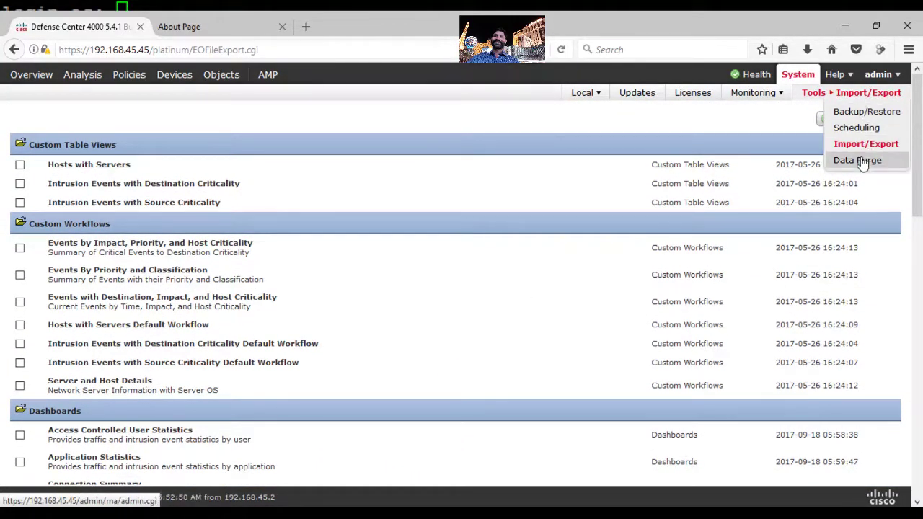
{"action": "left_click", "coordinate": [857, 160]}
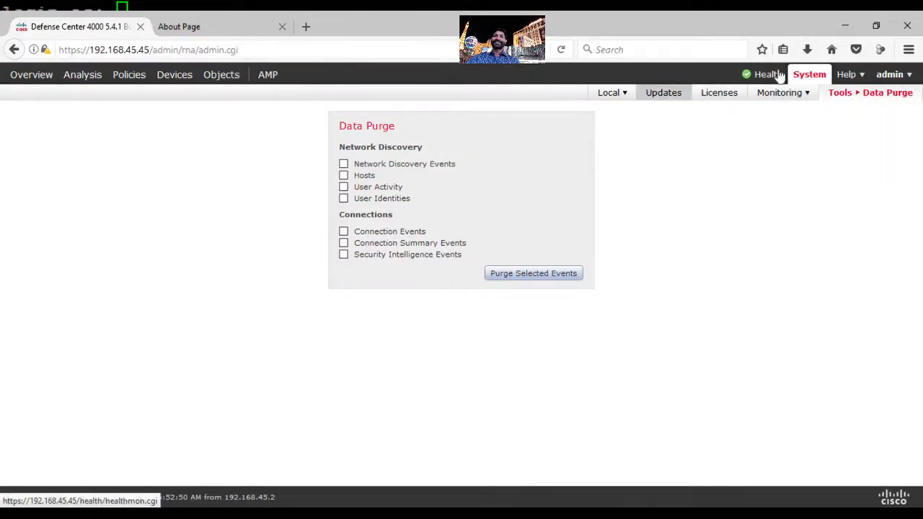
{"action": "mouse_move", "coordinate": [851, 82]}
{"action": "mouse_move", "coordinate": [769, 83]}
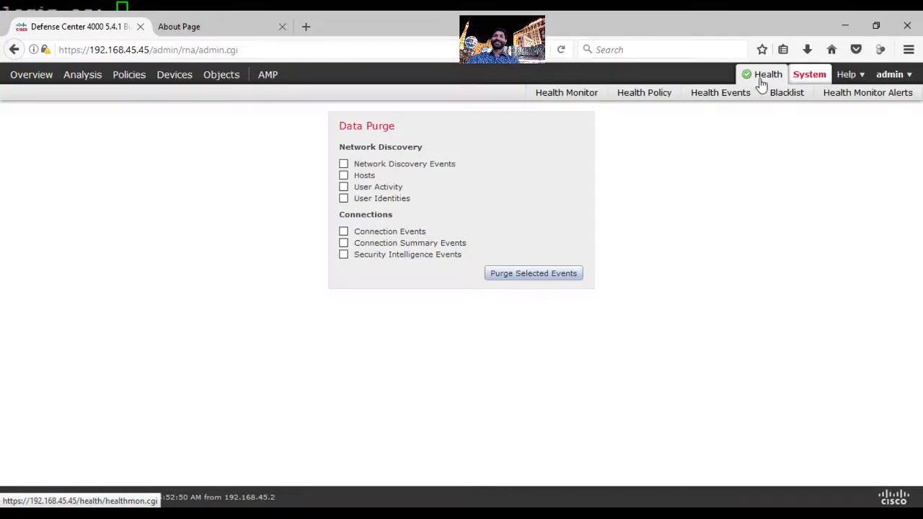
{"action": "left_click", "coordinate": [760, 81]}
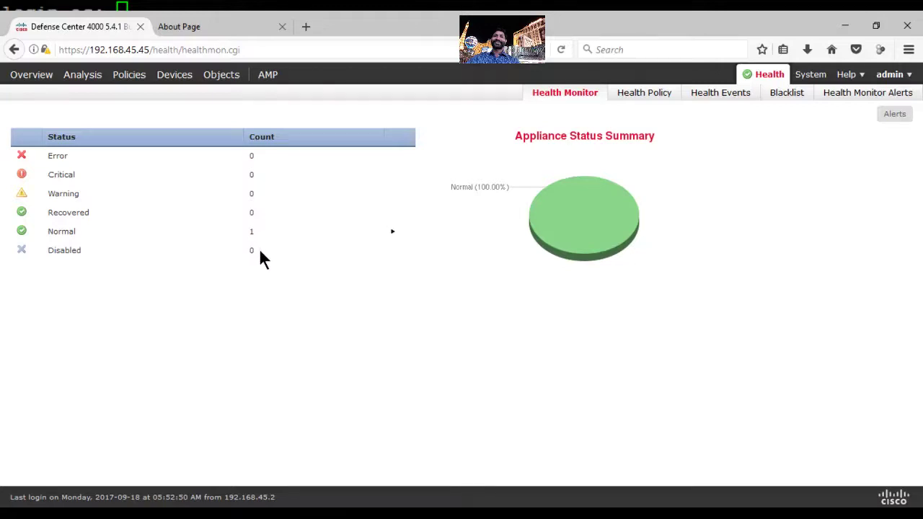
Step: View the Health Policy list, then show the Health Events table of healthy Sourcefire3D modules
{"action": "left_click", "coordinate": [641, 94]}
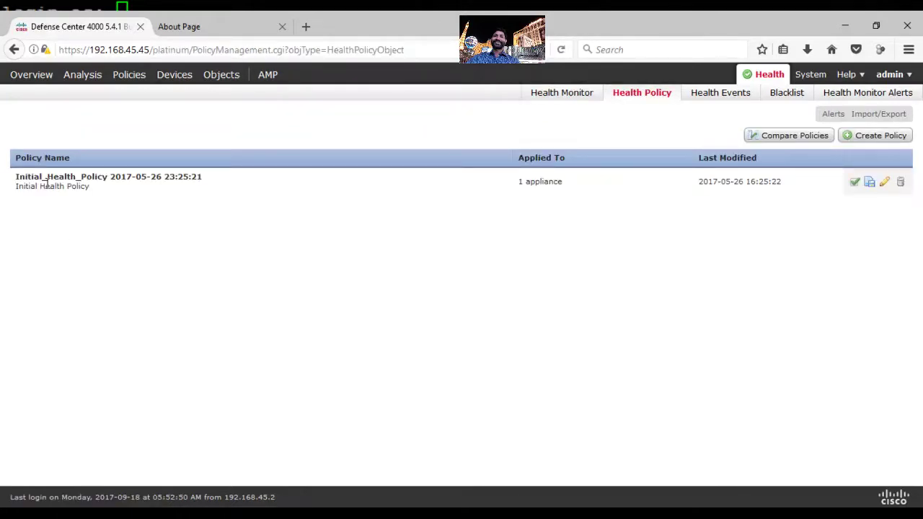
{"action": "left_click_drag", "start_coordinate": [40, 177], "coordinate": [124, 178]}
{"action": "left_click", "coordinate": [238, 207]}
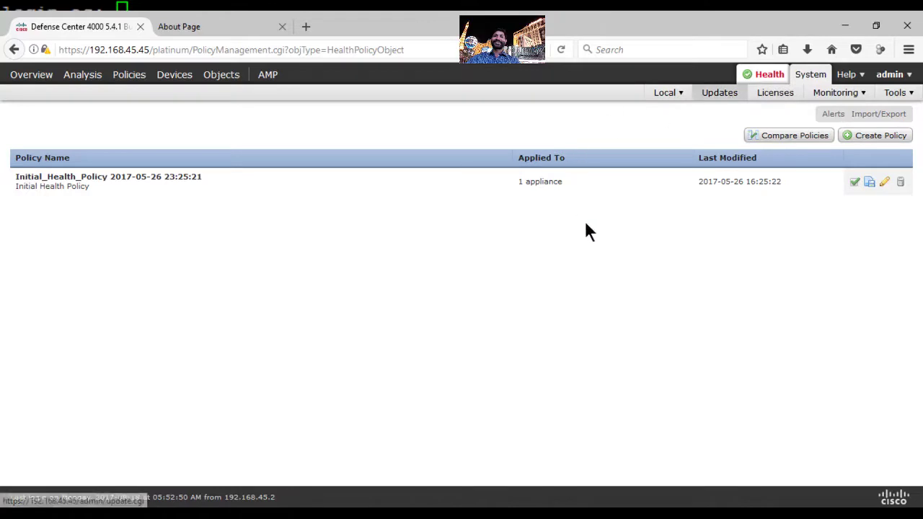
{"action": "left_click", "coordinate": [710, 93]}
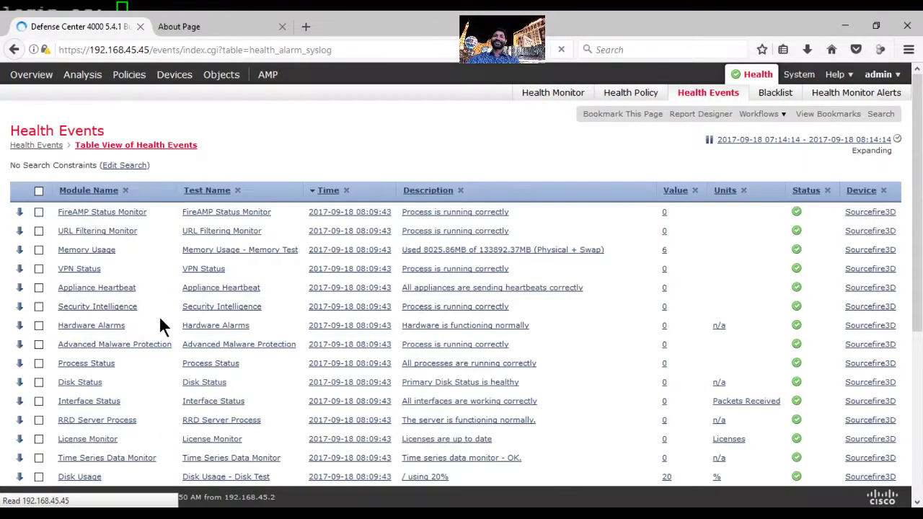
Step: Page through the Health Events table to the last page and back one page
{"action": "scroll", "coordinate": [266, 364], "scroll_direction": "down", "scroll_amount": 3}
{"action": "scroll", "coordinate": [267, 369], "scroll_direction": "down", "scroll_amount": 3}
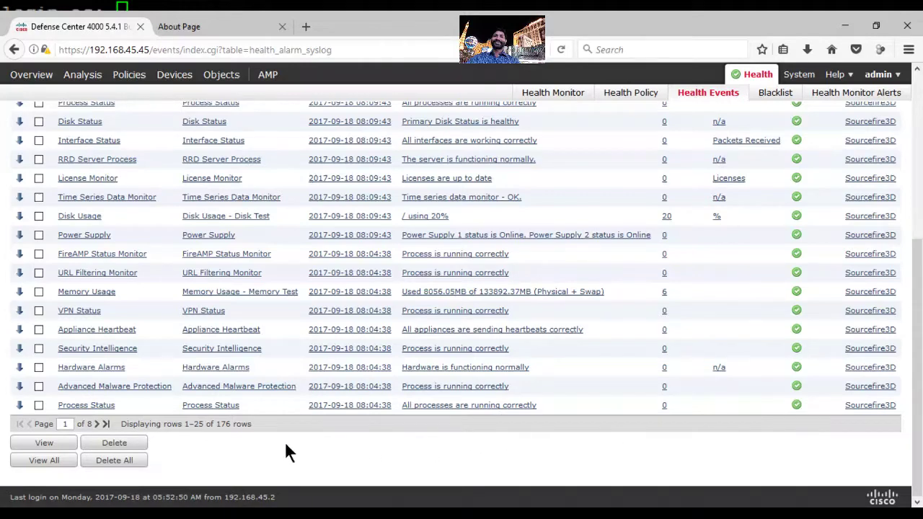
{"action": "left_click", "coordinate": [98, 424]}
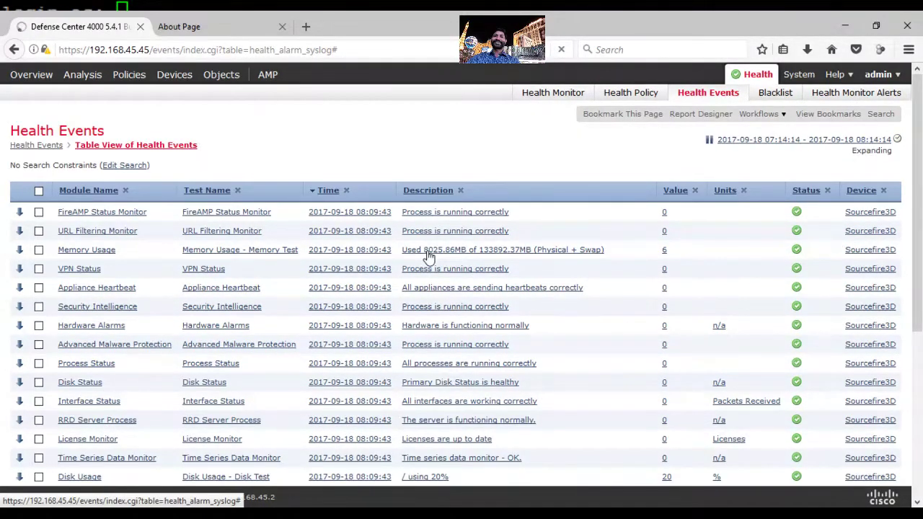
{"action": "scroll", "coordinate": [427, 256], "scroll_direction": "down", "scroll_amount": 2}
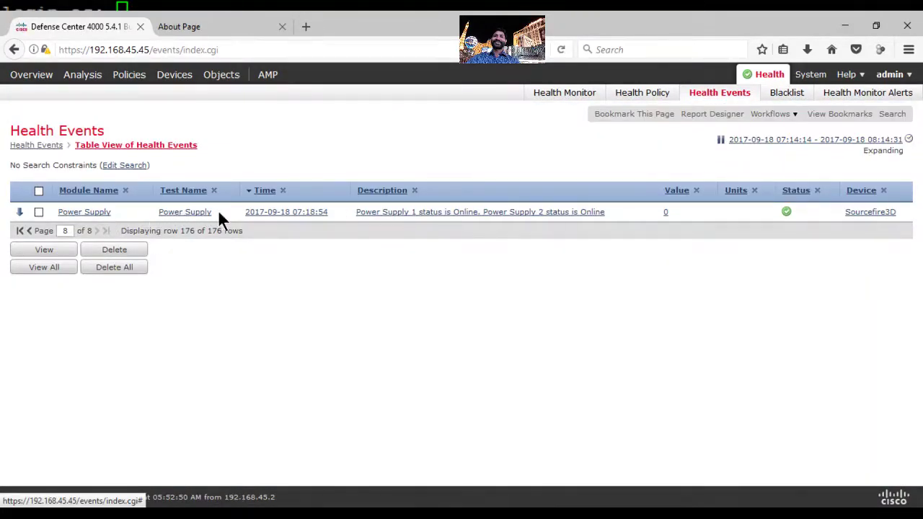
{"action": "left_click", "coordinate": [29, 231]}
Step: Filter the events to the 12 License Monitor 'Licenses are up to date' entries
{"action": "scroll", "coordinate": [330, 318], "scroll_direction": "down", "scroll_amount": 4}
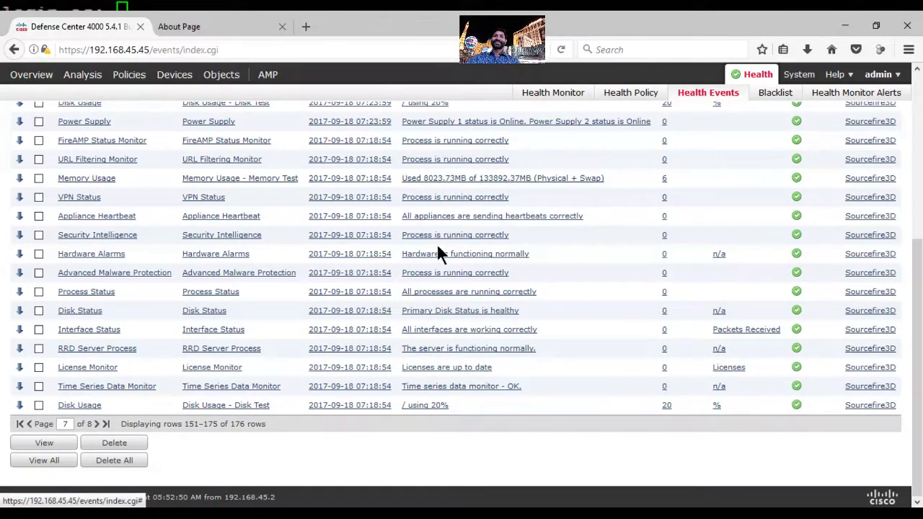
{"action": "left_click", "coordinate": [442, 367]}
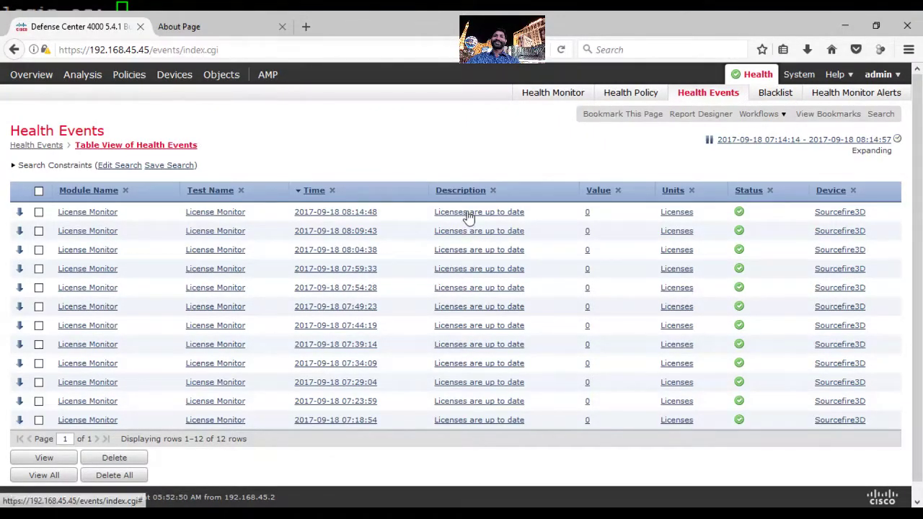
{"action": "scroll", "coordinate": [108, 469], "scroll_direction": "down", "scroll_amount": 1}
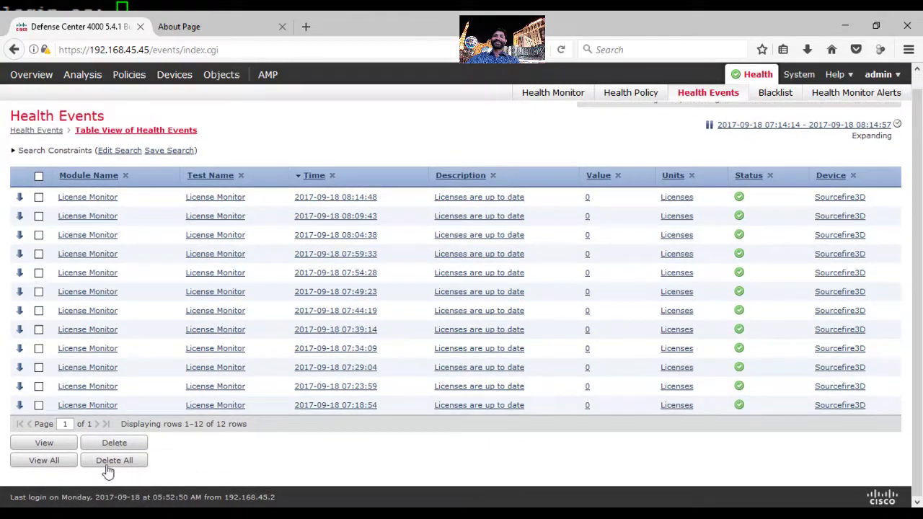
{"action": "scroll", "coordinate": [415, 206], "scroll_direction": "up", "scroll_amount": 1}
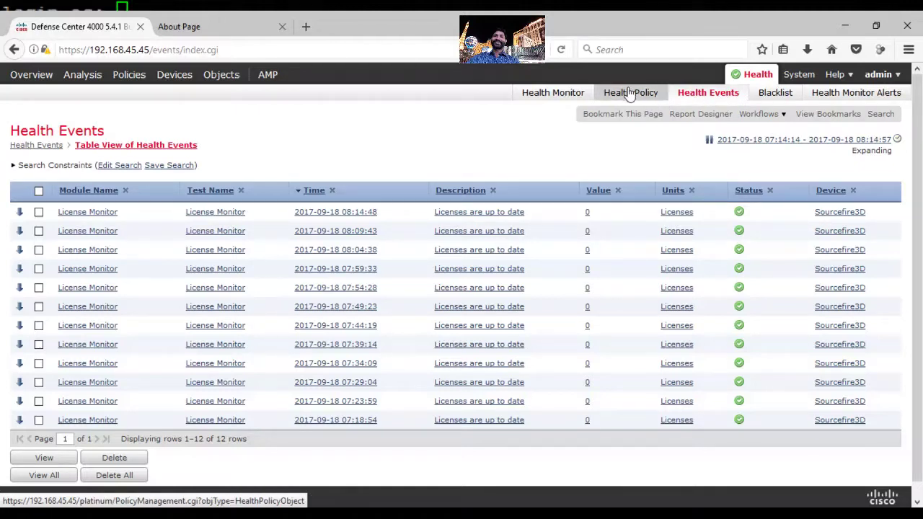
Step: Visit the Blacklist page, then pick FireAMP Status Monitor as the Health Monitor Alerts module
{"action": "left_click", "coordinate": [778, 93]}
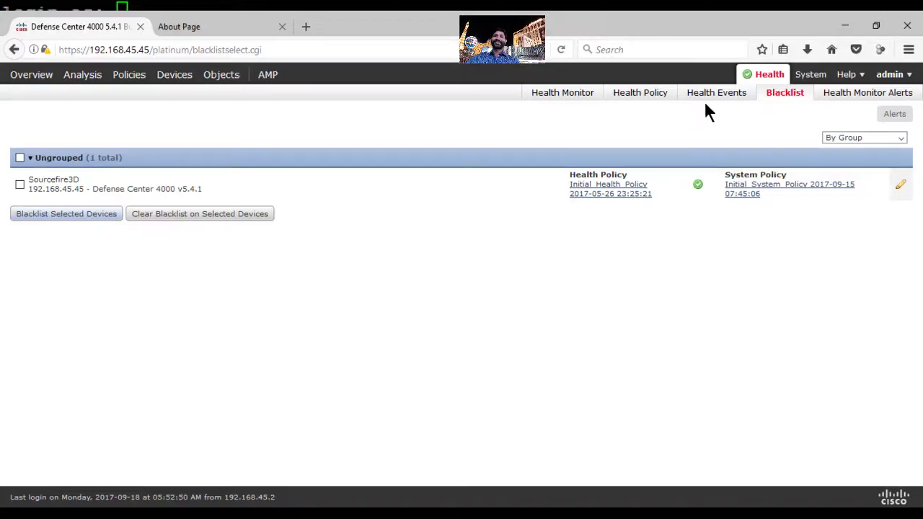
{"action": "left_click", "coordinate": [846, 98]}
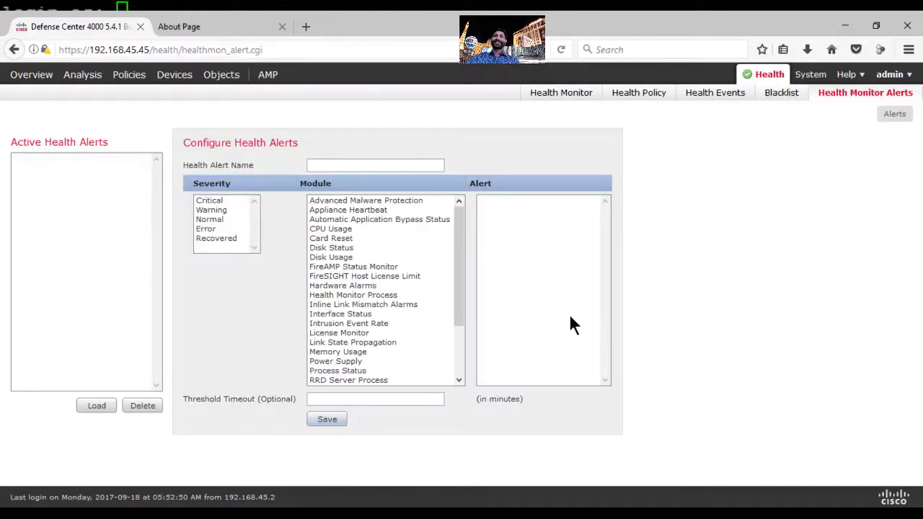
{"action": "left_click", "coordinate": [334, 229]}
{"action": "left_click", "coordinate": [559, 271]}
{"action": "scroll", "coordinate": [383, 317], "scroll_direction": "down", "scroll_amount": 1}
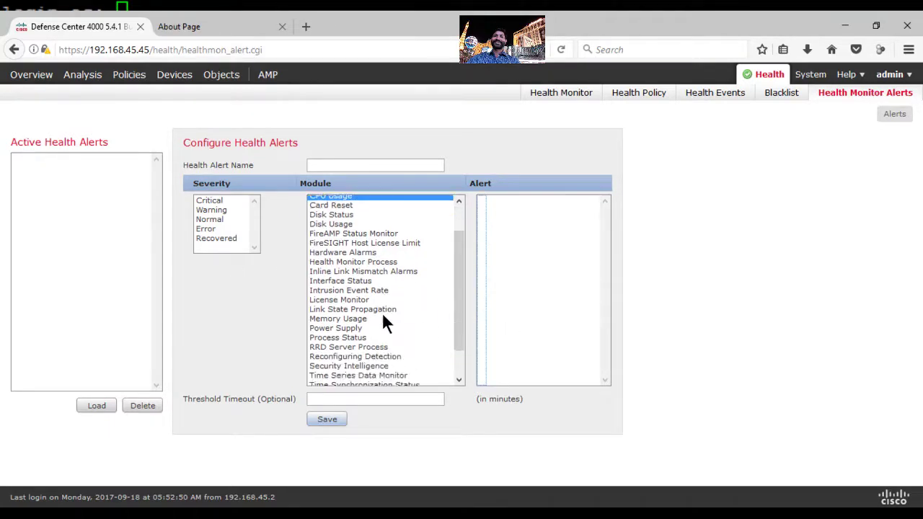
{"action": "scroll", "coordinate": [383, 321], "scroll_direction": "down", "scroll_amount": 1}
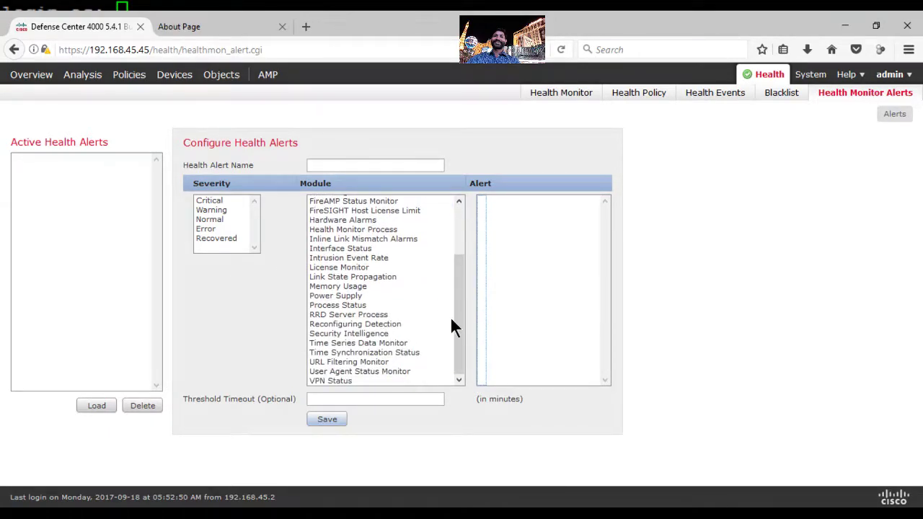
{"action": "scroll", "coordinate": [450, 323], "scroll_direction": "up", "scroll_amount": 2}
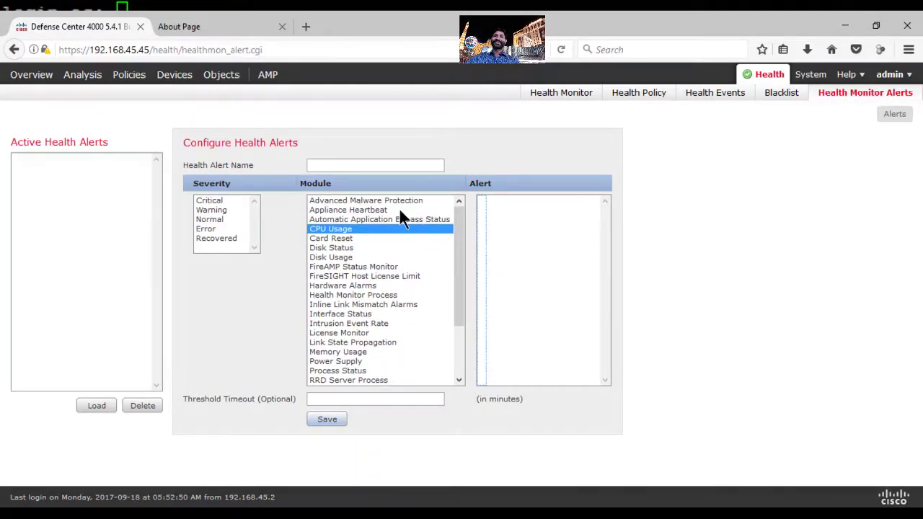
{"action": "left_click", "coordinate": [395, 267]}
{"action": "scroll", "coordinate": [416, 339], "scroll_direction": "down", "scroll_amount": 2}
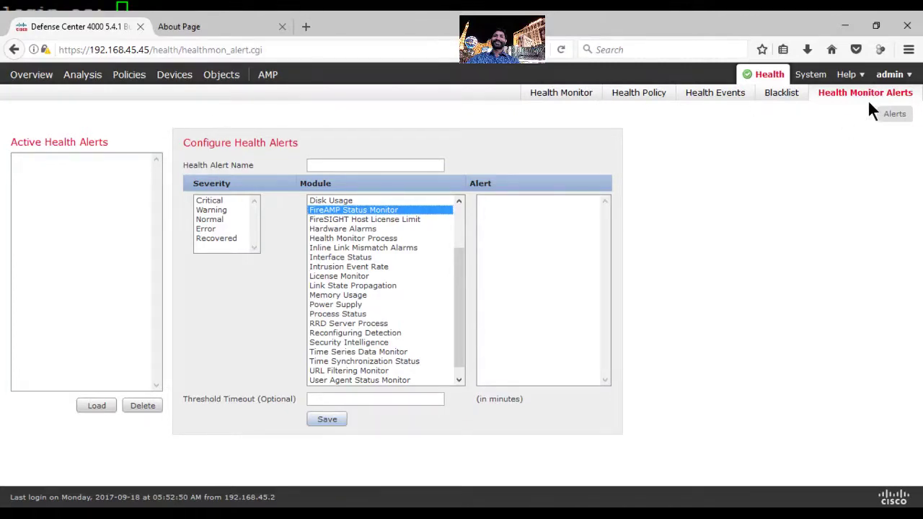
Step: Return to the Summary Dashboard, whose widgets report no registered devices
{"action": "left_click", "coordinate": [39, 82]}
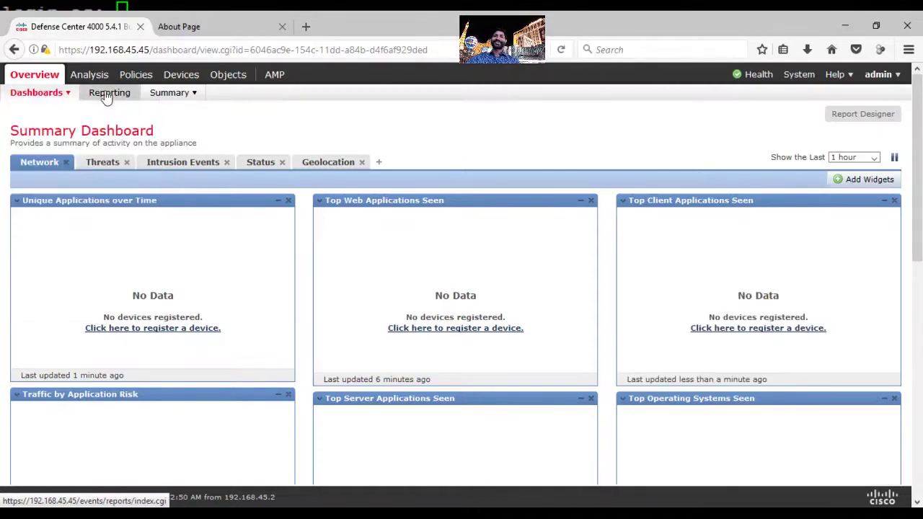
{"action": "mouse_move", "coordinate": [182, 98]}
{"action": "mouse_move", "coordinate": [63, 98]}
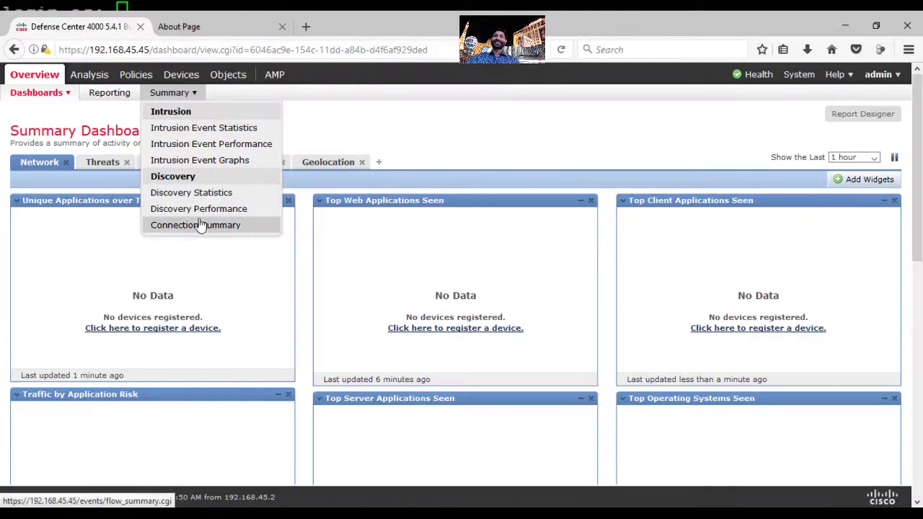
Step: Open Context Explorer and browse the Connections, Intrusions, Files, Hosts, Users, Vulnerabilities and Correlation menus
{"action": "left_click", "coordinate": [96, 75]}
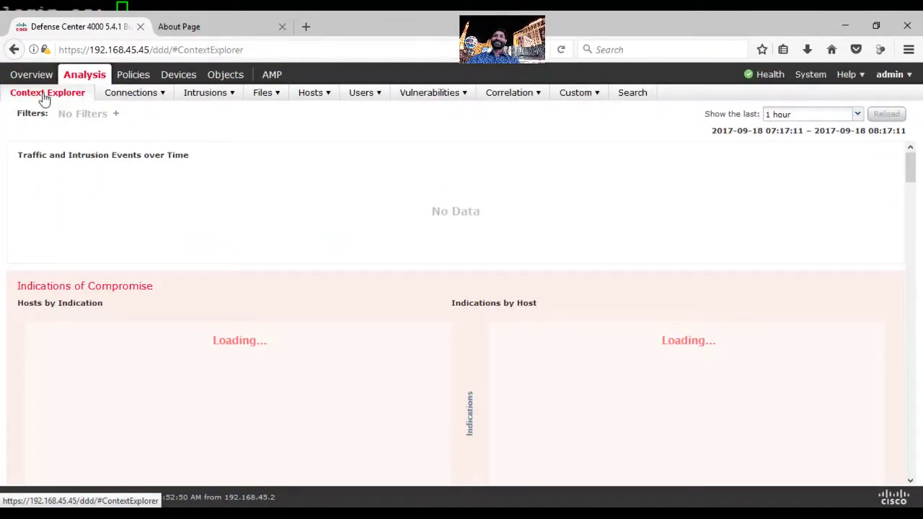
{"action": "mouse_move", "coordinate": [113, 98]}
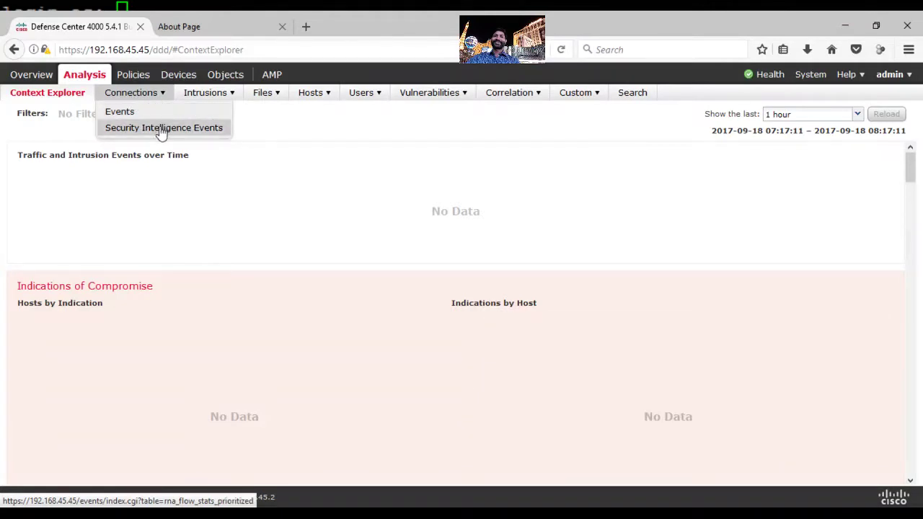
{"action": "mouse_move", "coordinate": [225, 97]}
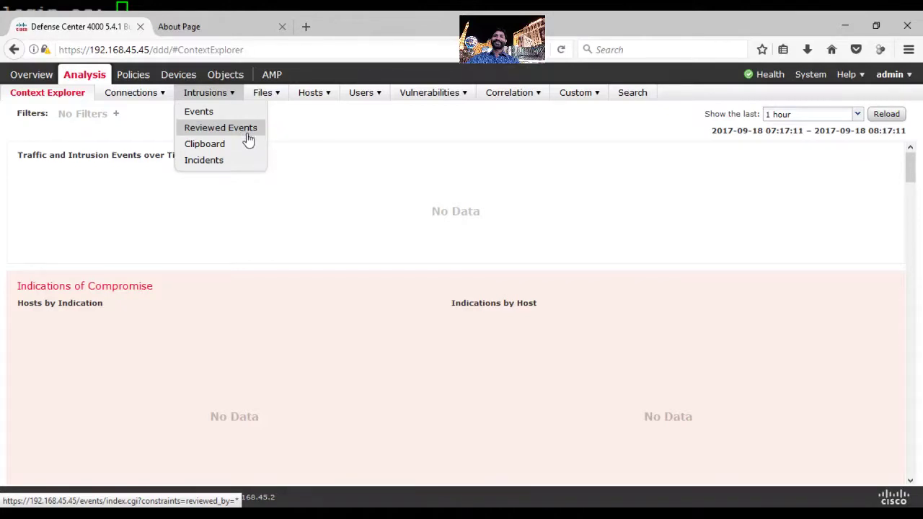
{"action": "mouse_move", "coordinate": [279, 97]}
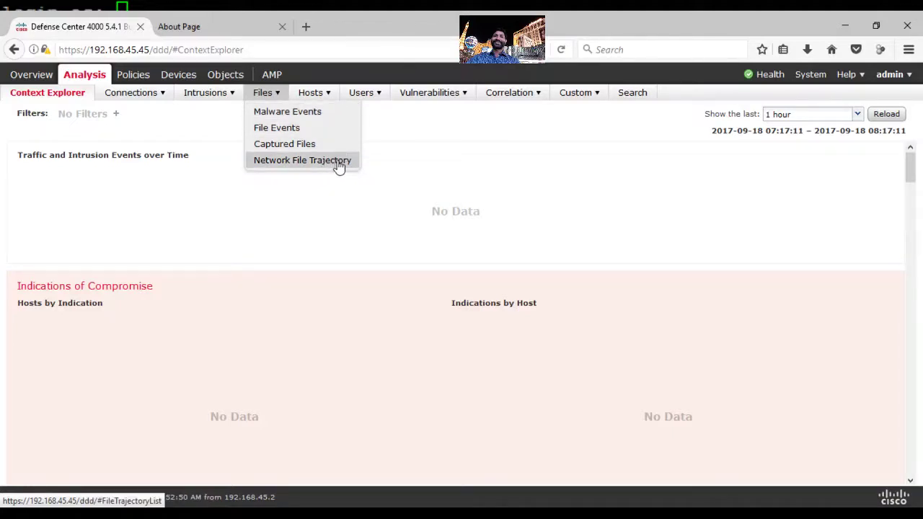
{"action": "mouse_move", "coordinate": [307, 92]}
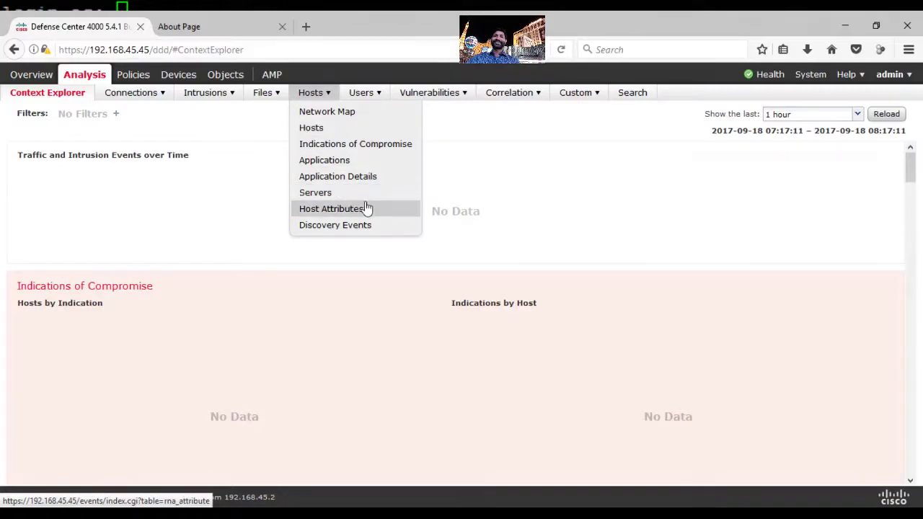
{"action": "mouse_move", "coordinate": [374, 98]}
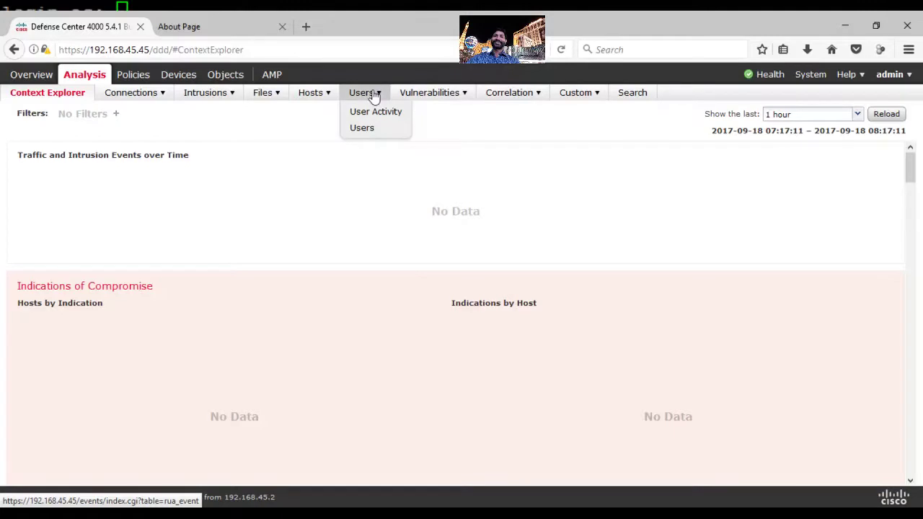
{"action": "mouse_move", "coordinate": [438, 92]}
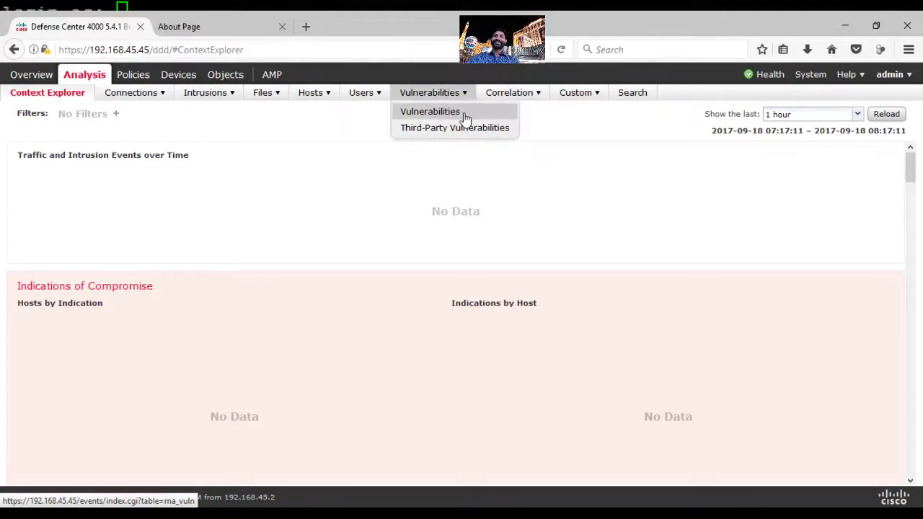
{"action": "mouse_move", "coordinate": [529, 92]}
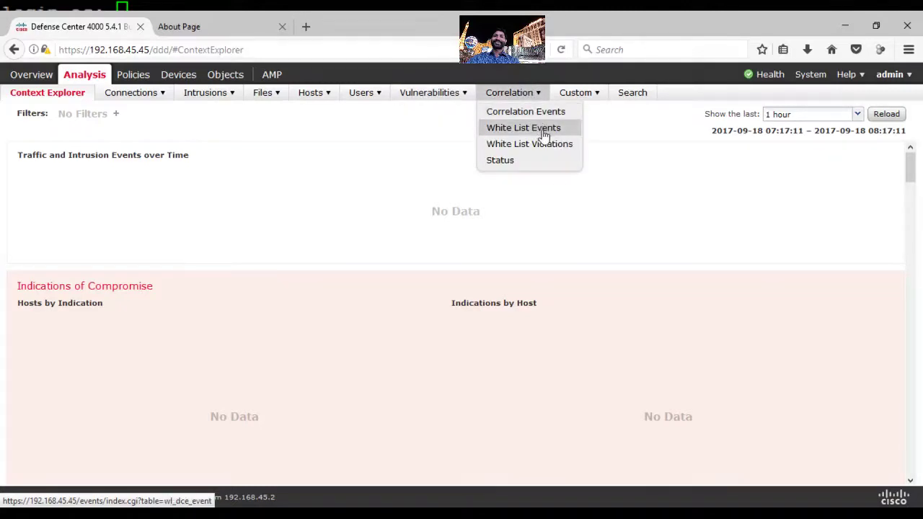
{"action": "mouse_move", "coordinate": [596, 92]}
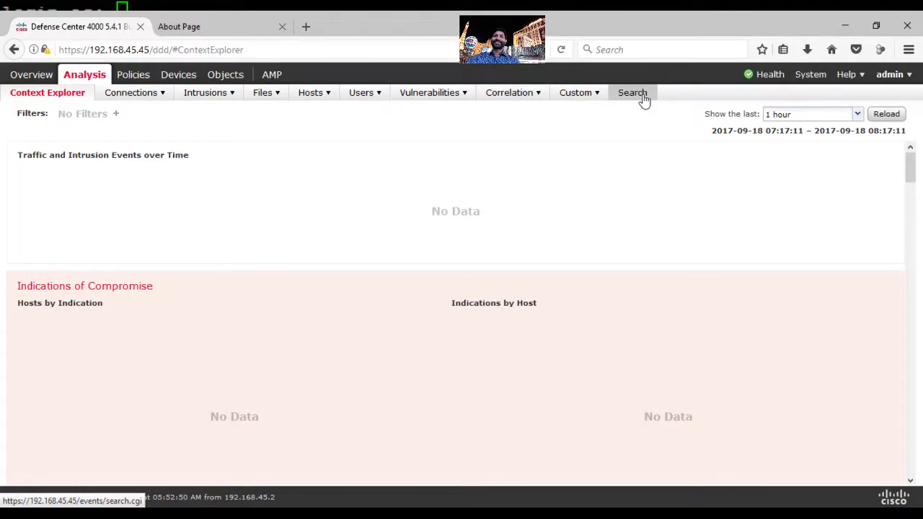
Step: View the empty Access Control policy list, then Device Management showing Ungrouped 0
{"action": "left_click", "coordinate": [131, 79]}
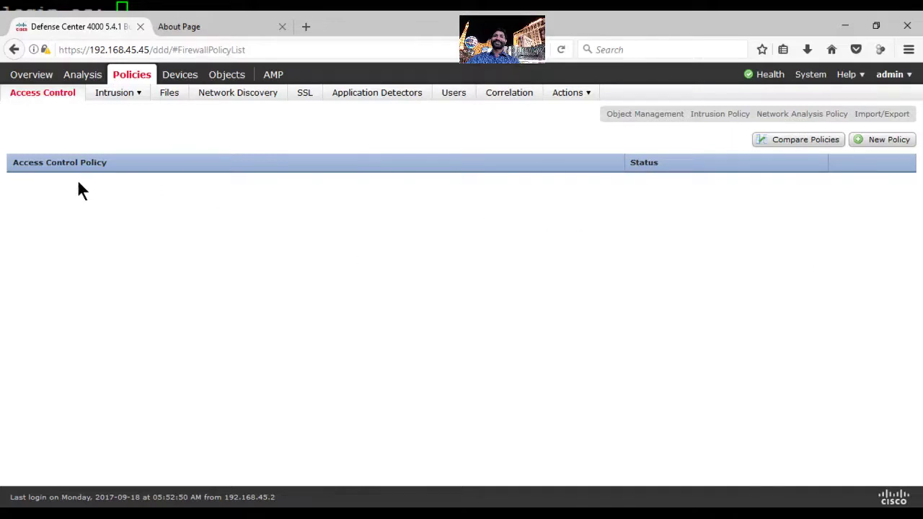
{"action": "left_click", "coordinate": [186, 77]}
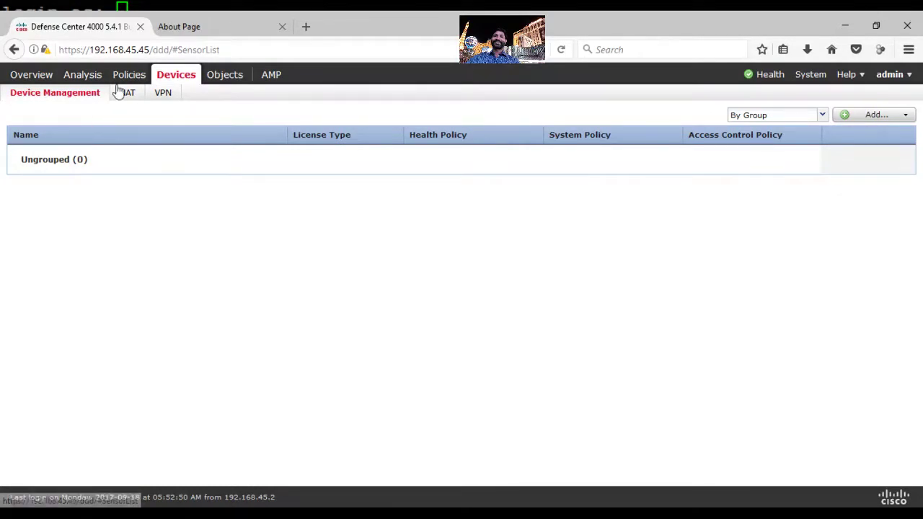
{"action": "mouse_move", "coordinate": [129, 76]}
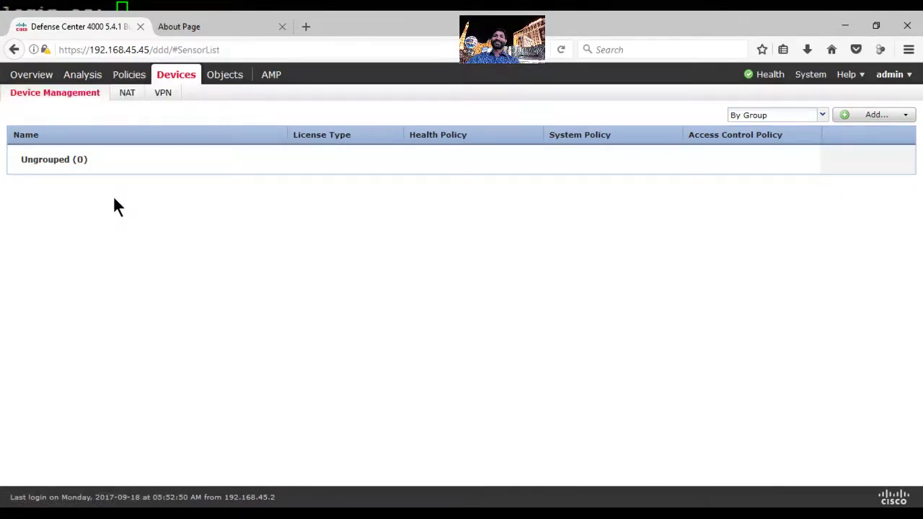
{"action": "left_click", "coordinate": [128, 98]}
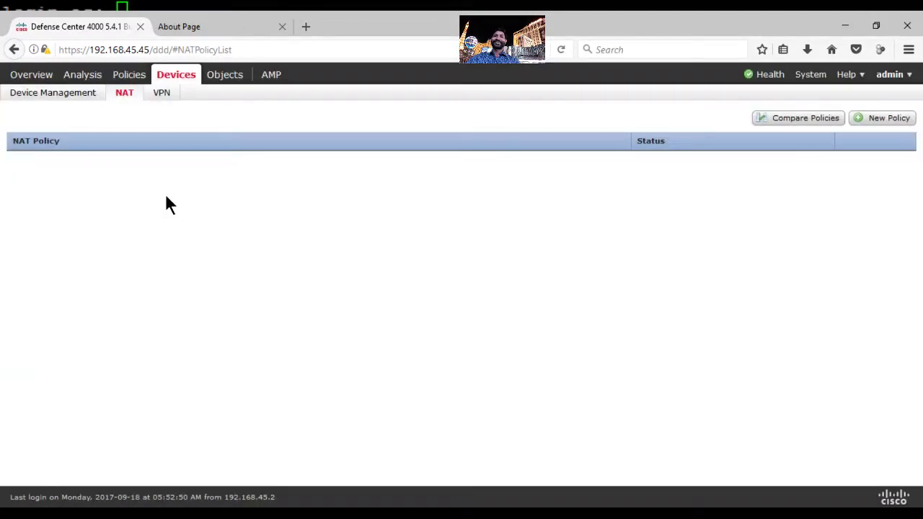
{"action": "left_click", "coordinate": [159, 95]}
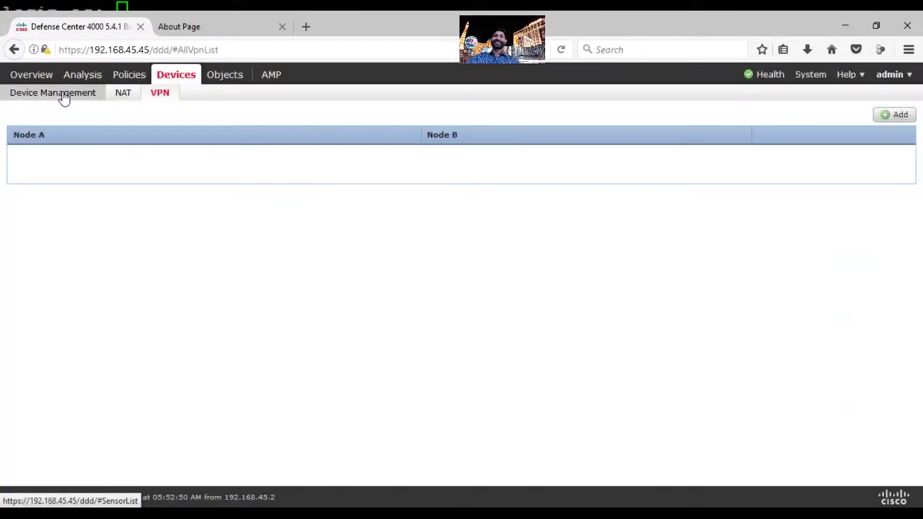
{"action": "left_click", "coordinate": [63, 96]}
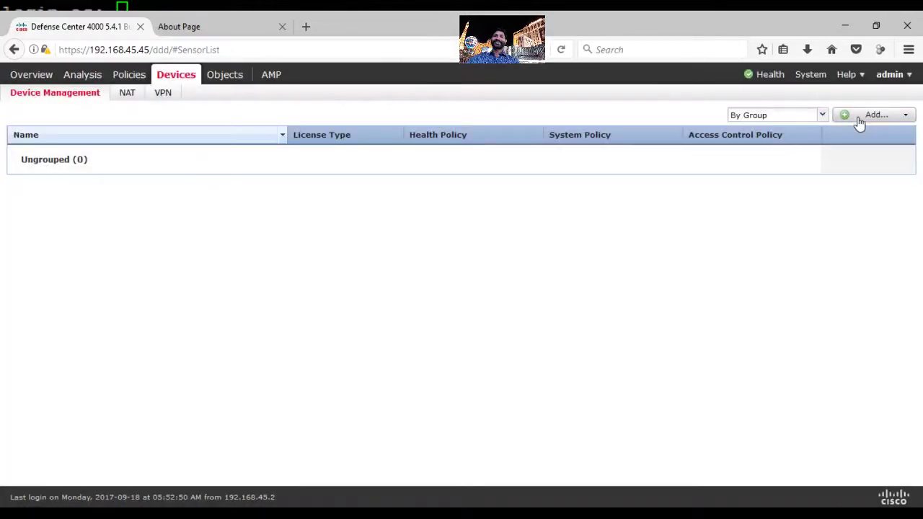
{"action": "left_click", "coordinate": [859, 115]}
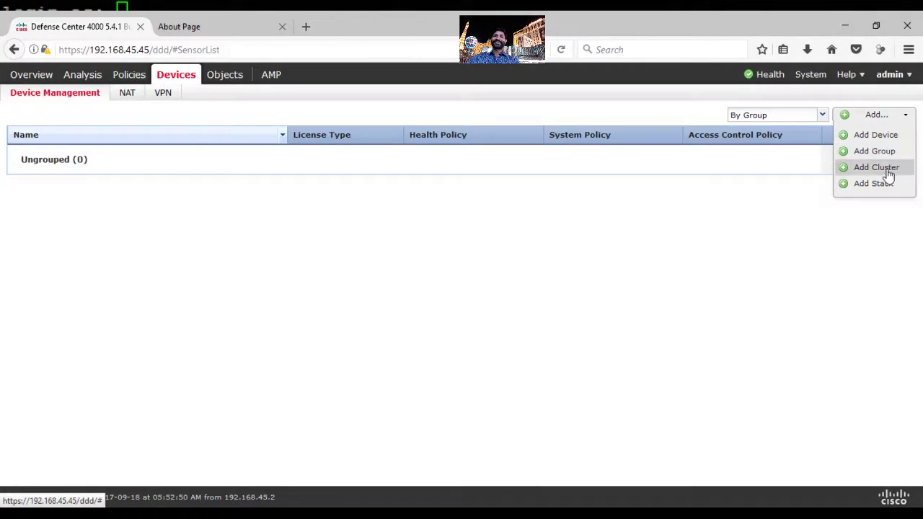
{"action": "left_click", "coordinate": [883, 135]}
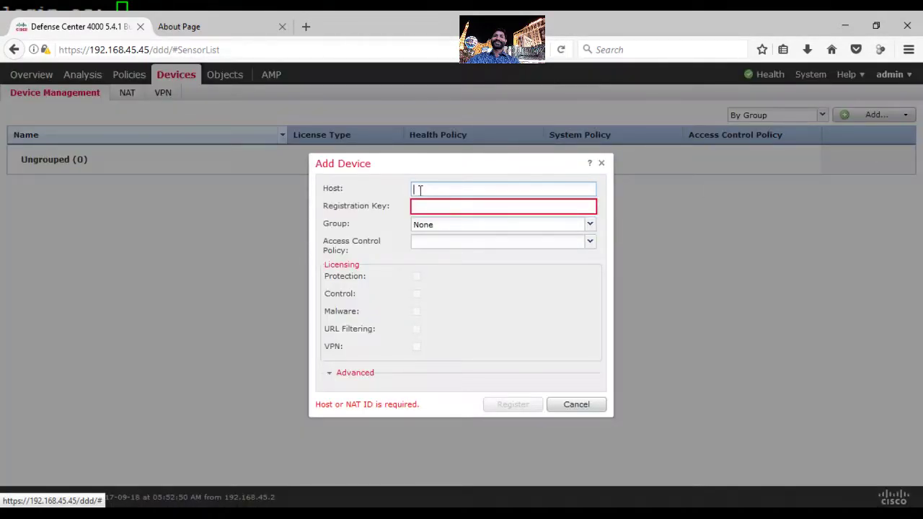
{"action": "left_click", "coordinate": [452, 208]}
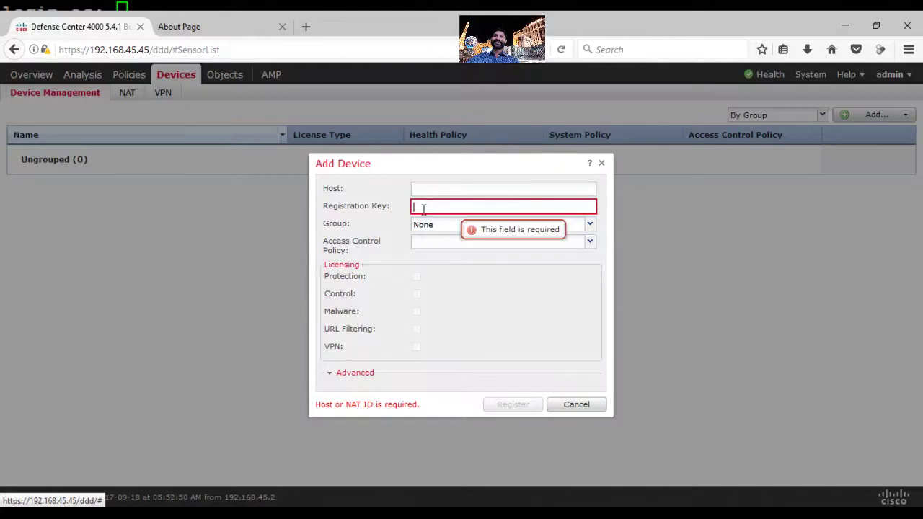
{"action": "left_click", "coordinate": [425, 227]}
{"action": "left_click", "coordinate": [424, 234]}
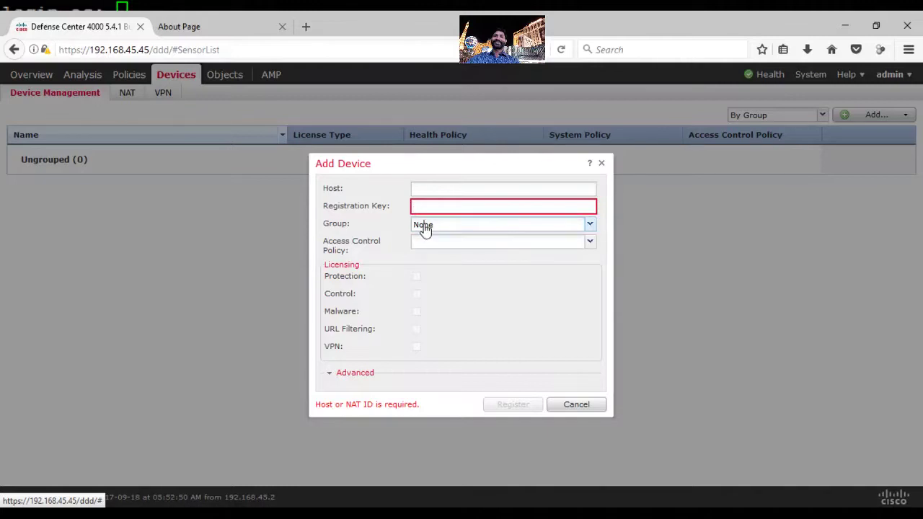
{"action": "left_click", "coordinate": [438, 246]}
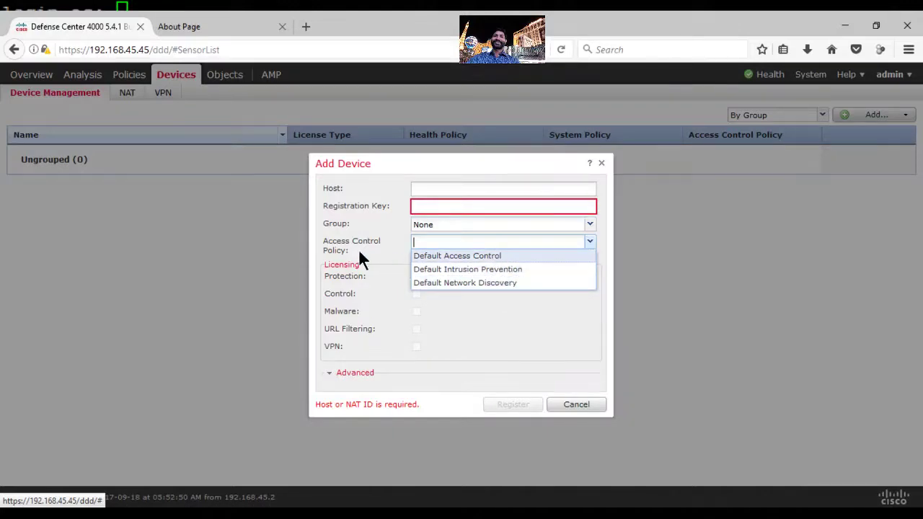
{"action": "left_click", "coordinate": [513, 334]}
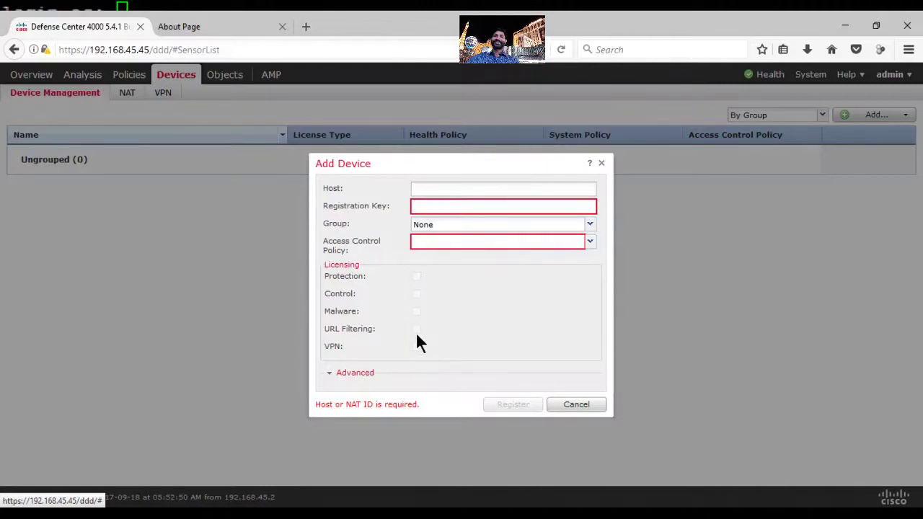
{"action": "left_click", "coordinate": [333, 374]}
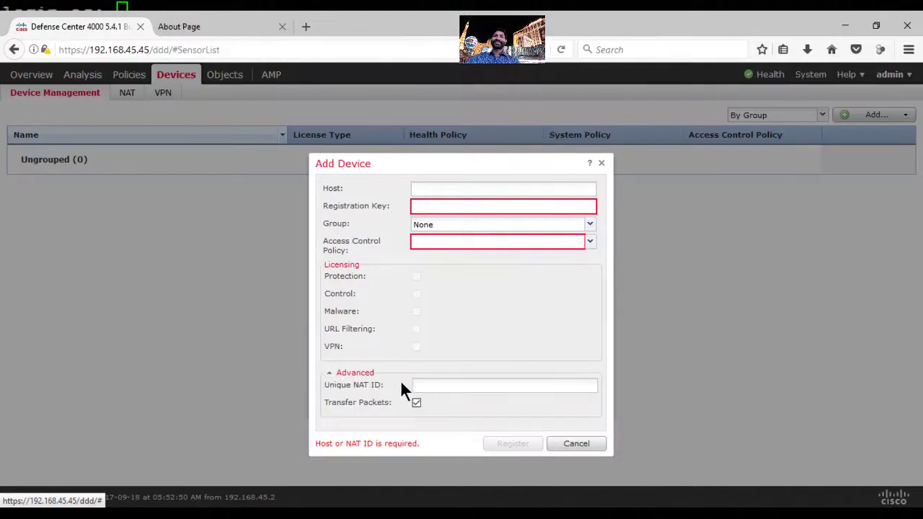
{"action": "left_click", "coordinate": [448, 386]}
{"action": "left_click_drag", "start_coordinate": [346, 442], "coordinate": [315, 443]}
{"action": "left_click", "coordinate": [434, 438]}
{"action": "left_click", "coordinate": [576, 443]}
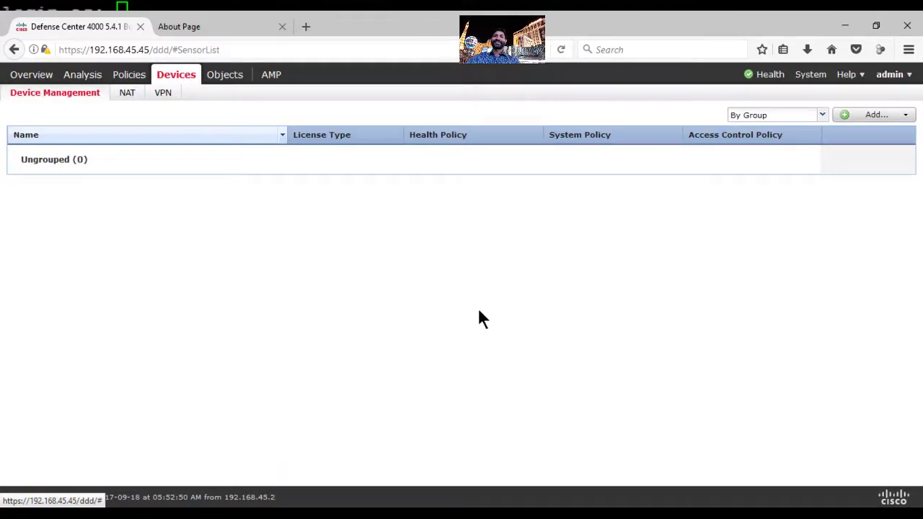
Step: Check the NAT policy list, then view the network objects listing Private Networks
{"action": "left_click", "coordinate": [127, 92]}
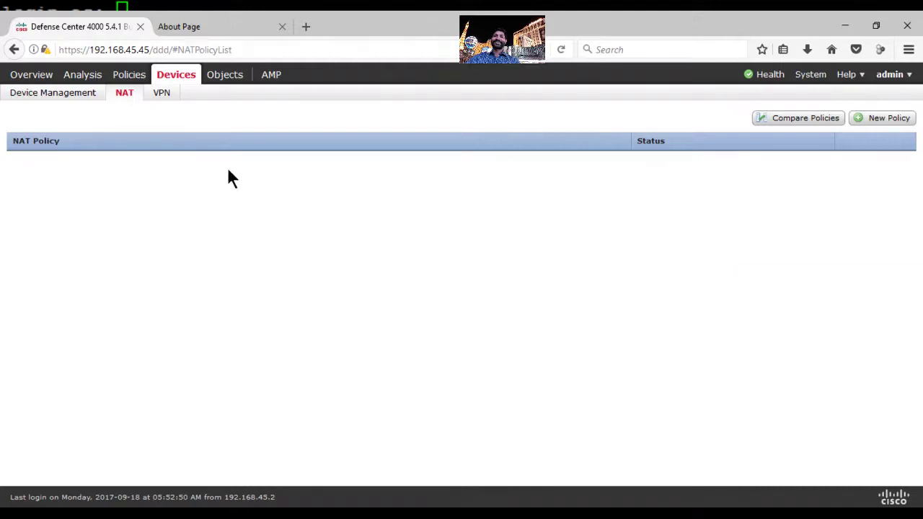
{"action": "left_click", "coordinate": [226, 75]}
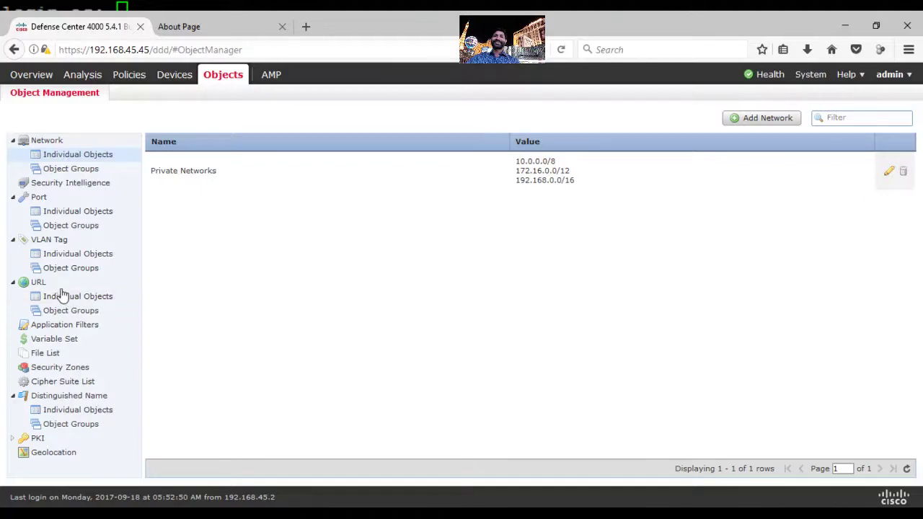
Step: Browse URL objects, URL groups, Security Zones and Geolocation, and expand the PKI category
{"action": "left_click", "coordinate": [70, 298]}
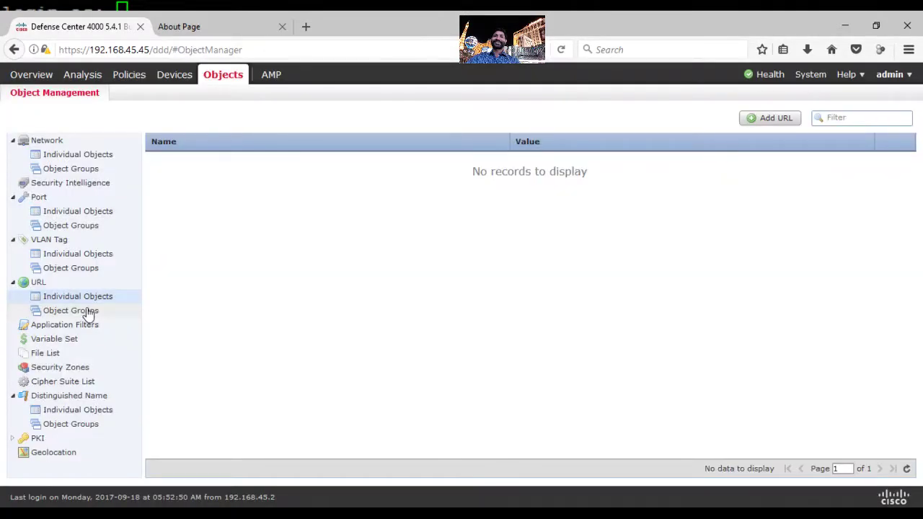
{"action": "left_click", "coordinate": [86, 310]}
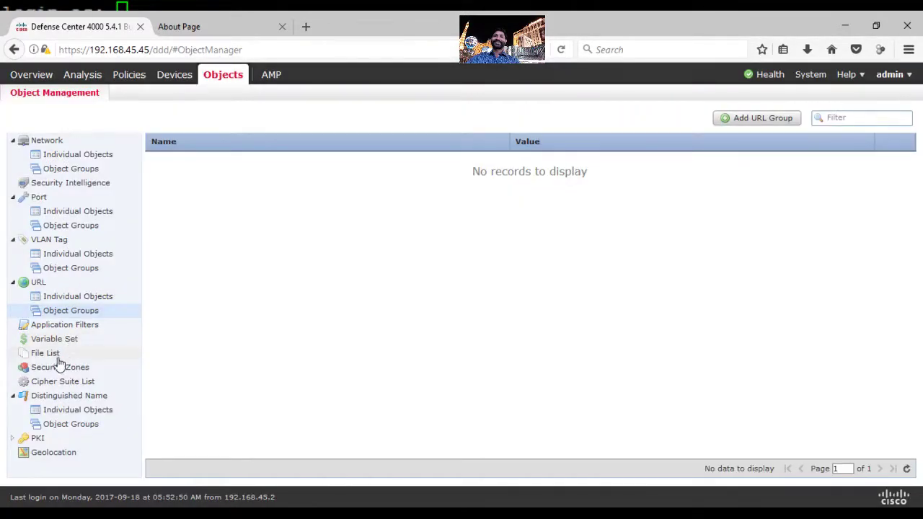
{"action": "left_click", "coordinate": [59, 366]}
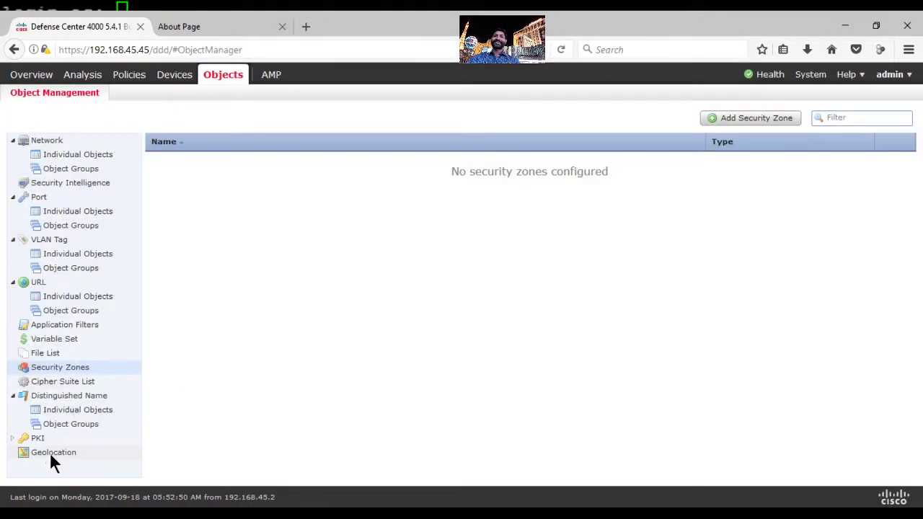
{"action": "left_click", "coordinate": [52, 452]}
{"action": "left_click", "coordinate": [23, 441]}
{"action": "scroll", "coordinate": [80, 433], "scroll_direction": "down", "scroll_amount": 3}
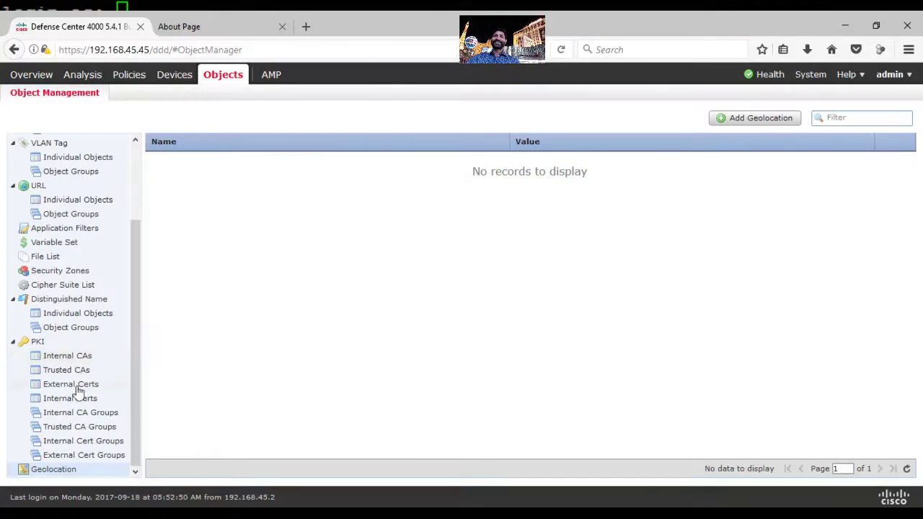
Step: View Internal CAs, Variable Sets and File Lists, then AMP management with the US Cloud connection
{"action": "left_click", "coordinate": [68, 360]}
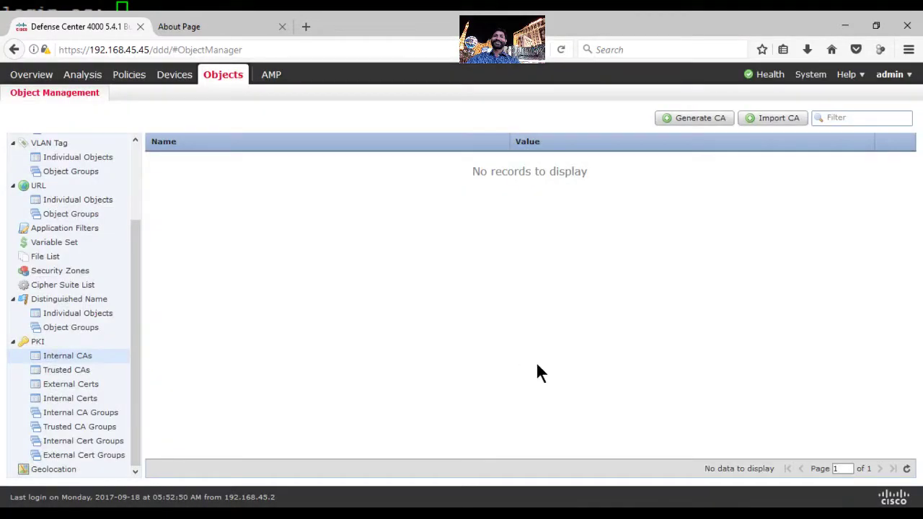
{"action": "left_click", "coordinate": [51, 243]}
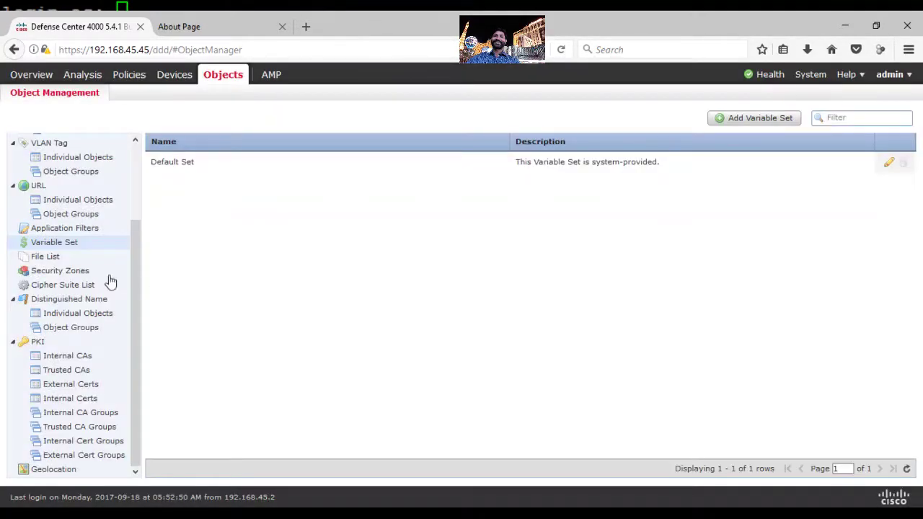
{"action": "left_click", "coordinate": [43, 258]}
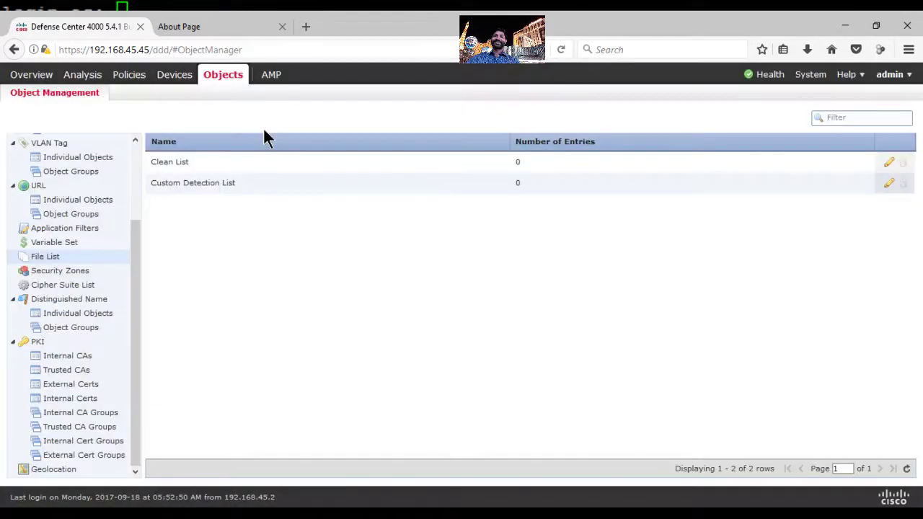
{"action": "left_click", "coordinate": [269, 74]}
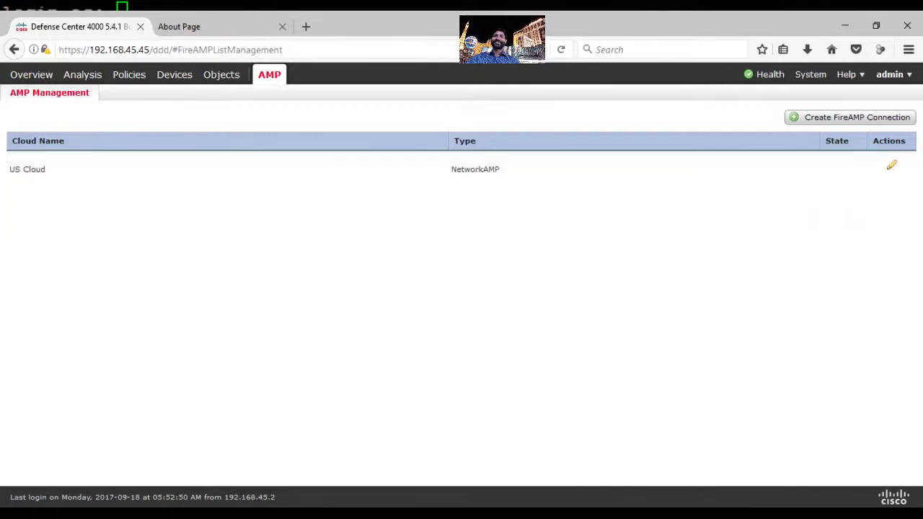
Step: Open the US Cloud NetworkAMP connection settings, cancel without saving, and return to Objects
{"action": "left_click", "coordinate": [894, 169]}
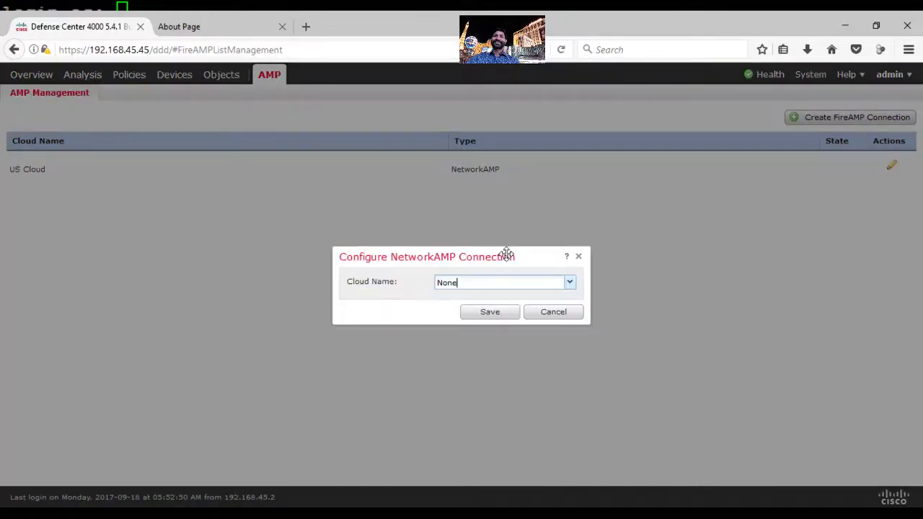
{"action": "left_click", "coordinate": [552, 313]}
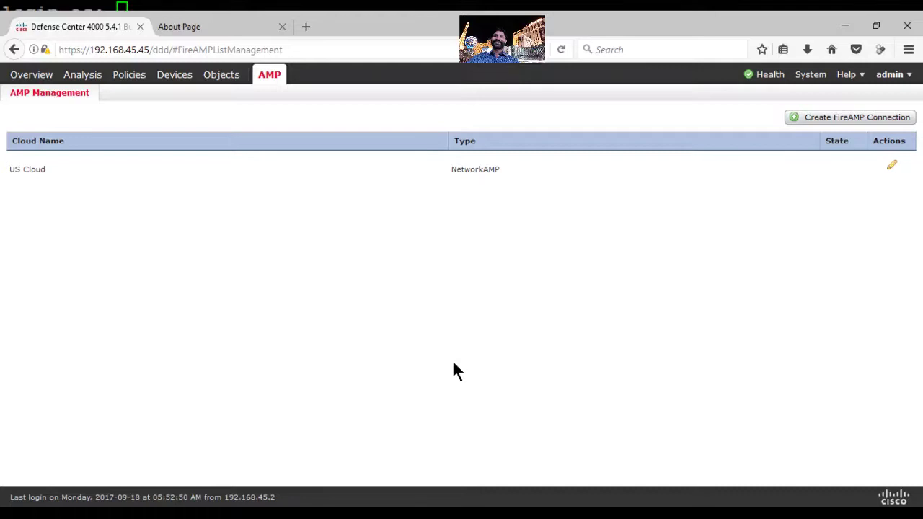
{"action": "left_click", "coordinate": [221, 80]}
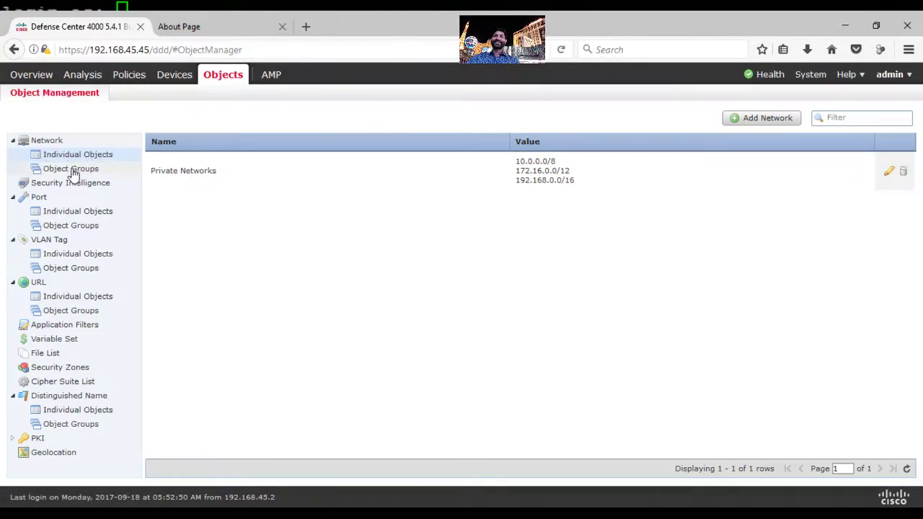
Step: Show network object groups, then Security Intelligence with Global Blacklist, Global Whitelist and Intelligence Feed
{"action": "left_click", "coordinate": [72, 171]}
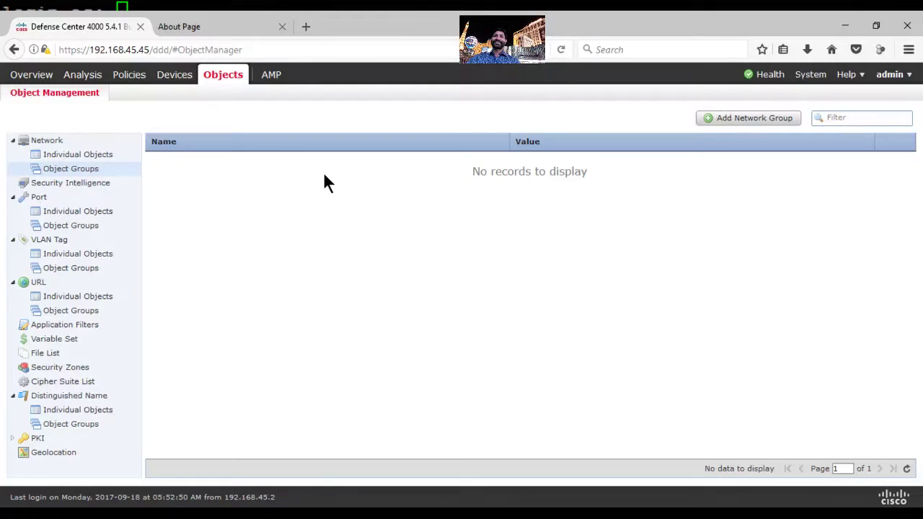
{"action": "left_click", "coordinate": [88, 185]}
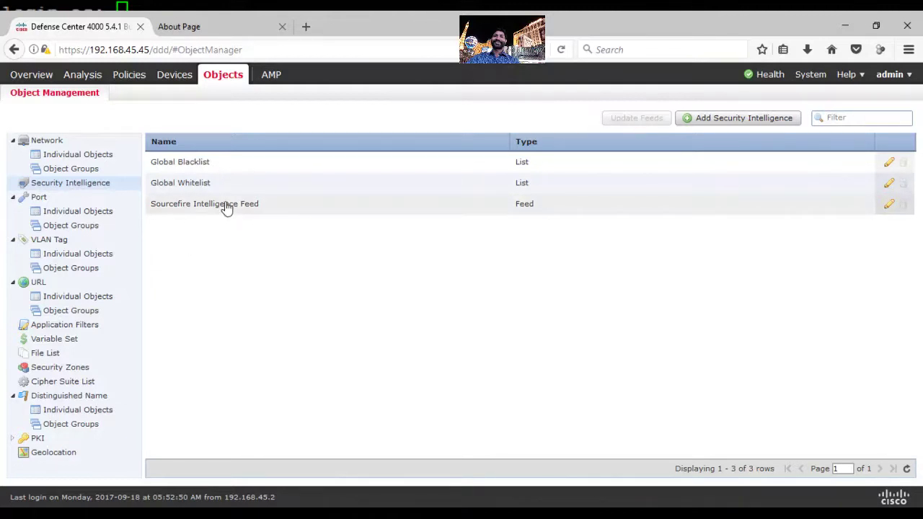
Step: Review the 29 individual port objects across both pages of the list
{"action": "double_click", "coordinate": [37, 198]}
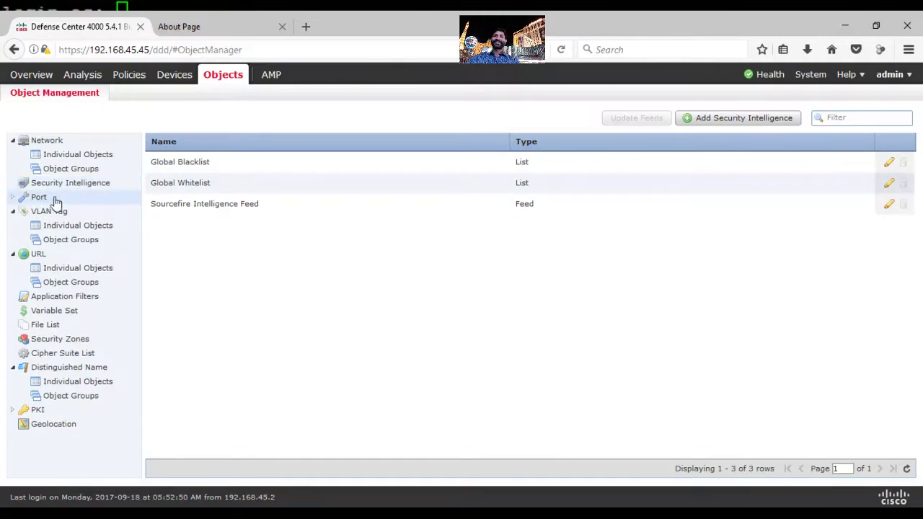
{"action": "double_click", "coordinate": [42, 199]}
{"action": "left_click", "coordinate": [64, 210]}
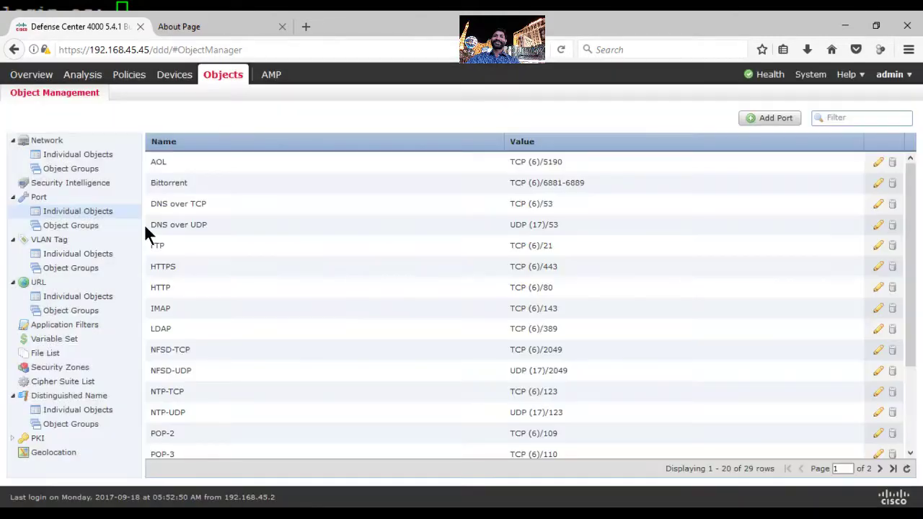
{"action": "scroll", "coordinate": [431, 245], "scroll_direction": "down", "scroll_amount": 3}
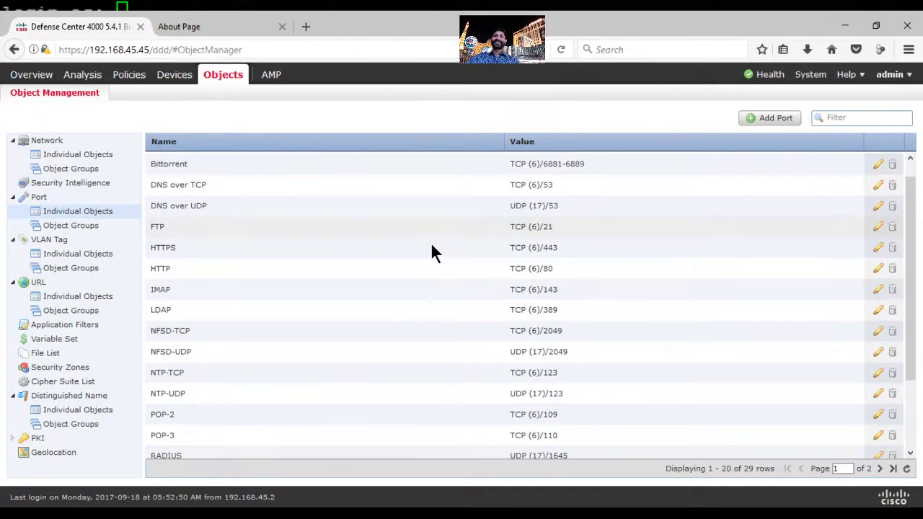
{"action": "scroll", "coordinate": [430, 252], "scroll_direction": "down", "scroll_amount": 1}
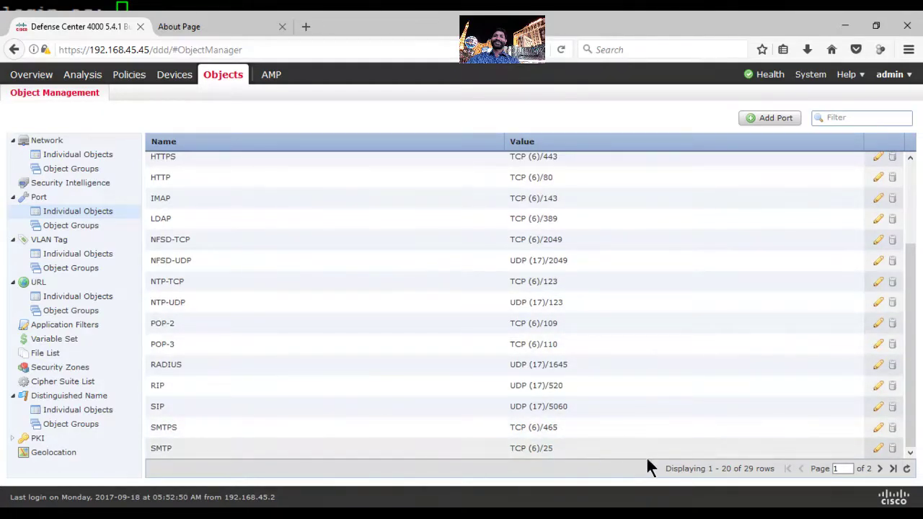
{"action": "left_click", "coordinate": [879, 469]}
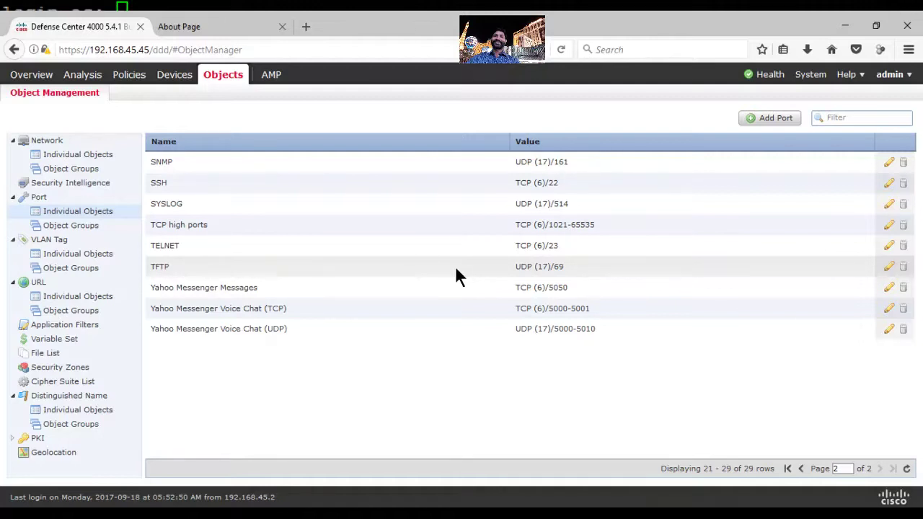
Step: Start a new port object, discard it, and show the empty port object groups
{"action": "left_click", "coordinate": [771, 119]}
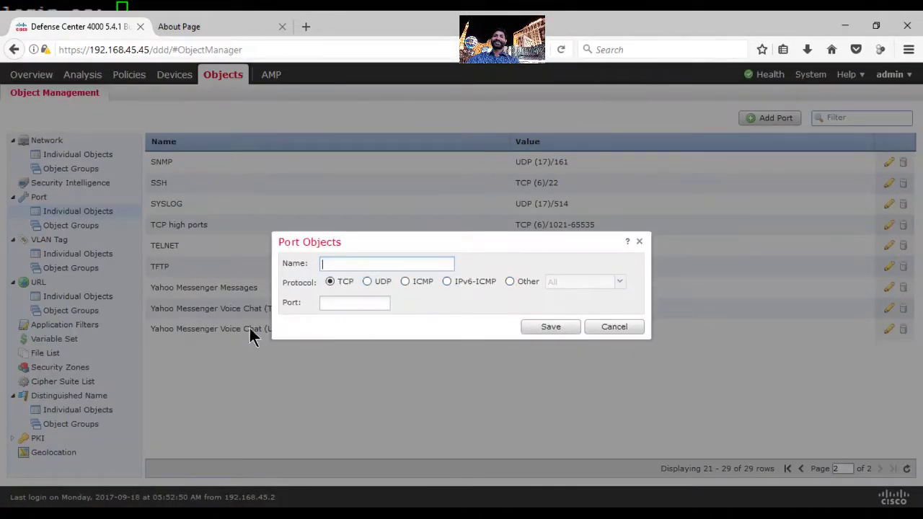
{"action": "left_click", "coordinate": [613, 326]}
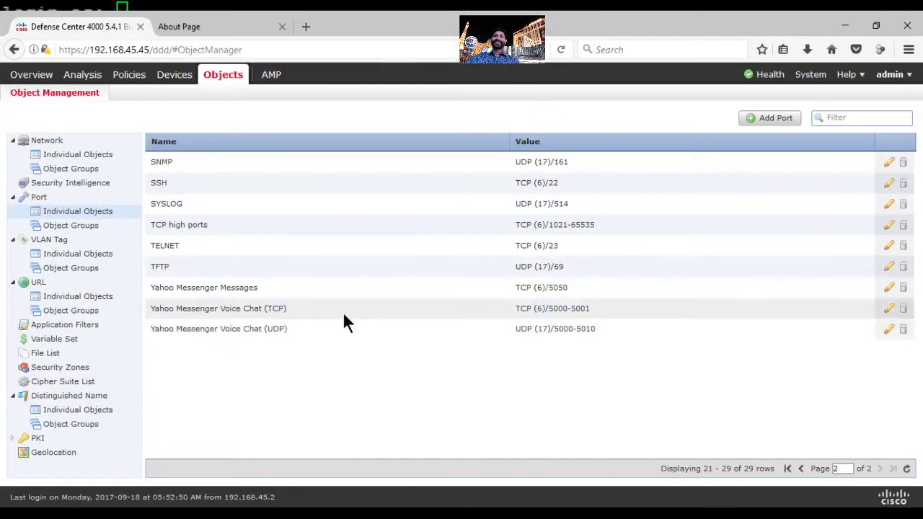
{"action": "left_click", "coordinate": [82, 226]}
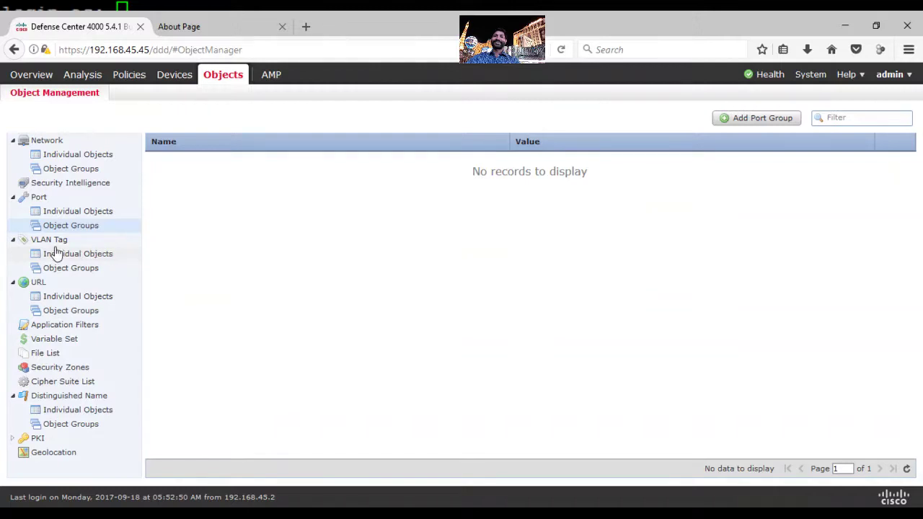
Step: Check the empty VLAN tag objects, cancel a new VLAN tag, and view VLAN groups
{"action": "left_click", "coordinate": [63, 254]}
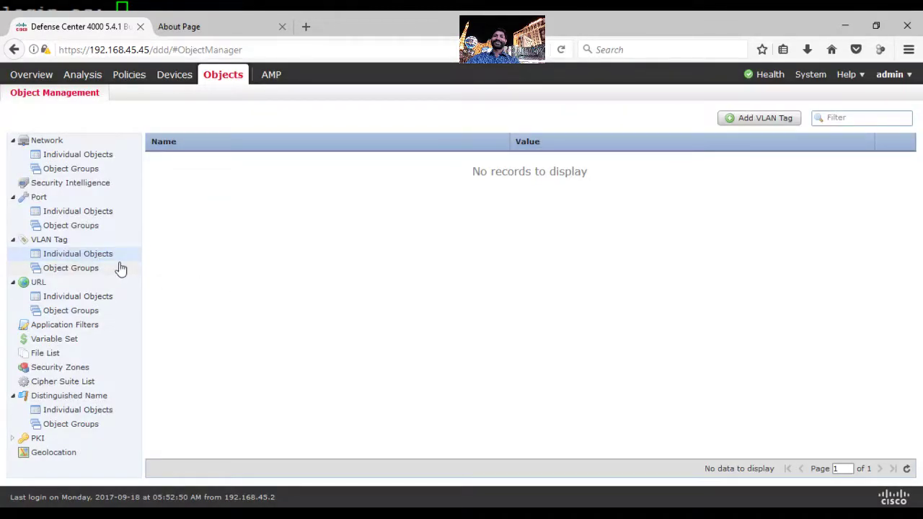
{"action": "left_click", "coordinate": [764, 118]}
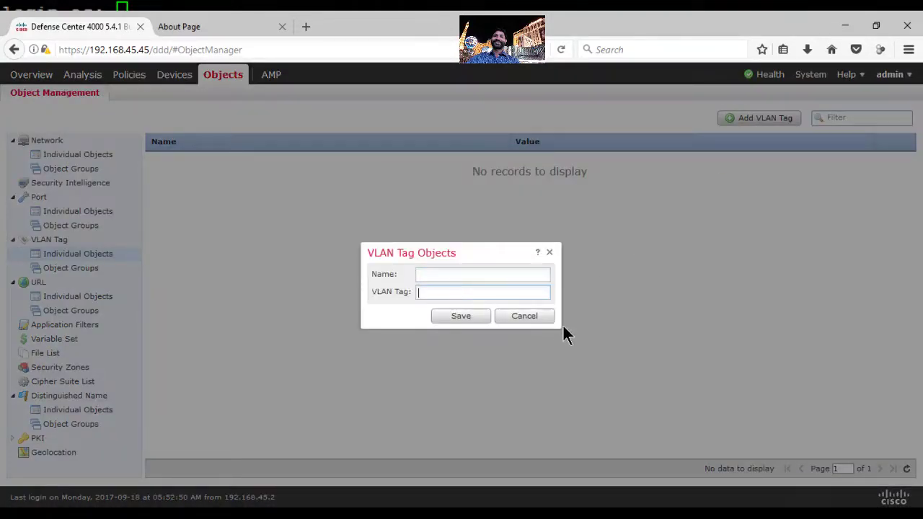
{"action": "left_click", "coordinate": [537, 321]}
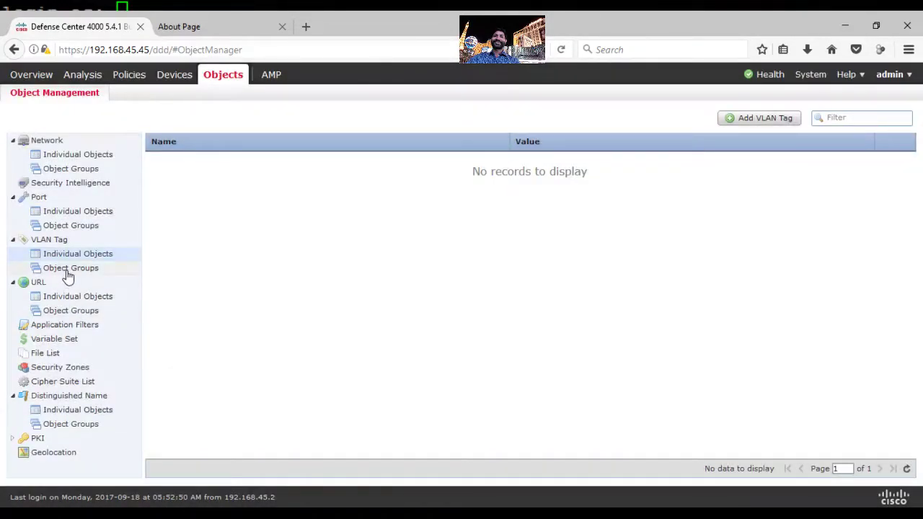
{"action": "left_click", "coordinate": [65, 268]}
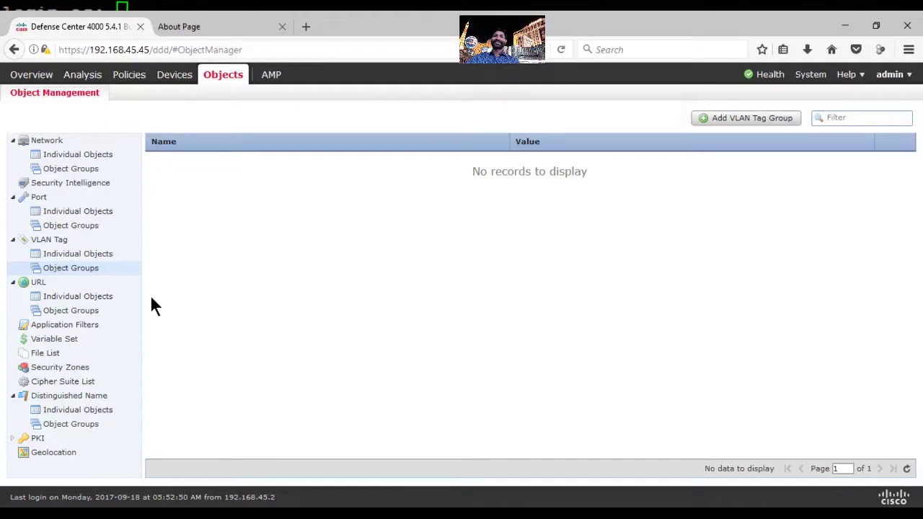
Step: Check the empty URL objects and URL groups, then show Application Filters
{"action": "left_click", "coordinate": [82, 297]}
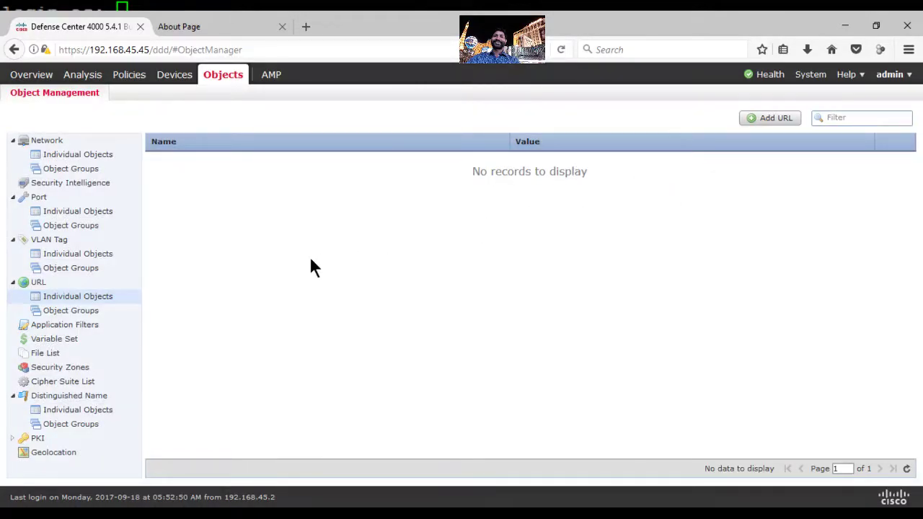
{"action": "left_click", "coordinate": [103, 312]}
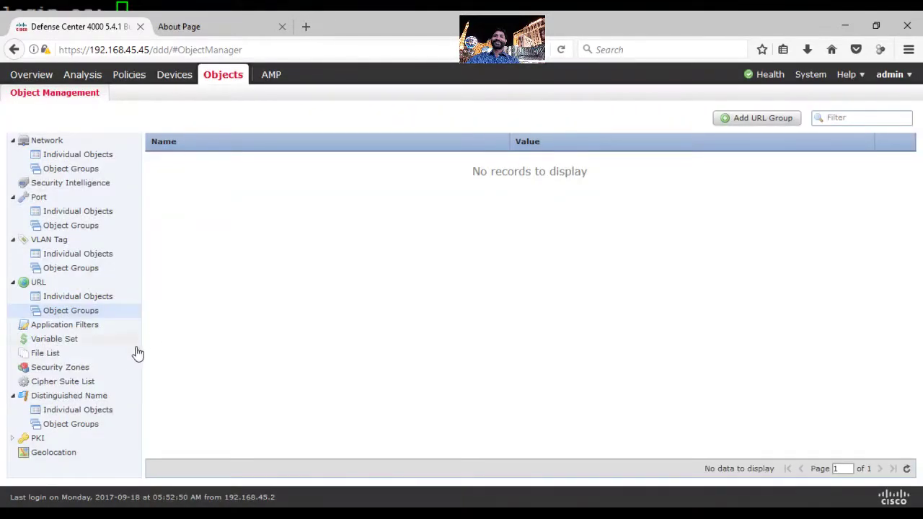
{"action": "left_click", "coordinate": [62, 325]}
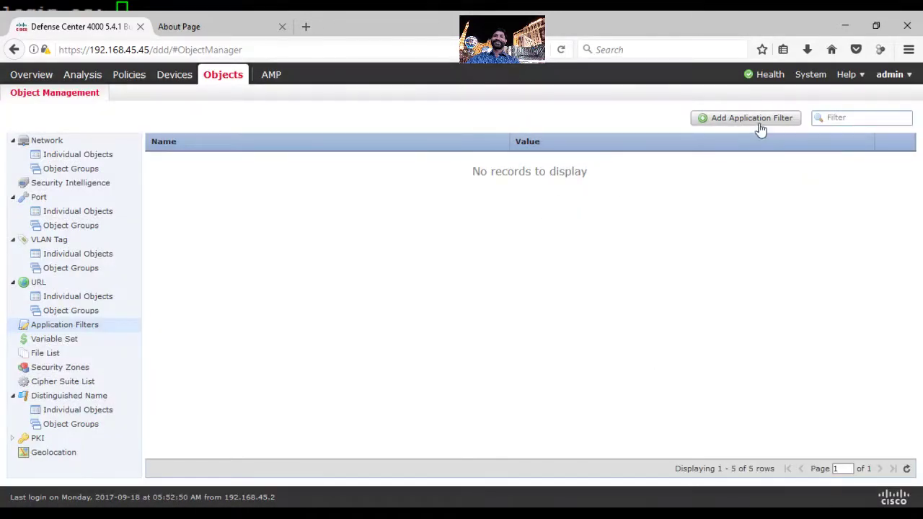
Step: Browse a new Application Filter's lists, cancel it, and show the Variable Set Default Set
{"action": "left_click", "coordinate": [756, 123]}
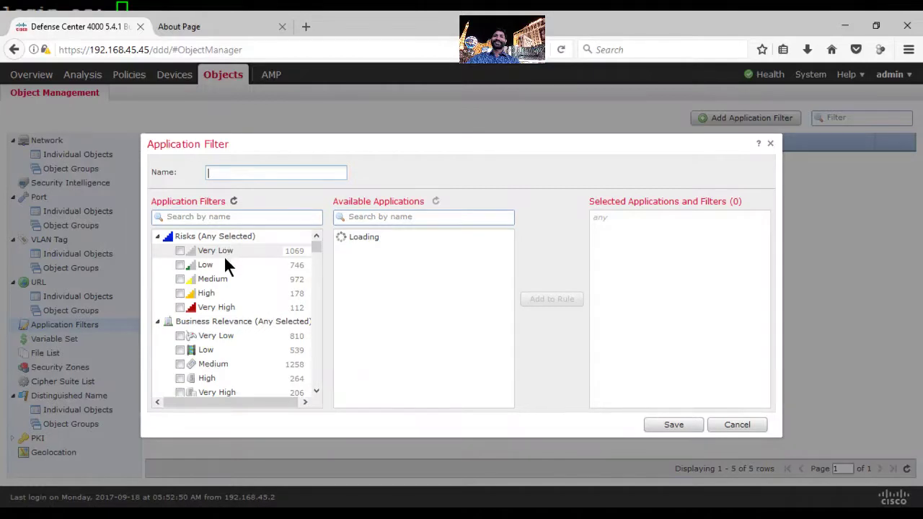
{"action": "scroll", "coordinate": [239, 317], "scroll_direction": "down", "scroll_amount": 3}
{"action": "scroll", "coordinate": [410, 328], "scroll_direction": "down", "scroll_amount": 8}
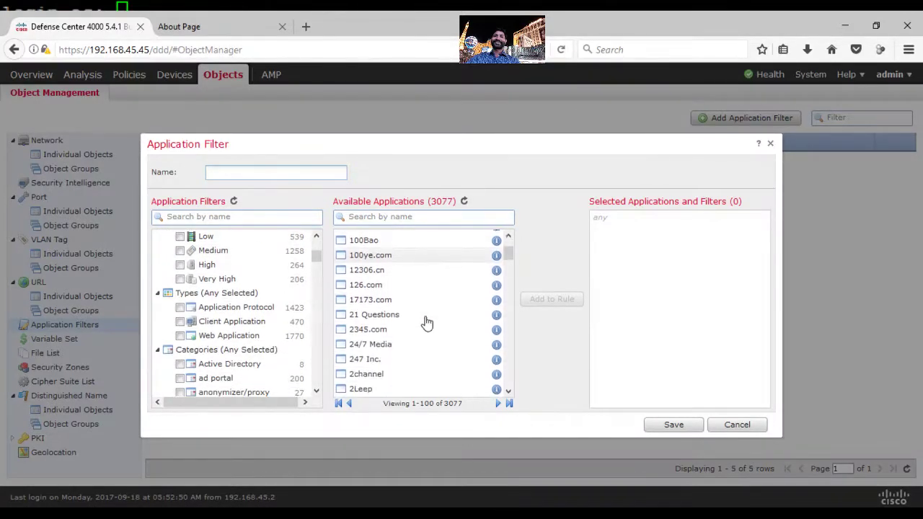
{"action": "scroll", "coordinate": [427, 323], "scroll_direction": "down", "scroll_amount": 2}
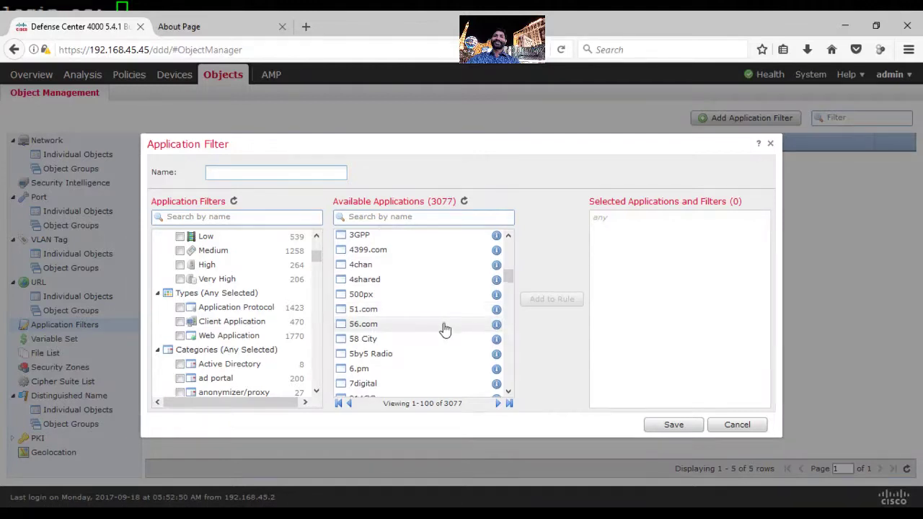
{"action": "scroll", "coordinate": [441, 327], "scroll_direction": "down", "scroll_amount": 1}
{"action": "scroll", "coordinate": [285, 333], "scroll_direction": "down", "scroll_amount": 2}
{"action": "scroll", "coordinate": [258, 337], "scroll_direction": "down", "scroll_amount": 2}
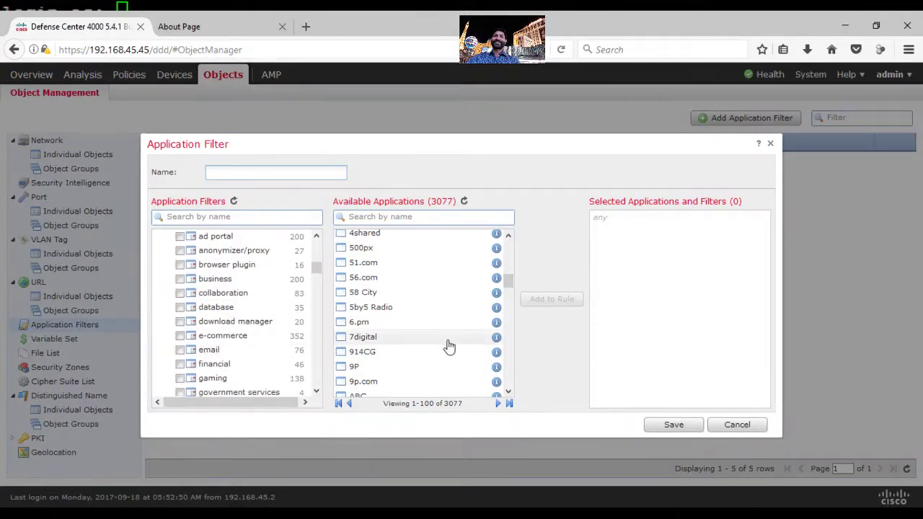
{"action": "scroll", "coordinate": [408, 318], "scroll_direction": "down", "scroll_amount": 3}
{"action": "scroll", "coordinate": [406, 315], "scroll_direction": "down", "scroll_amount": 3}
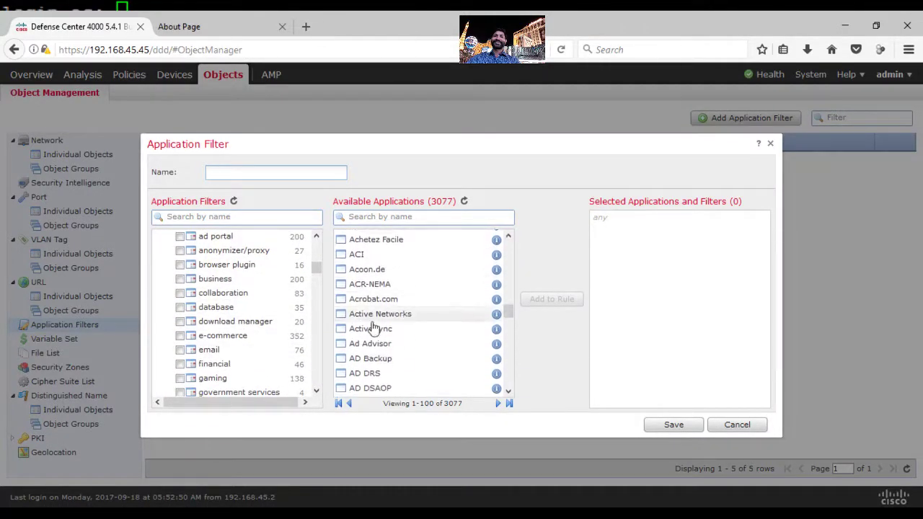
{"action": "scroll", "coordinate": [264, 325], "scroll_direction": "down", "scroll_amount": 3}
{"action": "scroll", "coordinate": [319, 284], "scroll_direction": "down", "scroll_amount": 2}
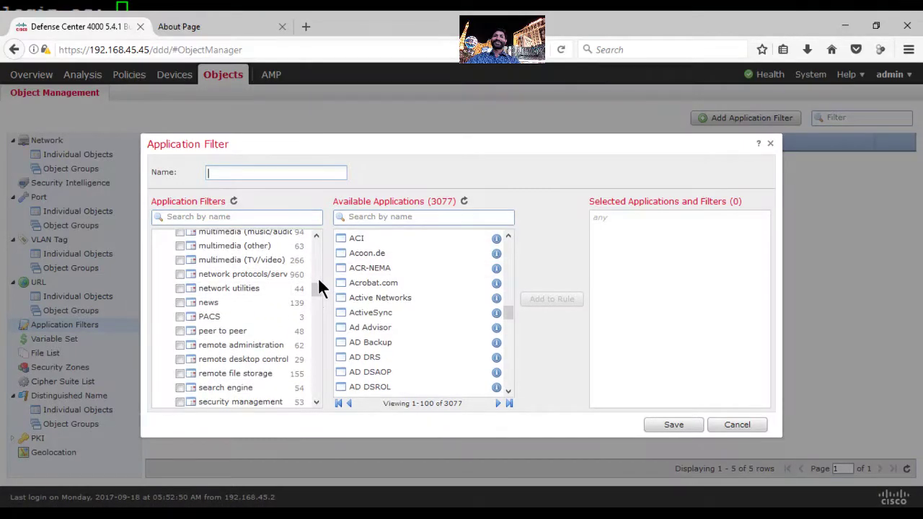
{"action": "scroll", "coordinate": [317, 310], "scroll_direction": "up", "scroll_amount": 4}
{"action": "left_click_drag", "start_coordinate": [319, 281], "coordinate": [318, 389]}
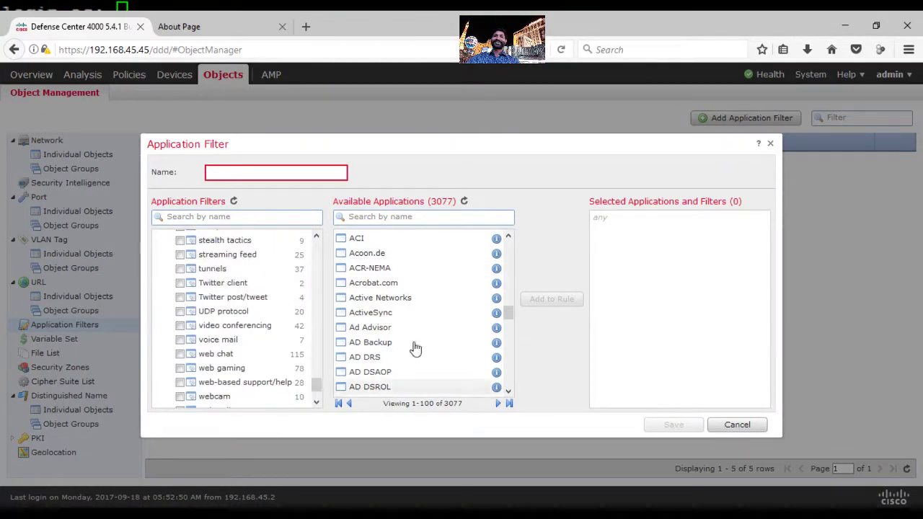
{"action": "left_click_drag", "start_coordinate": [510, 310], "coordinate": [509, 394]}
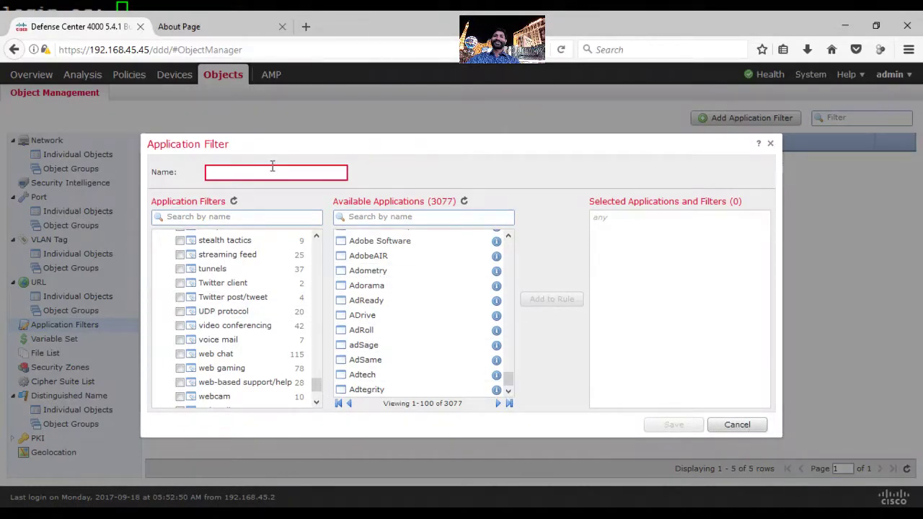
{"action": "left_click", "coordinate": [735, 425]}
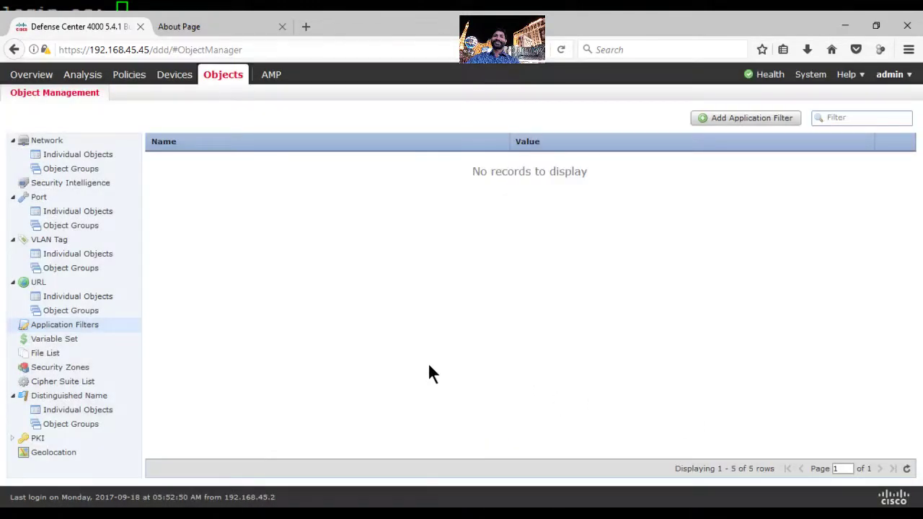
{"action": "left_click", "coordinate": [59, 340]}
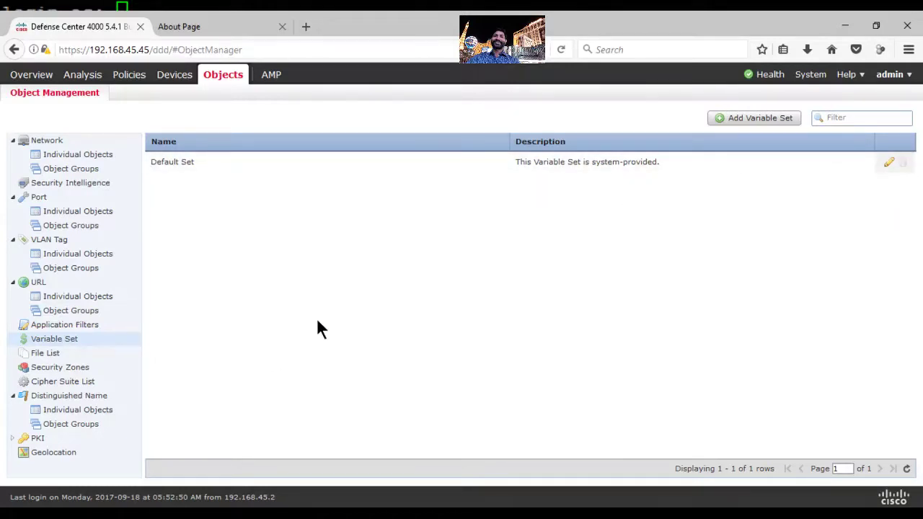
Step: Preview a new variable set's default variables, cancel it, and show the File List objects
{"action": "left_click", "coordinate": [746, 120]}
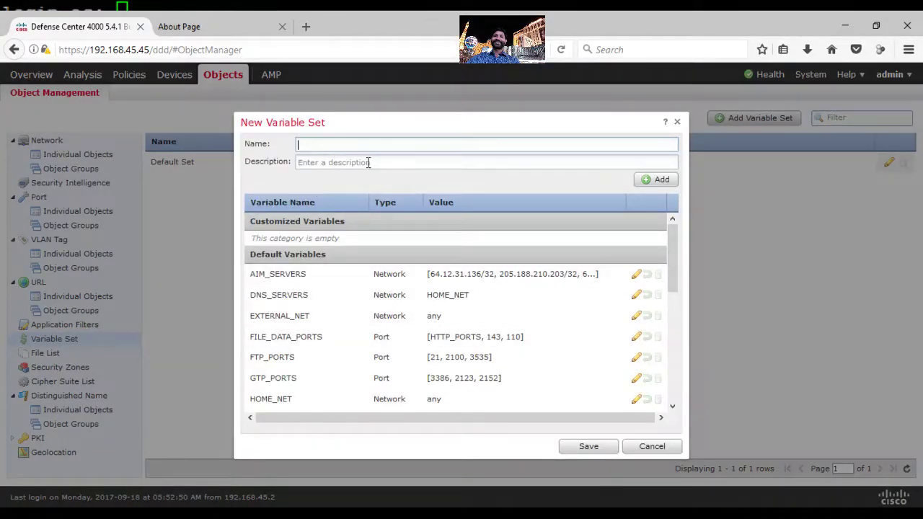
{"action": "scroll", "coordinate": [371, 377], "scroll_direction": "down", "scroll_amount": 3}
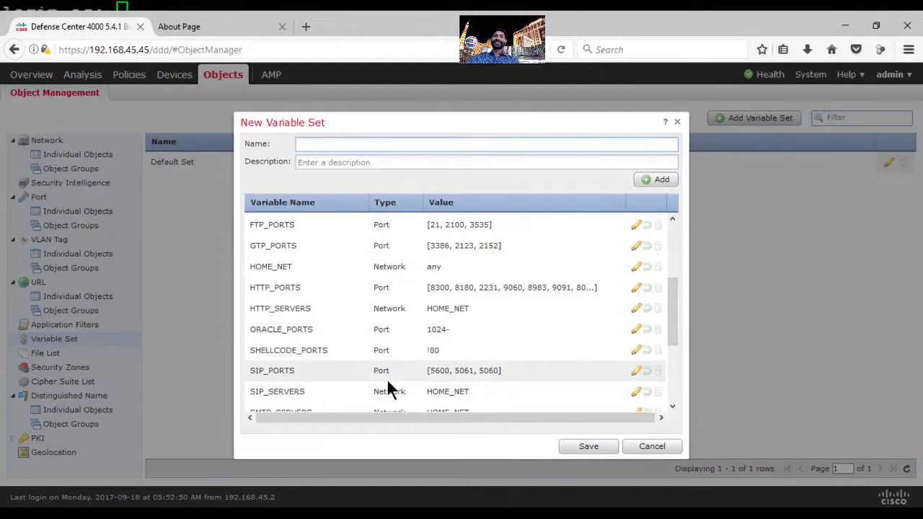
{"action": "scroll", "coordinate": [387, 381], "scroll_direction": "down", "scroll_amount": 4}
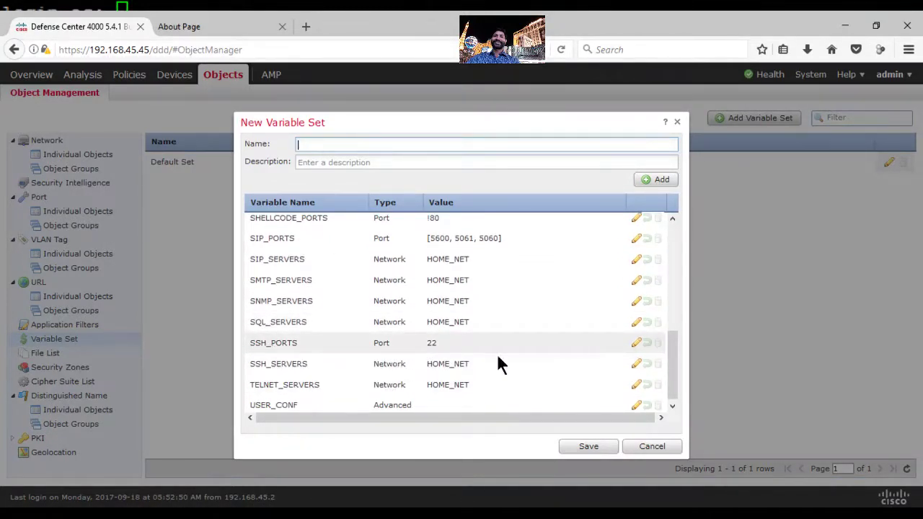
{"action": "left_click", "coordinate": [650, 447]}
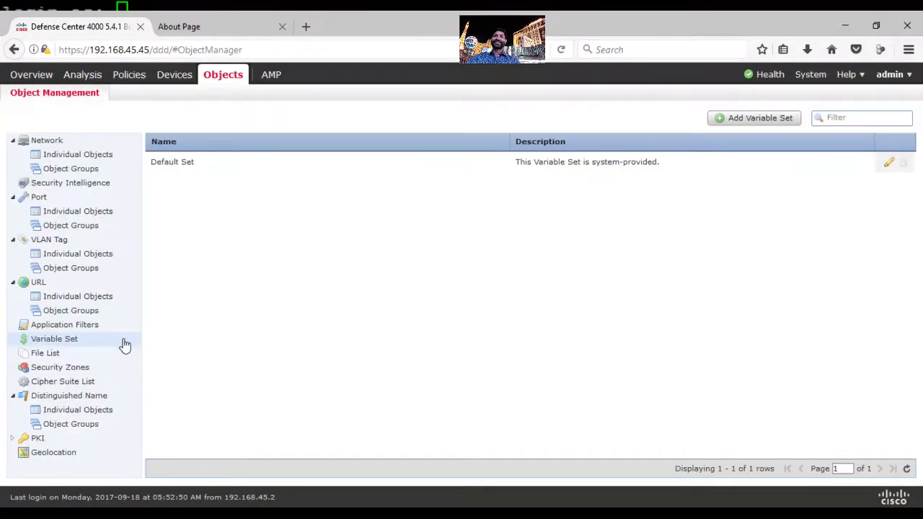
{"action": "left_click", "coordinate": [49, 354]}
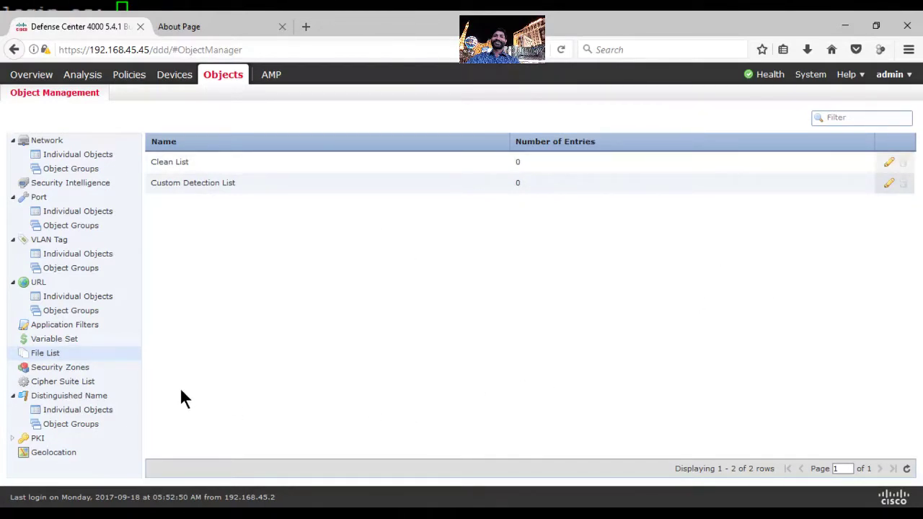
Step: Start a new security zone, try the Switched zone type, then cancel without saving
{"action": "left_click", "coordinate": [69, 368]}
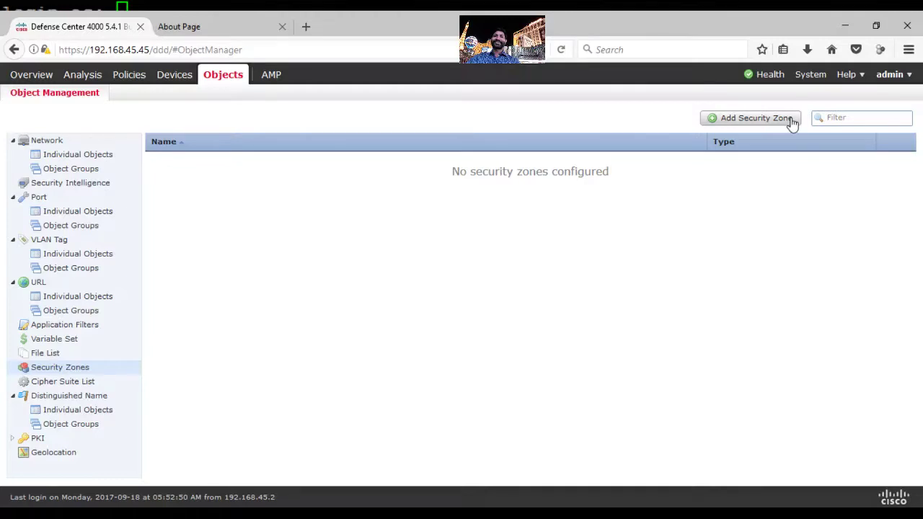
{"action": "left_click", "coordinate": [791, 122]}
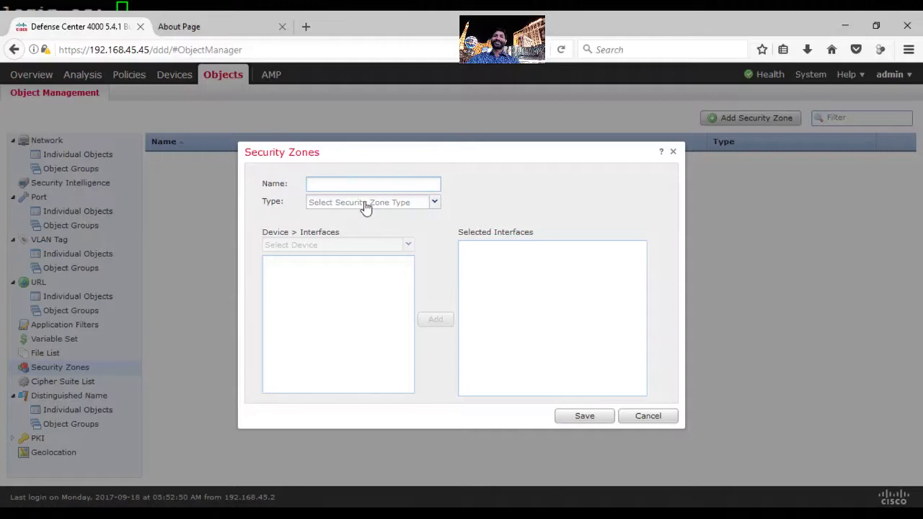
{"action": "left_click", "coordinate": [366, 205]}
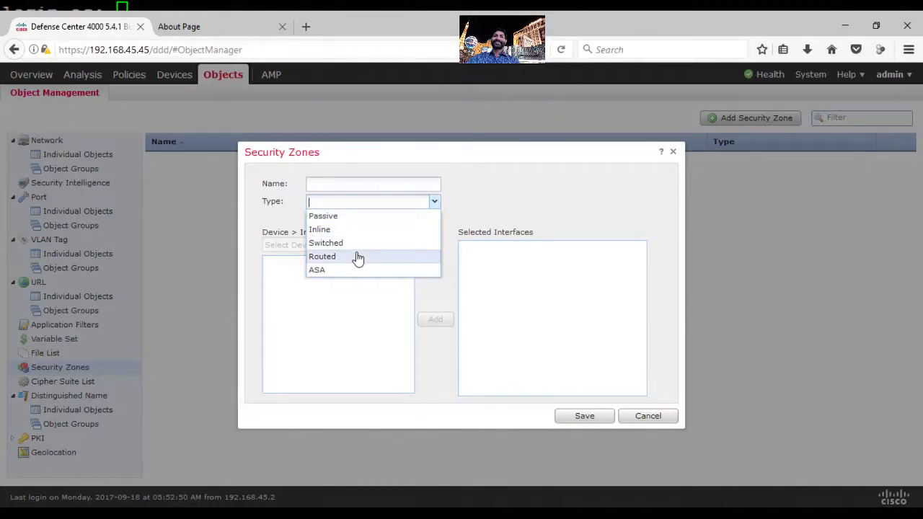
{"action": "left_click", "coordinate": [382, 185]}
{"action": "left_click", "coordinate": [379, 204]}
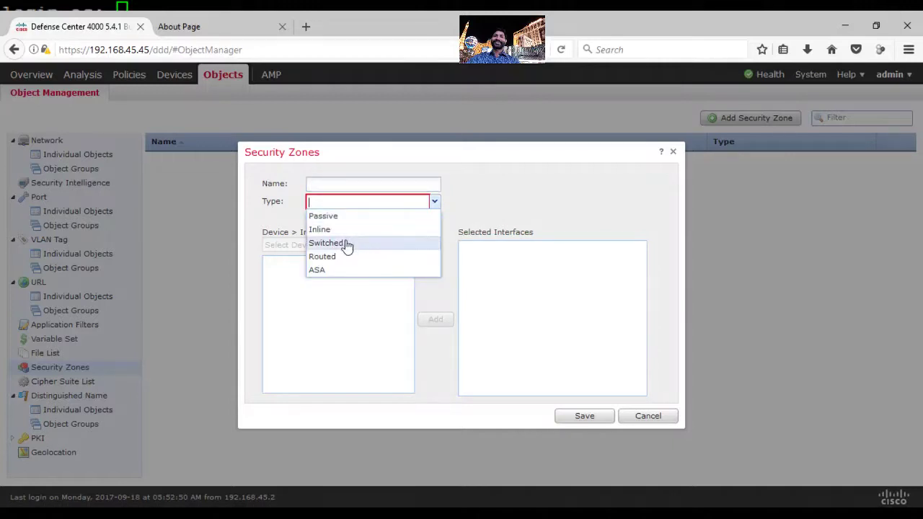
{"action": "left_click", "coordinate": [345, 245]}
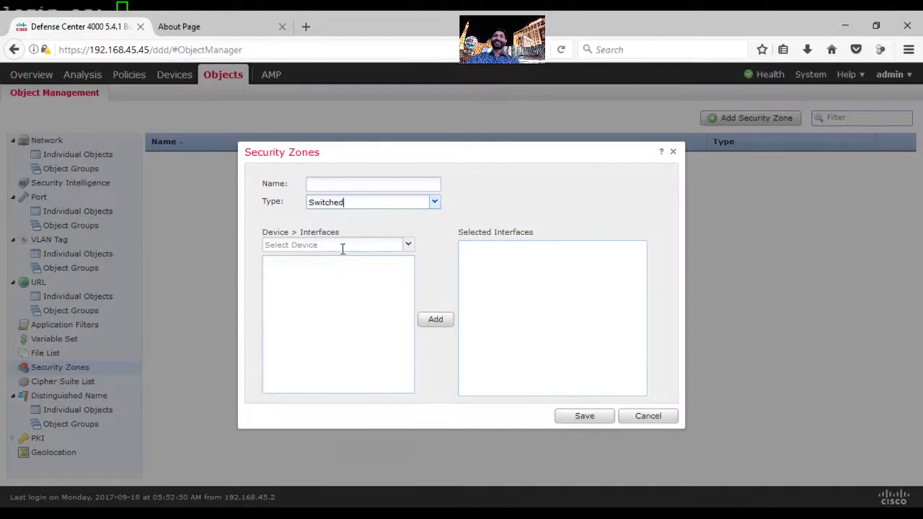
{"action": "left_click", "coordinate": [344, 245]}
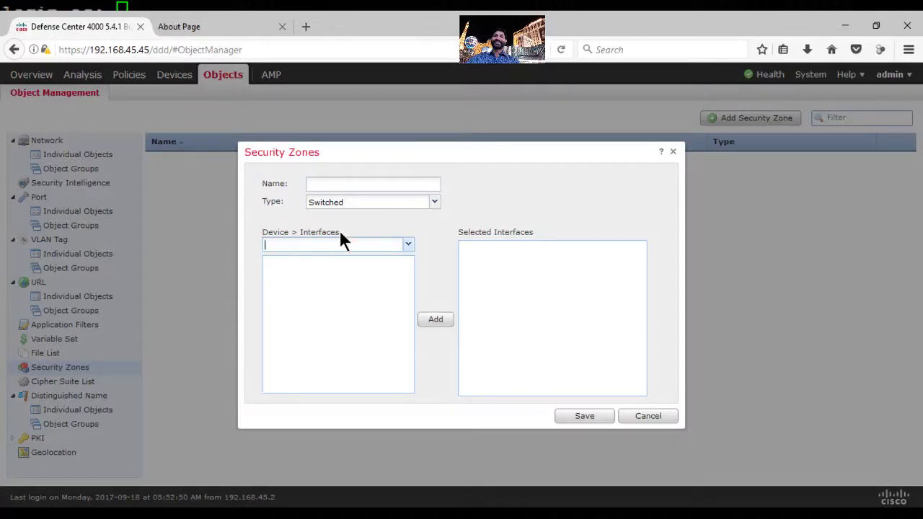
{"action": "left_click", "coordinate": [330, 310]}
{"action": "left_click", "coordinate": [352, 206]}
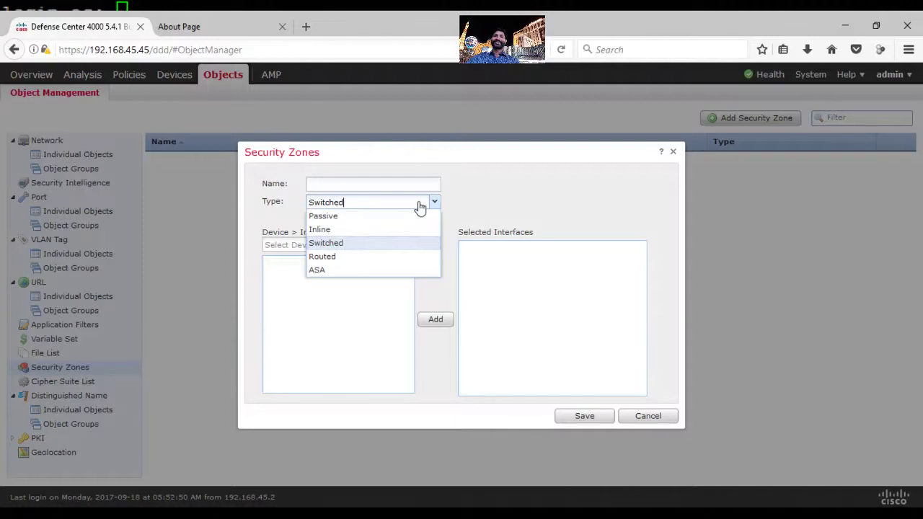
{"action": "left_click", "coordinate": [662, 417]}
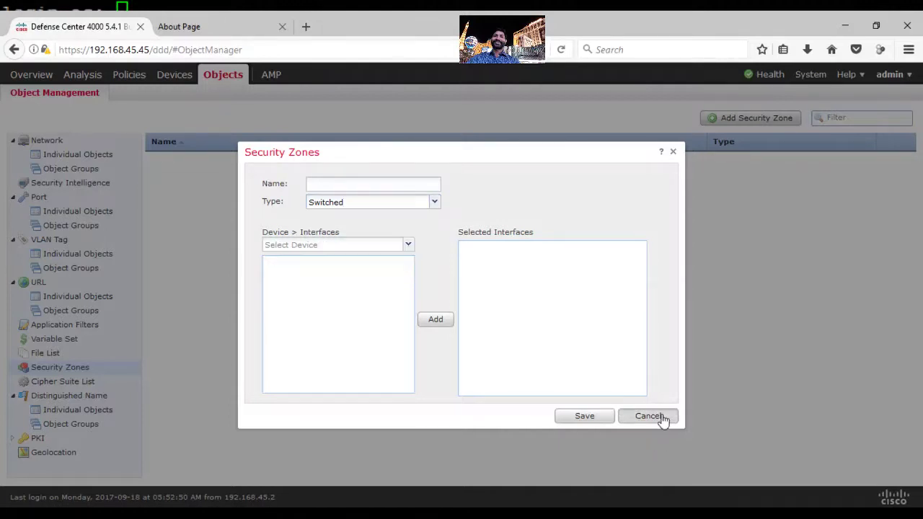
{"action": "left_click", "coordinate": [662, 416]}
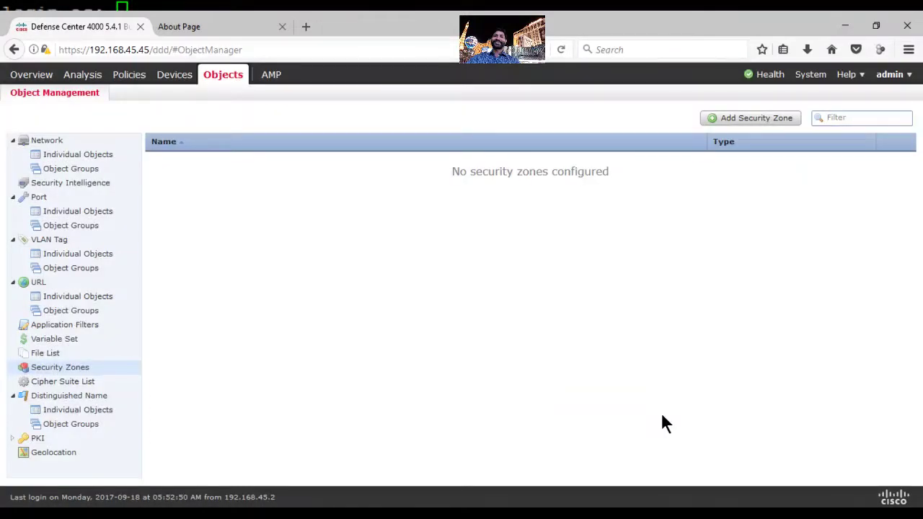
Step: Browse the available ciphers in a new Cipher Suite List, then cancel it
{"action": "left_click", "coordinate": [67, 381]}
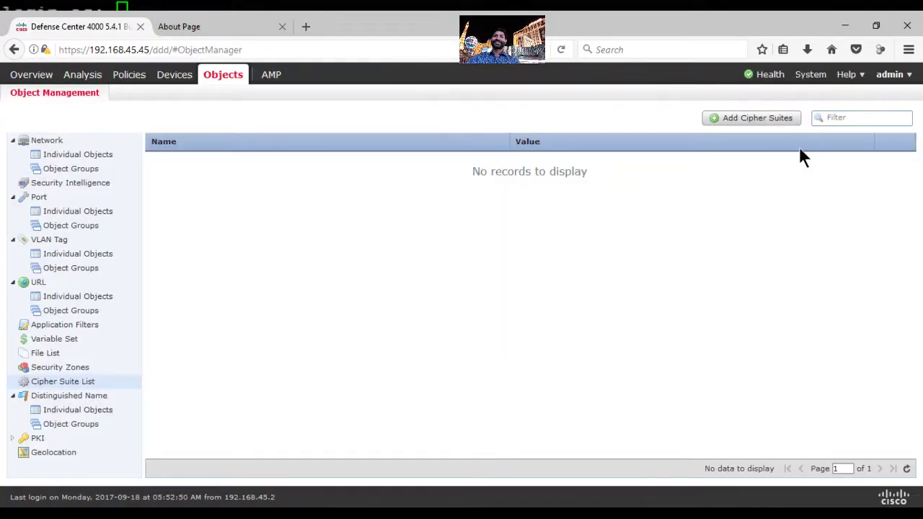
{"action": "left_click", "coordinate": [760, 118]}
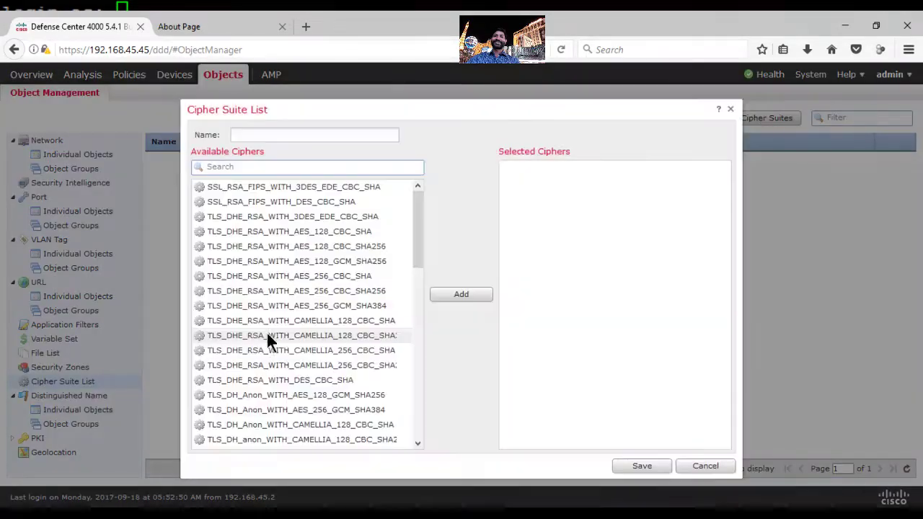
{"action": "mouse_move", "coordinate": [412, 225]}
{"action": "left_mouse_down"}
{"action": "mouse_move", "coordinate": [399, 424]}
{"action": "mouse_move", "coordinate": [410, 231]}
{"action": "left_mouse_up"}
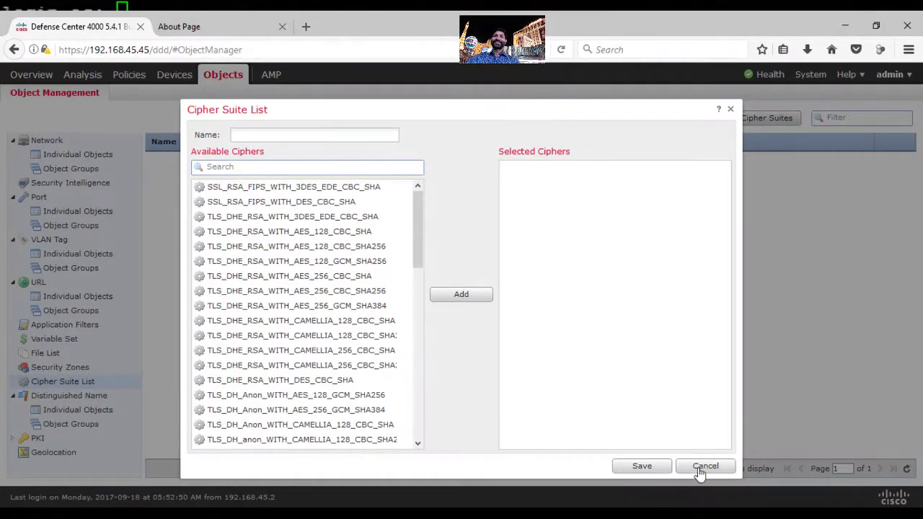
{"action": "left_click", "coordinate": [701, 467]}
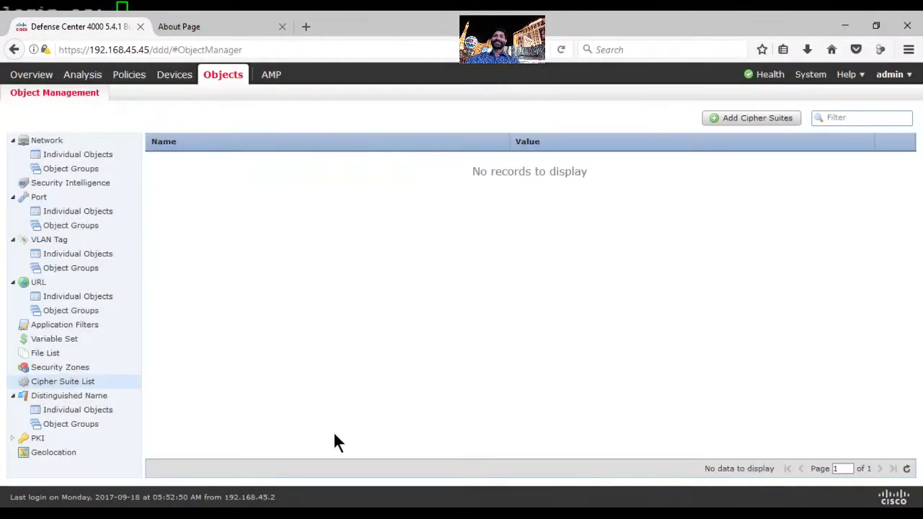
Step: Browse the Distinguished Name objects and PKI internal CAs, trusted CAs, external and internal certificates
{"action": "left_click", "coordinate": [69, 410]}
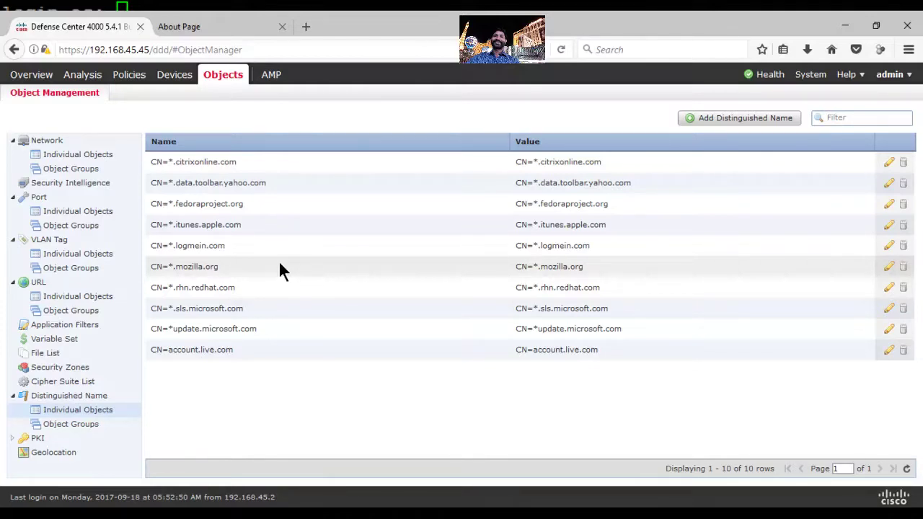
{"action": "left_click", "coordinate": [71, 424]}
{"action": "left_click", "coordinate": [14, 439]}
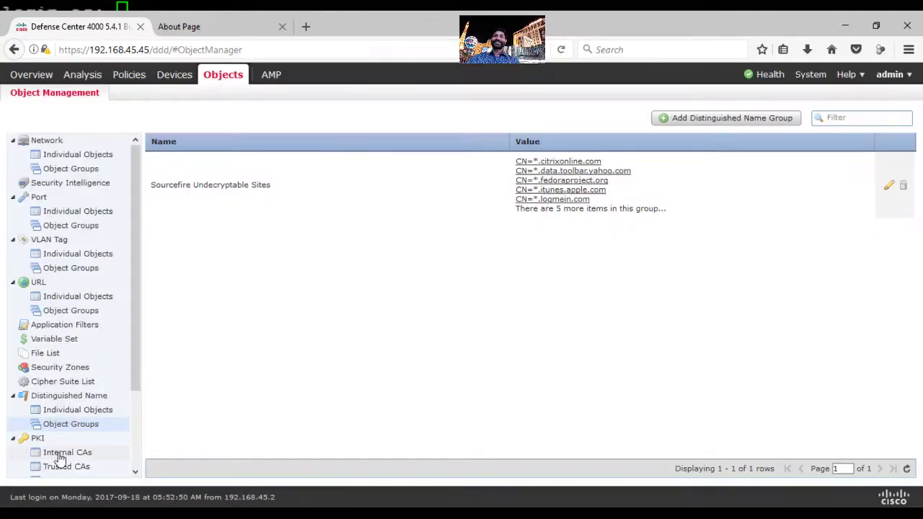
{"action": "left_click", "coordinate": [58, 455]}
{"action": "scroll", "coordinate": [83, 418], "scroll_direction": "down", "scroll_amount": 3}
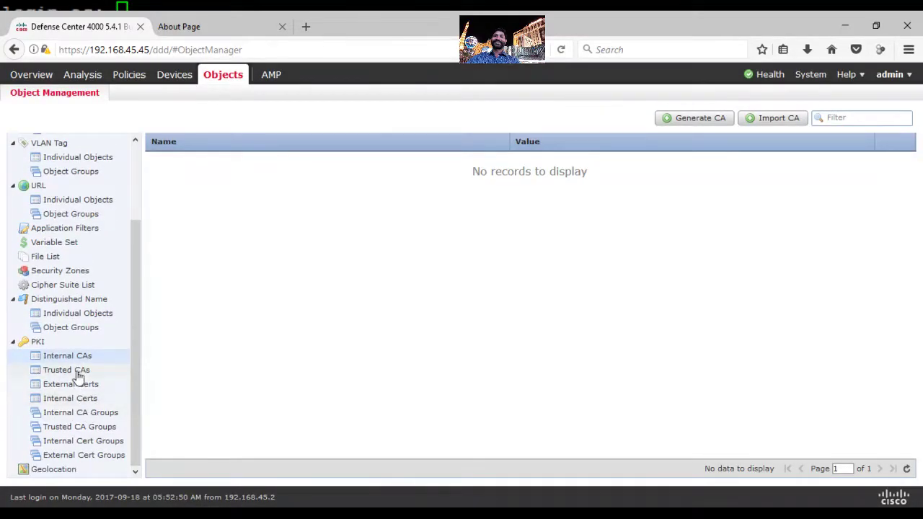
{"action": "left_click", "coordinate": [77, 372]}
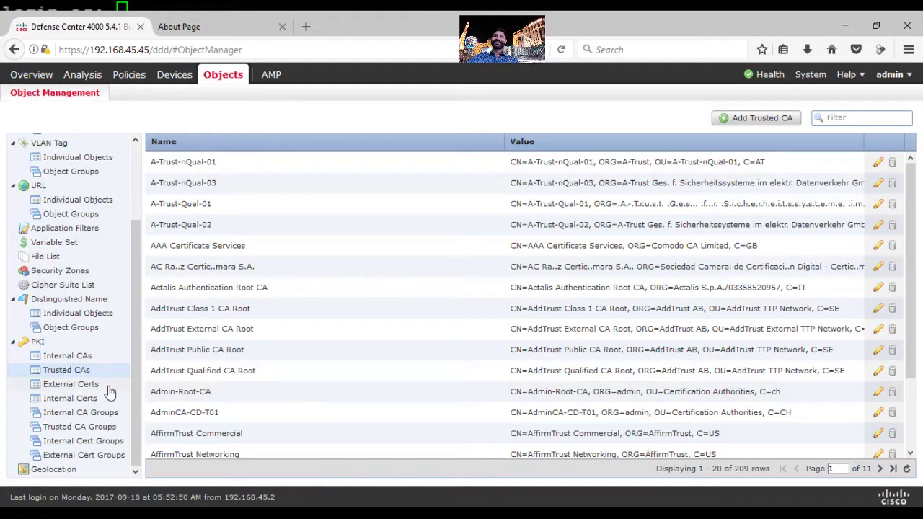
{"action": "scroll", "coordinate": [438, 341], "scroll_direction": "down", "scroll_amount": 3}
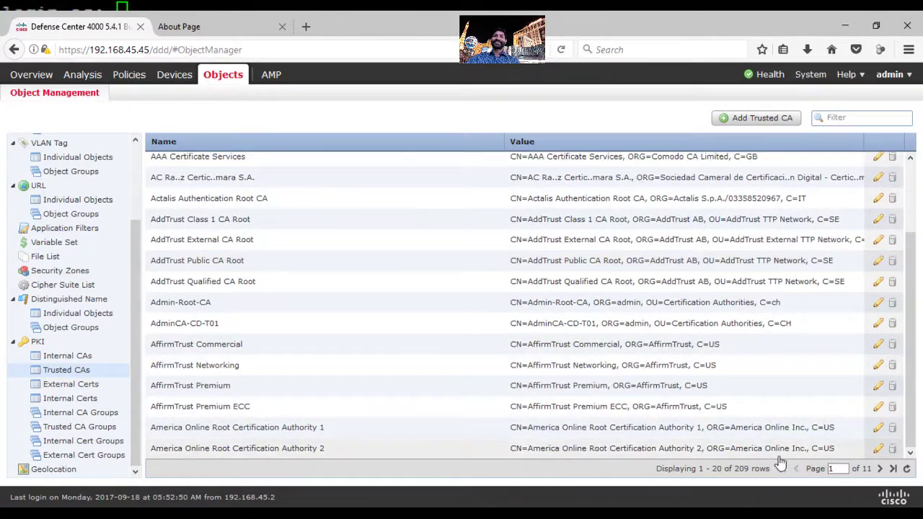
{"action": "left_click", "coordinate": [72, 385]}
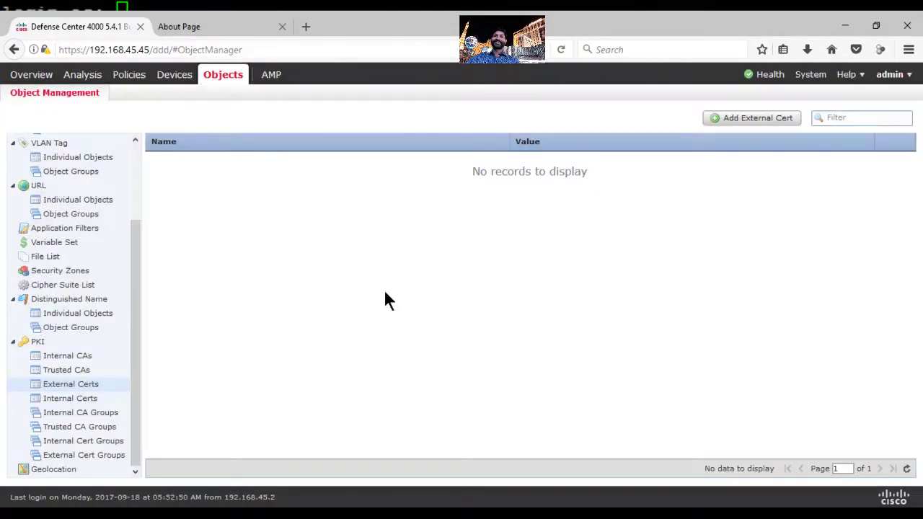
{"action": "left_click", "coordinate": [115, 398]}
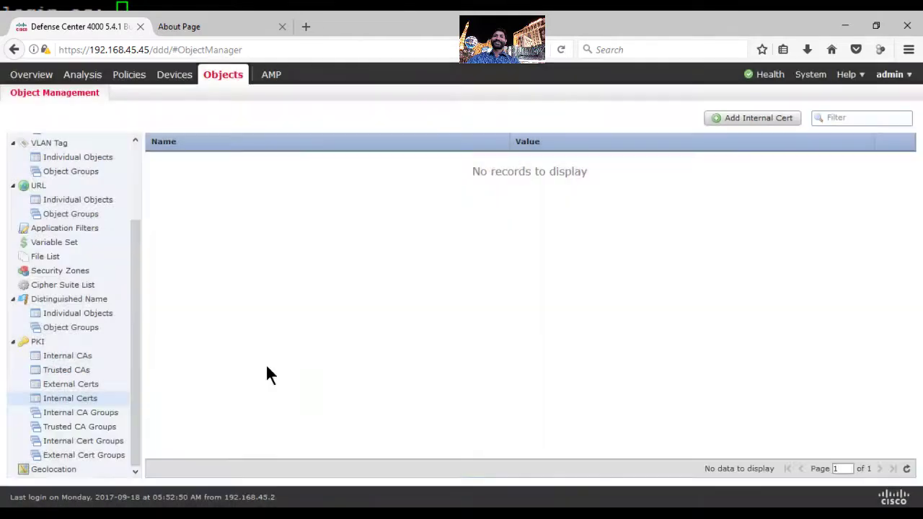
Step: View Internal CA, Trusted CA, Internal Cert and External Cert Groups, ending on Geolocation
{"action": "left_click", "coordinate": [80, 415]}
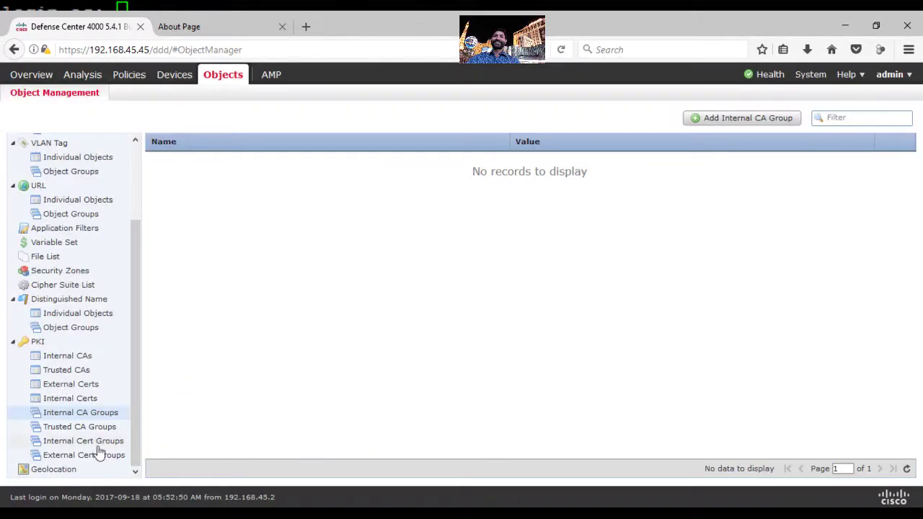
{"action": "left_click", "coordinate": [80, 427]}
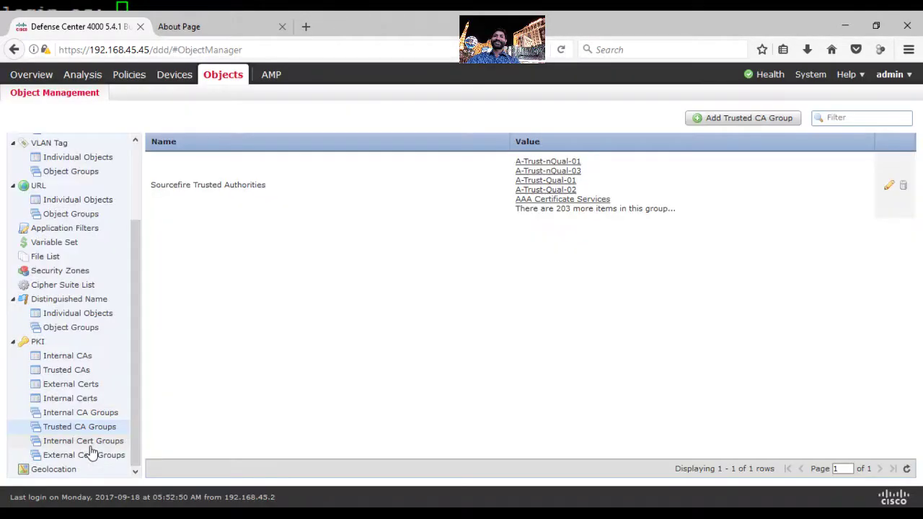
{"action": "left_click", "coordinate": [90, 443]}
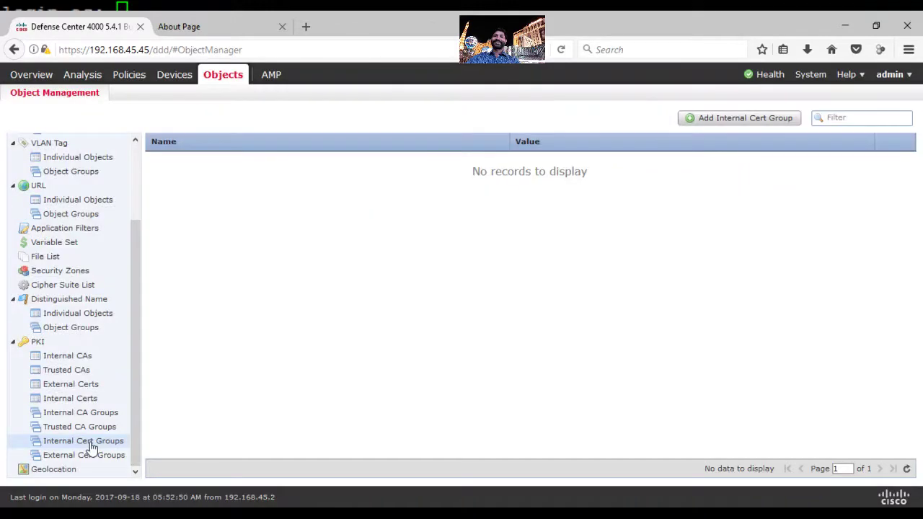
{"action": "left_click", "coordinate": [87, 455]}
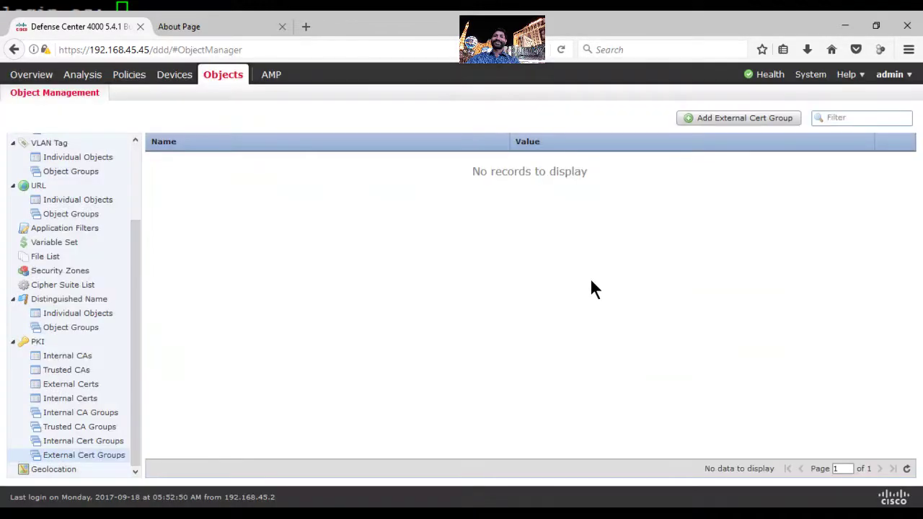
{"action": "left_click", "coordinate": [72, 470]}
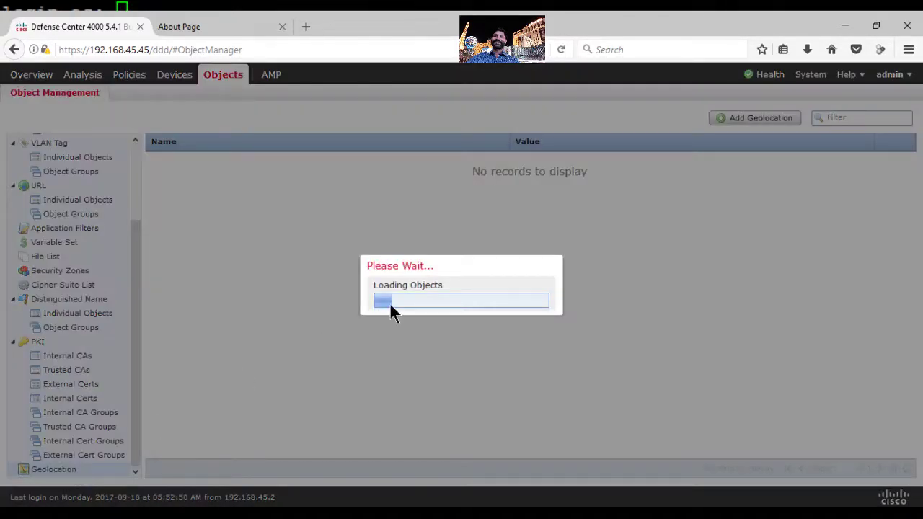
{"action": "scroll", "coordinate": [44, 281], "scroll_direction": "up", "scroll_amount": 3}
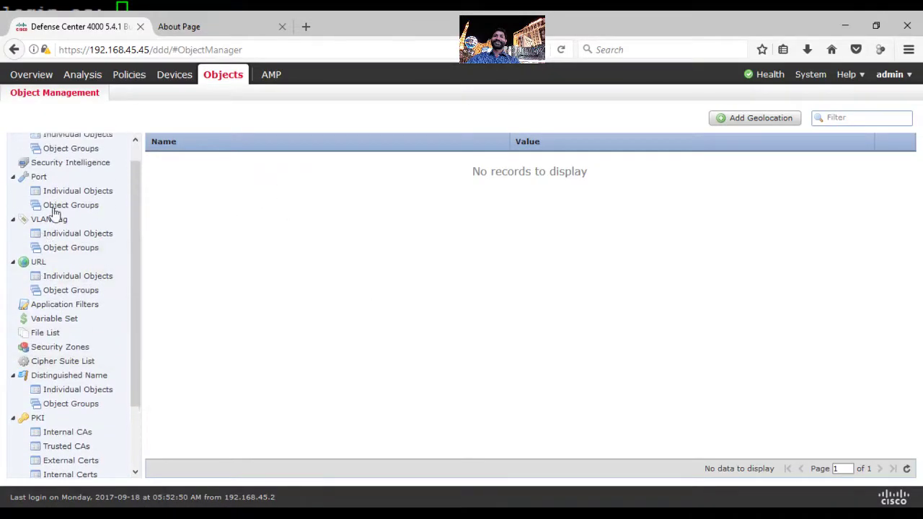
Step: On Device Management, preview the Add Device and Add Group forms, cancelling both
{"action": "left_click", "coordinate": [173, 78]}
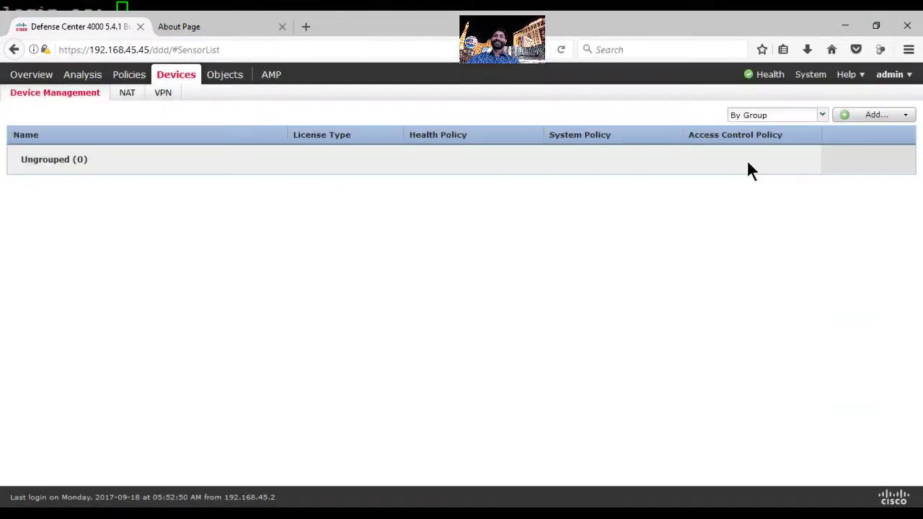
{"action": "left_click", "coordinate": [865, 117]}
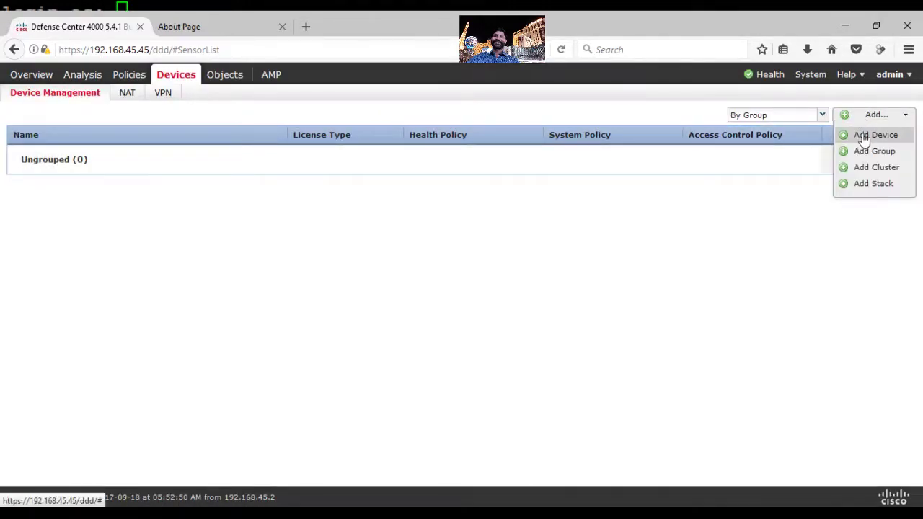
{"action": "left_click", "coordinate": [868, 136]}
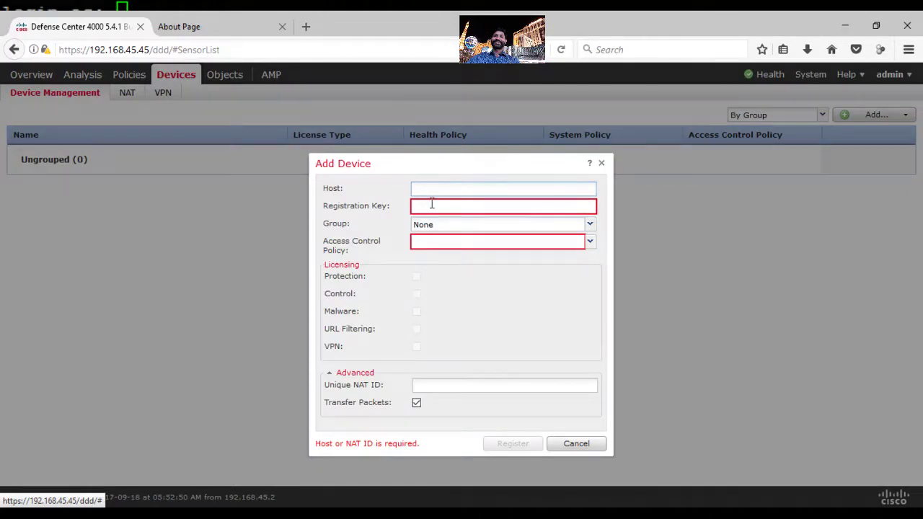
{"action": "left_click", "coordinate": [602, 163]}
{"action": "mouse_move", "coordinate": [889, 74]}
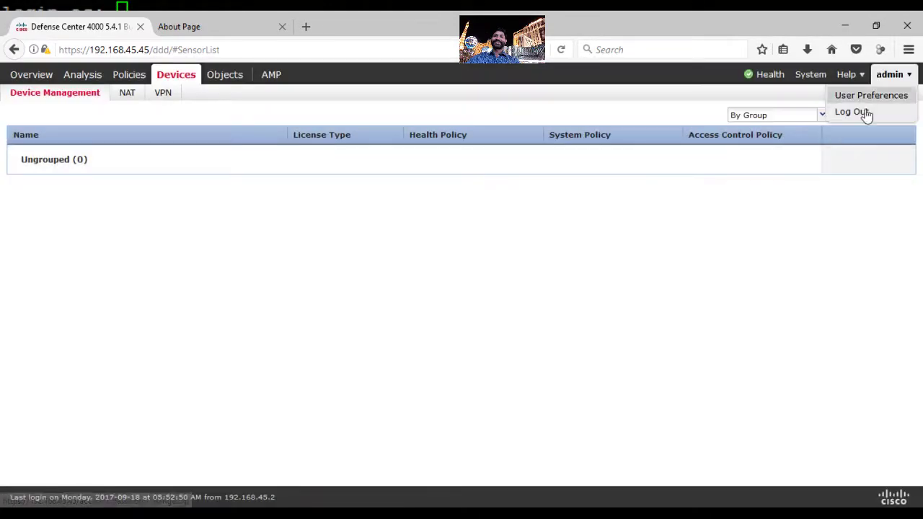
{"action": "left_click", "coordinate": [898, 116]}
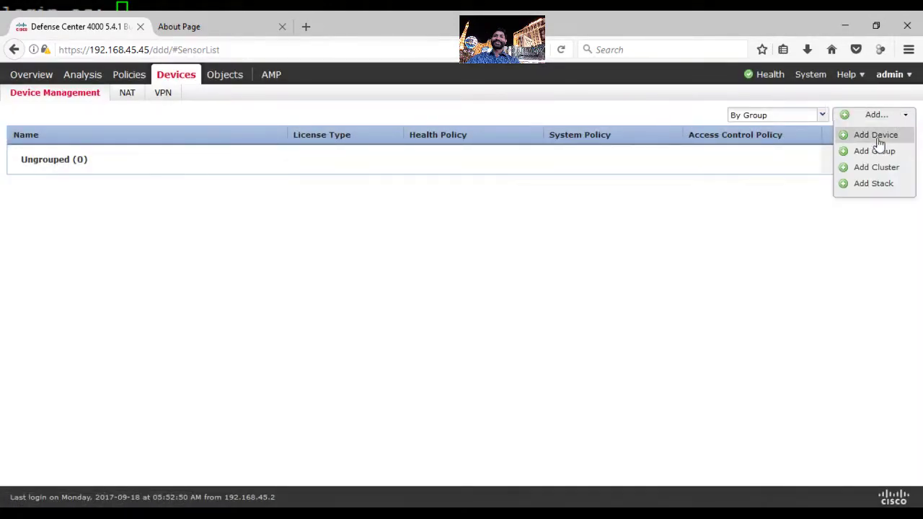
{"action": "left_click", "coordinate": [878, 159]}
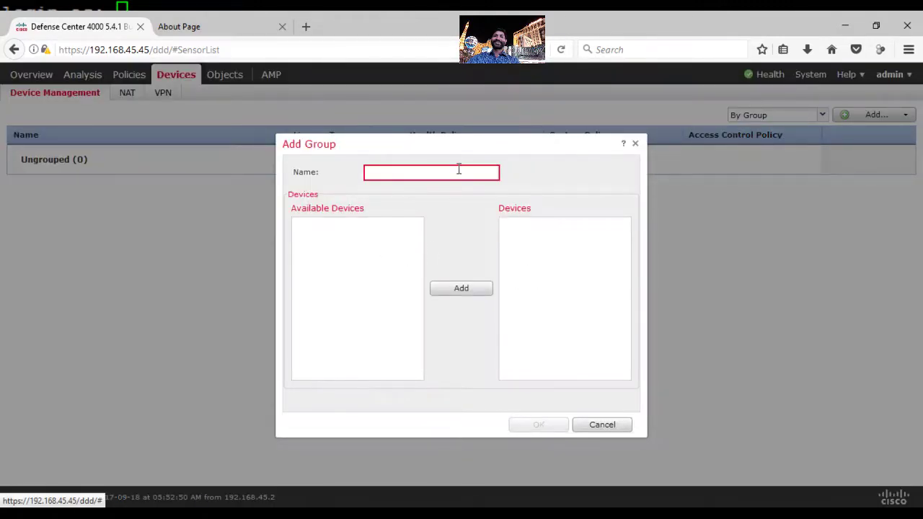
{"action": "left_click", "coordinate": [425, 173]}
{"action": "left_click", "coordinate": [597, 424]}
Step: Try Add Cluster and Add Stack, dismissing each not-enough-devices error
{"action": "left_click", "coordinate": [890, 119]}
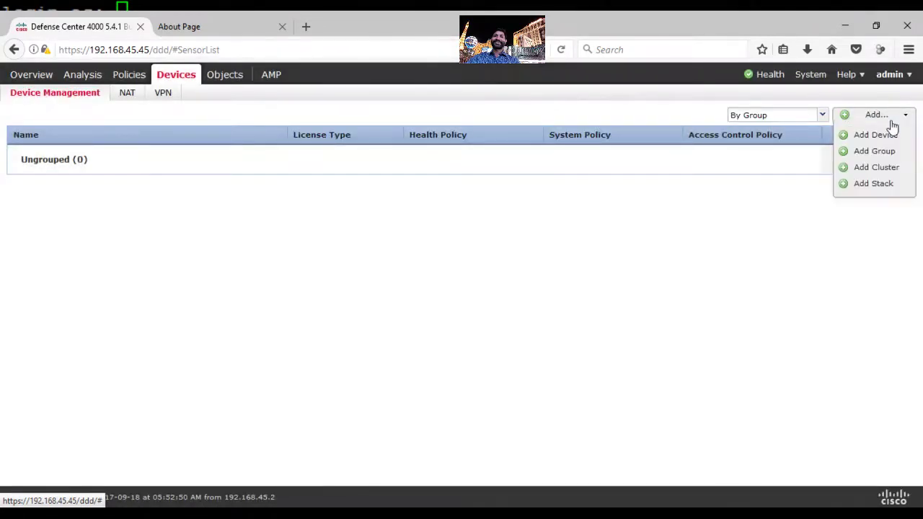
{"action": "left_click", "coordinate": [877, 168]}
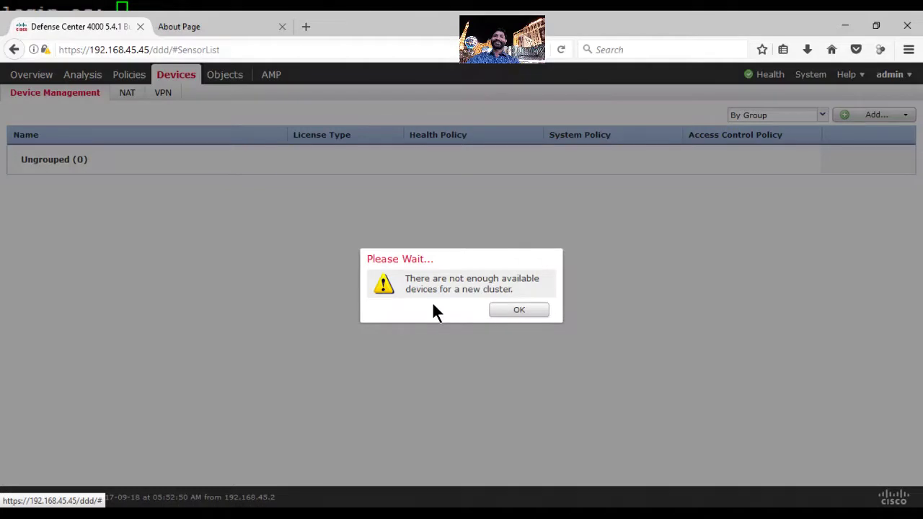
{"action": "left_click", "coordinate": [502, 307]}
{"action": "left_click", "coordinate": [888, 119]}
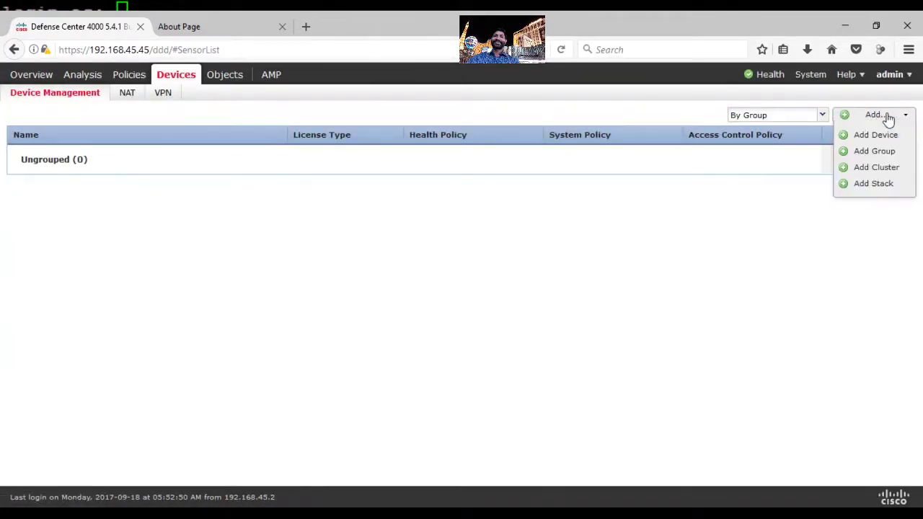
{"action": "left_click", "coordinate": [877, 185]}
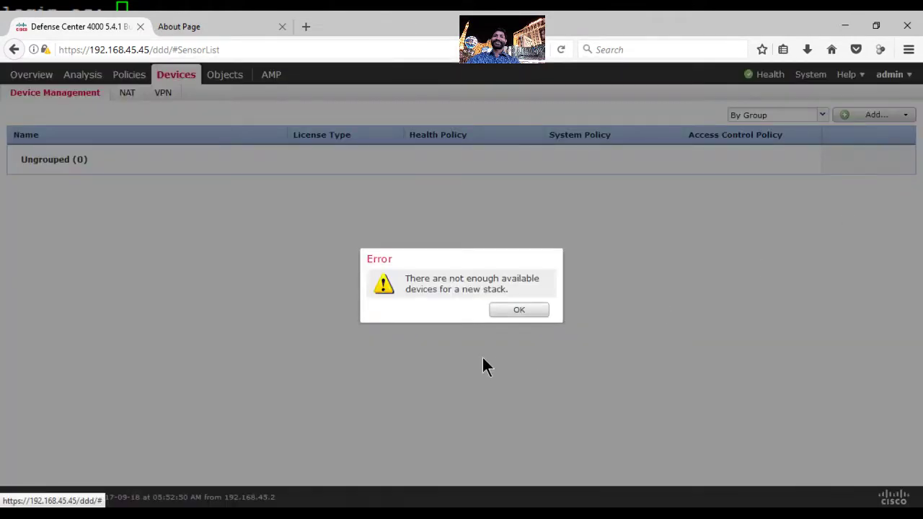
{"action": "left_click", "coordinate": [519, 312]}
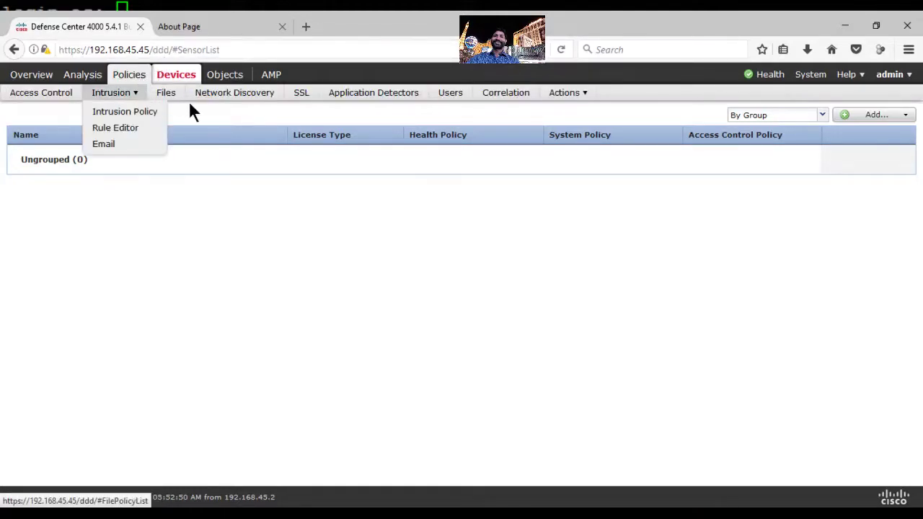
Step: Open the empty Access Control policy list and preview the New Policy form, then cancel
{"action": "left_click", "coordinate": [131, 76]}
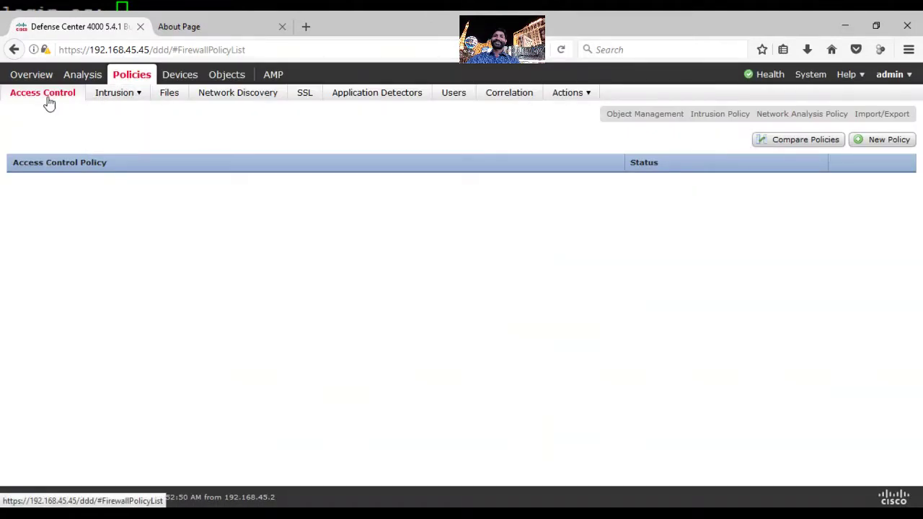
{"action": "left_click", "coordinate": [882, 142]}
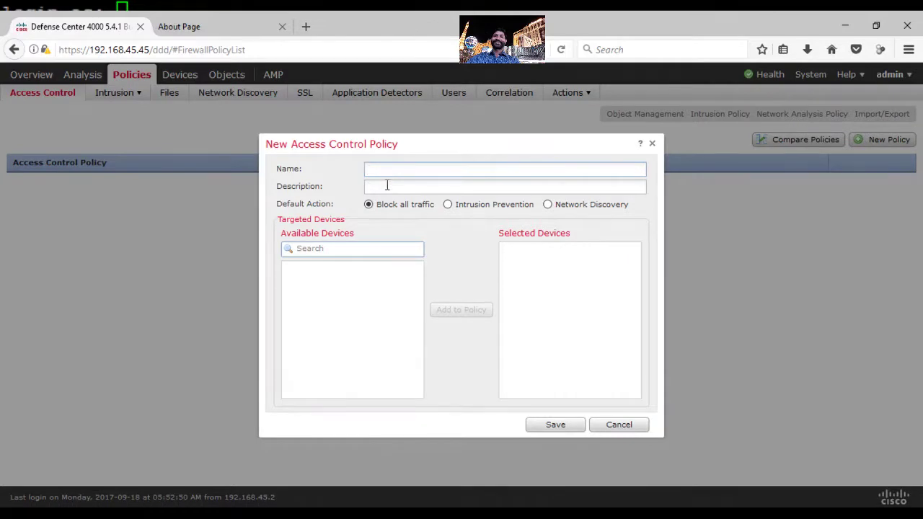
{"action": "left_click", "coordinate": [387, 186]}
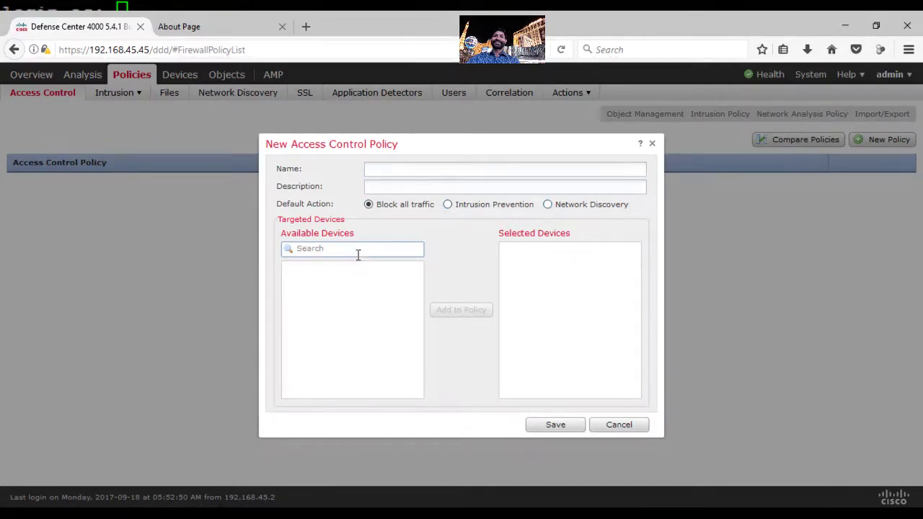
{"action": "left_click", "coordinate": [614, 426]}
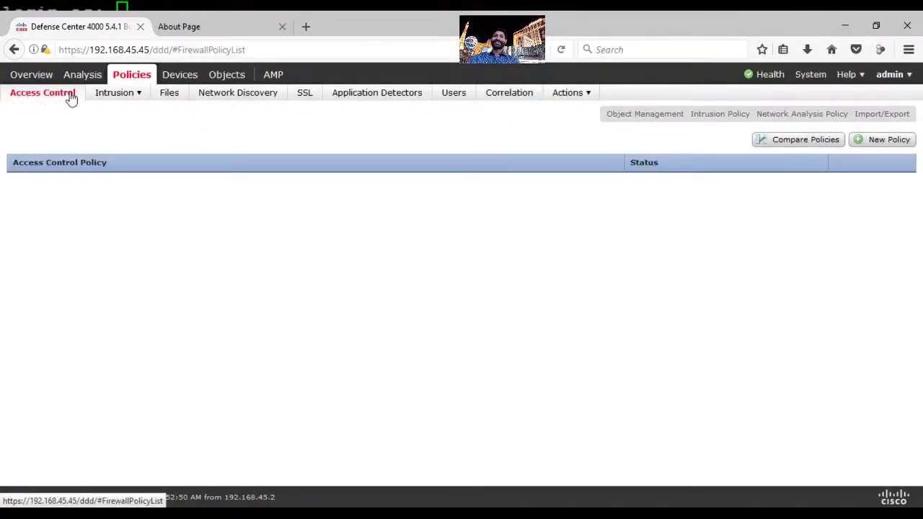
{"action": "mouse_move", "coordinate": [125, 103]}
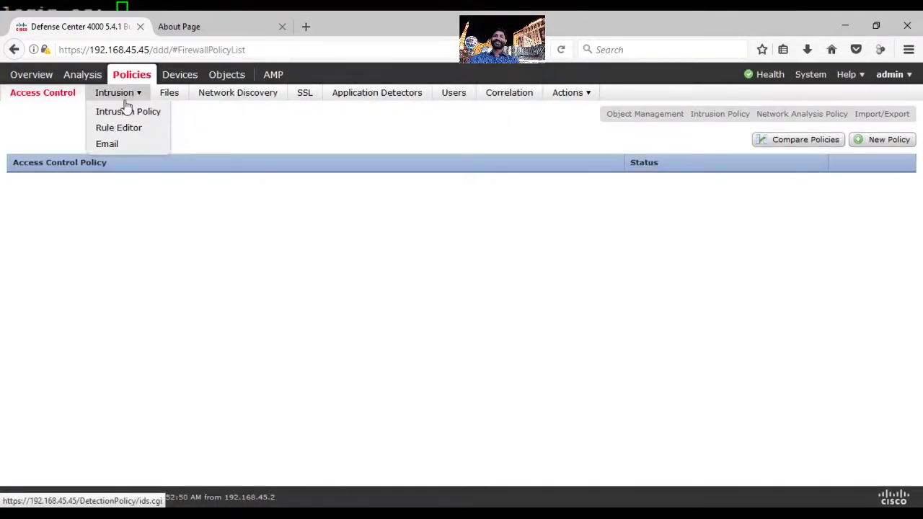
Step: From the Intrusion Policy list, edit Initial Passive Policy - Sourcefire3D via its pencil icon
{"action": "left_click", "coordinate": [119, 127]}
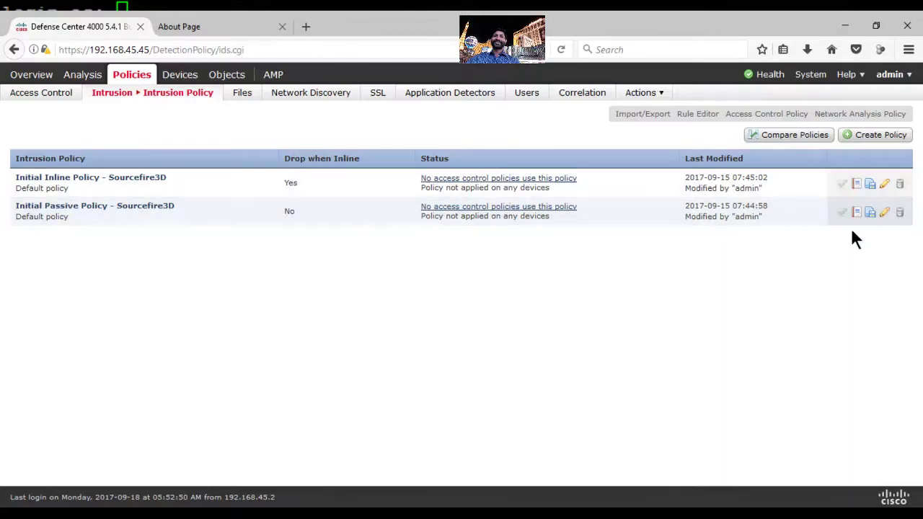
{"action": "left_click", "coordinate": [885, 212]}
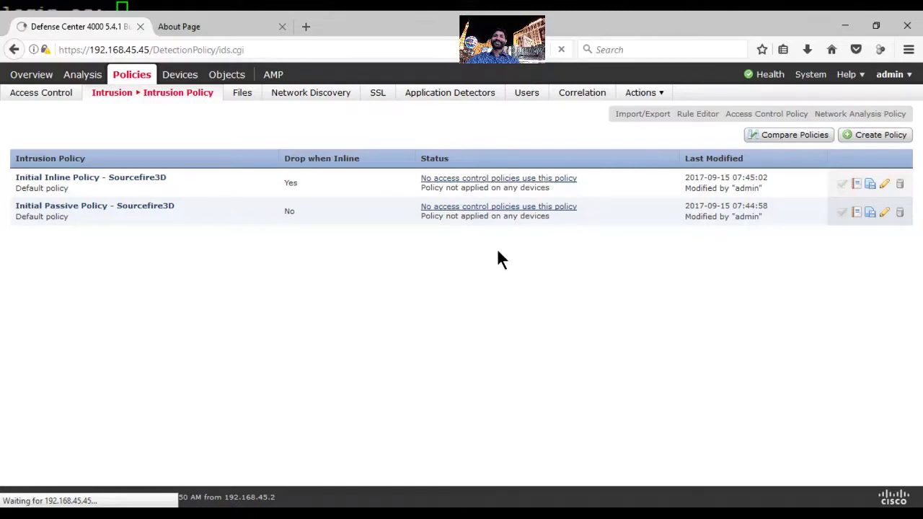
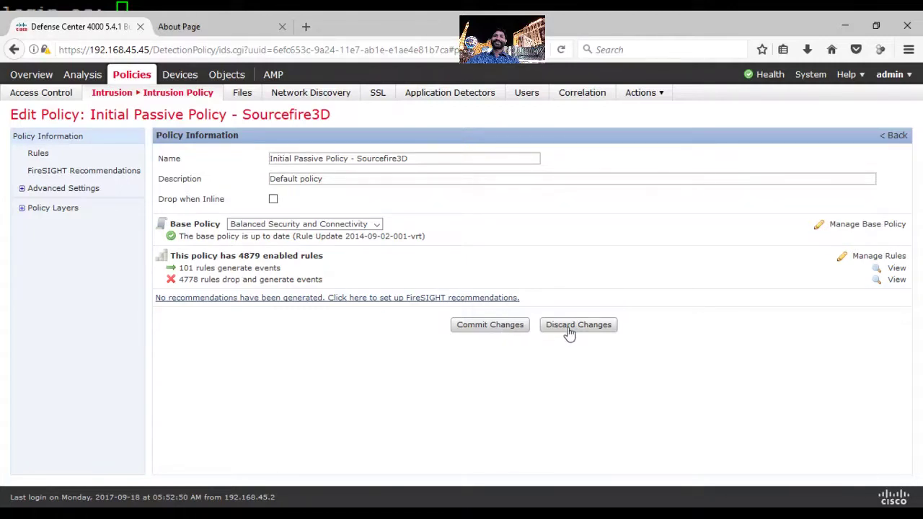
Step: Browse the intrusion policy's rules by blacklist, classification, platform, priority and rule update groups, then return to policy information
{"action": "left_click", "coordinate": [874, 255]}
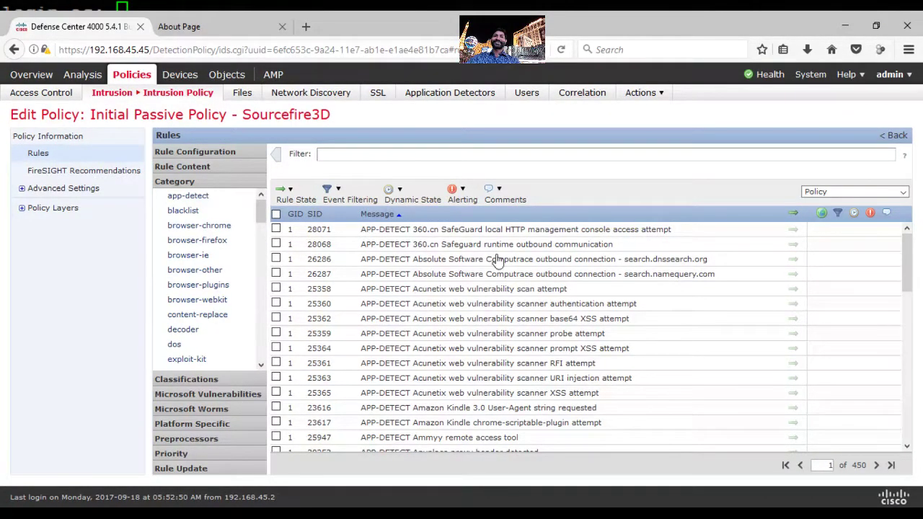
{"action": "scroll", "coordinate": [495, 277], "scroll_direction": "down", "scroll_amount": 3}
{"action": "scroll", "coordinate": [496, 283], "scroll_direction": "down", "scroll_amount": 8}
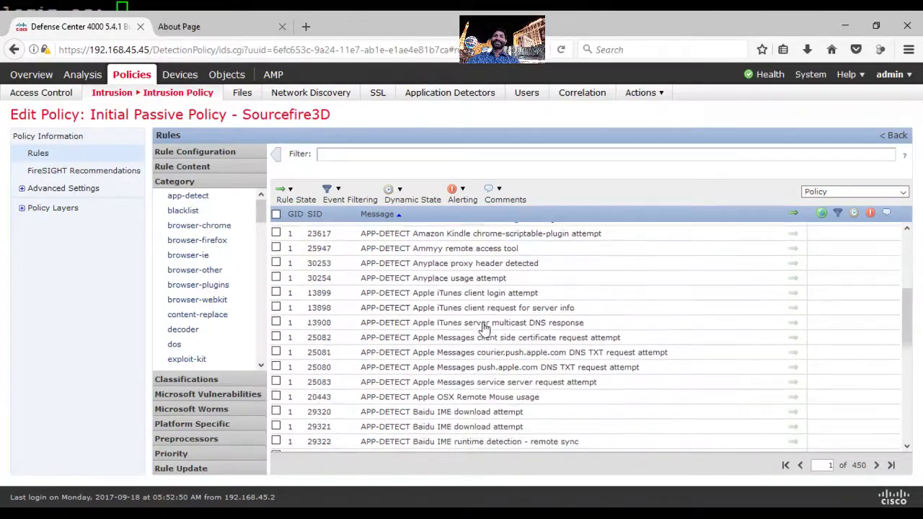
{"action": "left_click", "coordinate": [193, 210]}
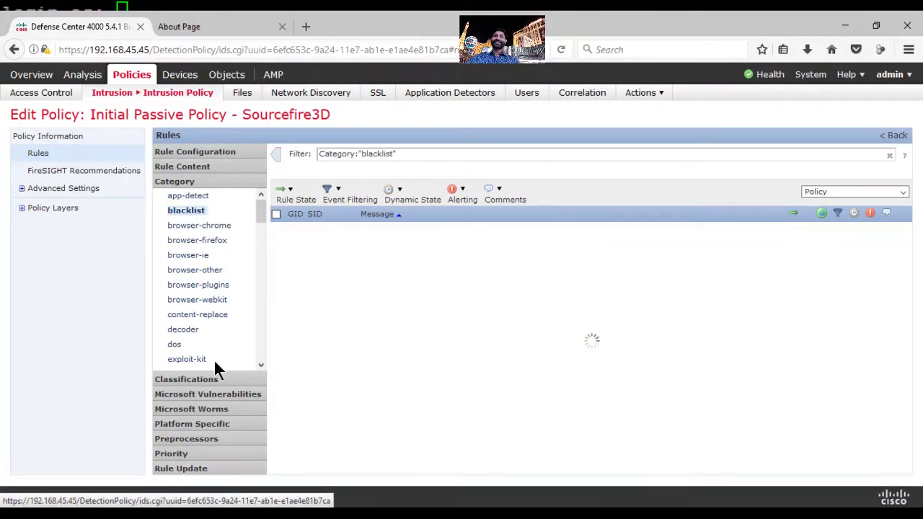
{"action": "left_click", "coordinate": [206, 380]}
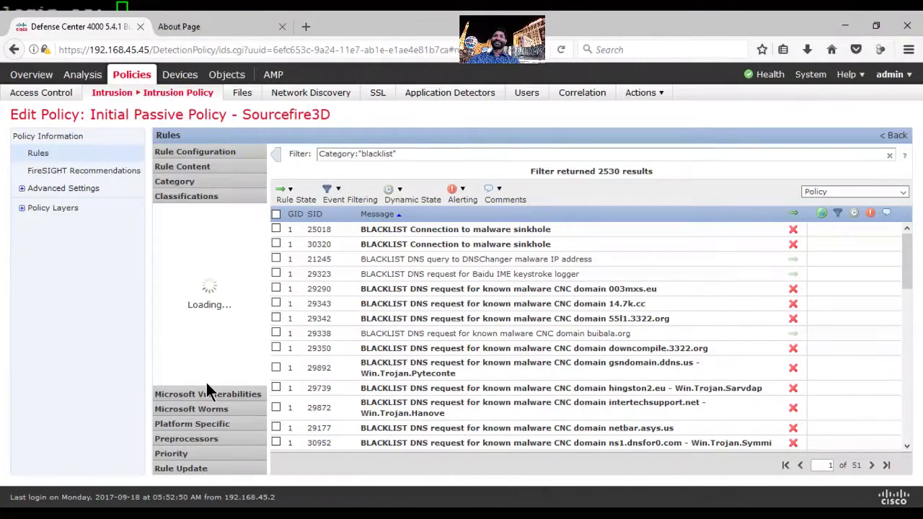
{"action": "left_click", "coordinate": [191, 430]}
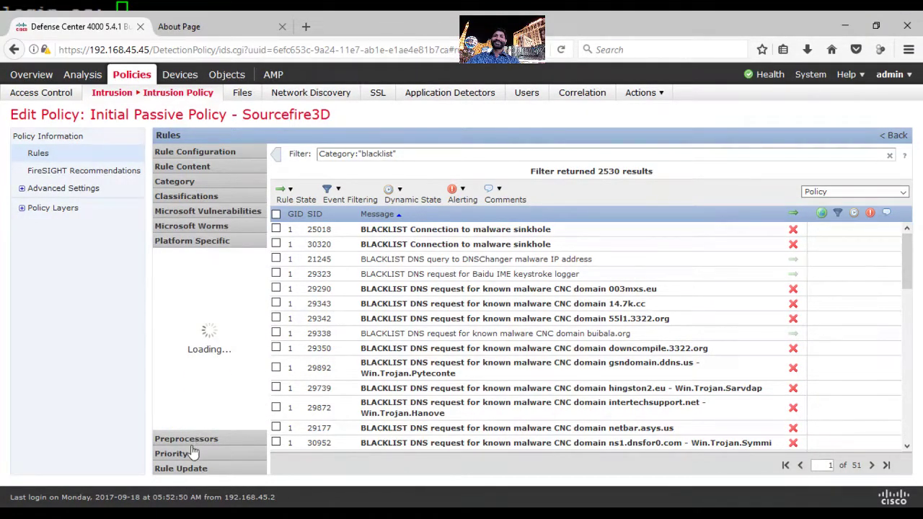
{"action": "left_click", "coordinate": [193, 452]}
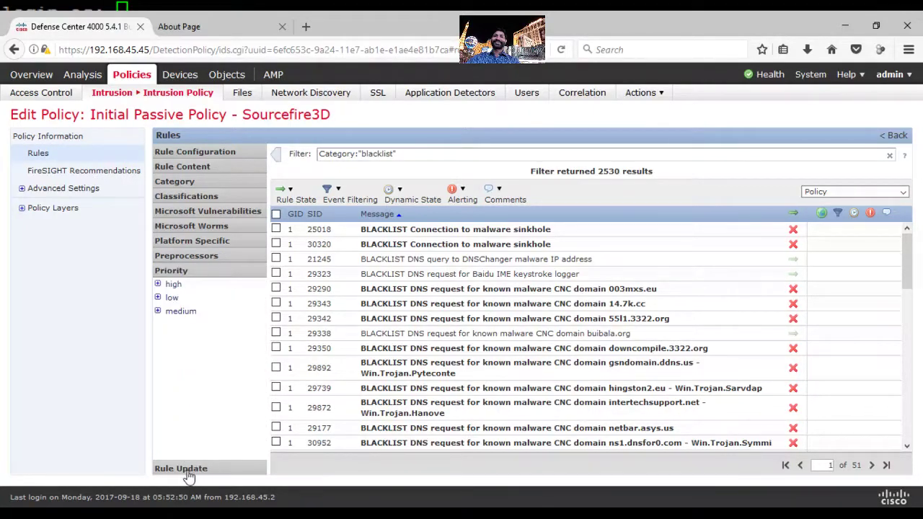
{"action": "left_click", "coordinate": [189, 465]}
{"action": "scroll", "coordinate": [532, 317], "scroll_direction": "down", "scroll_amount": 6}
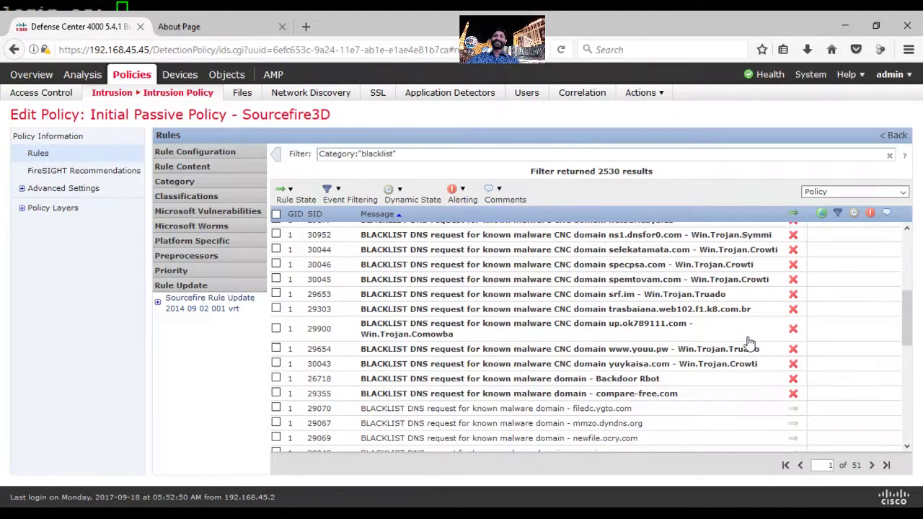
{"action": "scroll", "coordinate": [750, 337], "scroll_direction": "up", "scroll_amount": 4}
{"action": "scroll", "coordinate": [740, 344], "scroll_direction": "up", "scroll_amount": 2}
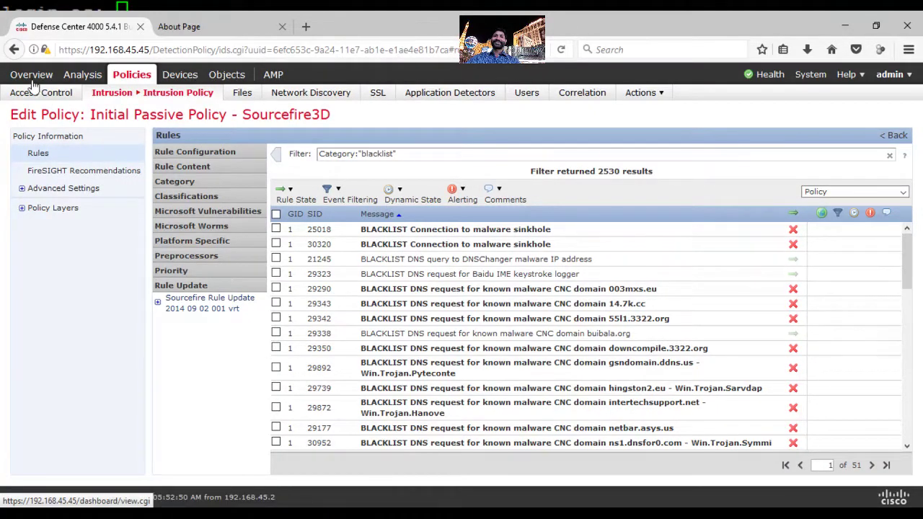
{"action": "mouse_move", "coordinate": [23, 60]}
{"action": "left_click", "coordinate": [47, 136]}
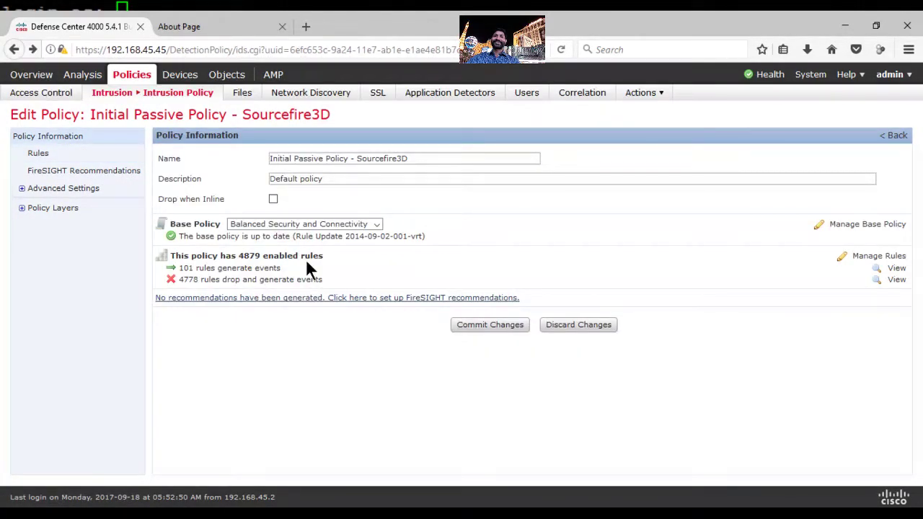
Step: Inspect the Balanced Security and Connectivity base layer's rules and thresholding, then the My Changes layer rules
{"action": "left_click", "coordinate": [859, 227]}
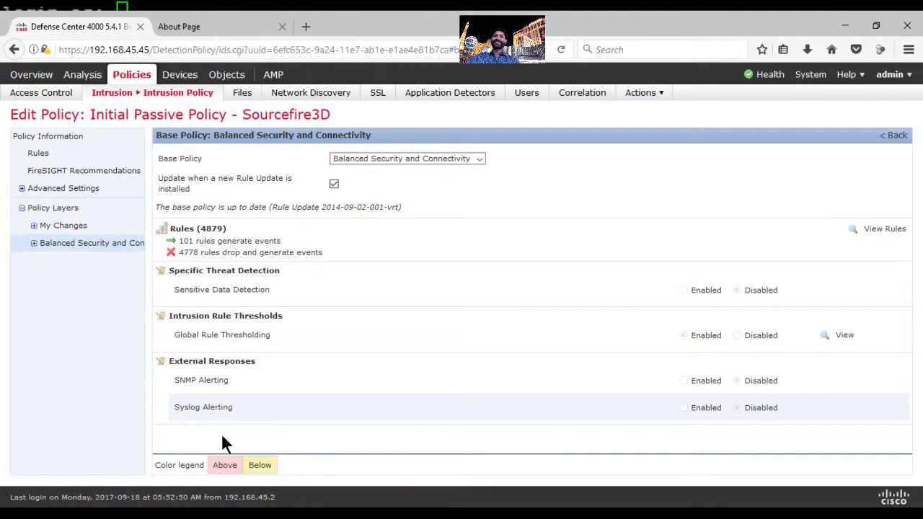
{"action": "left_click", "coordinate": [34, 243]}
{"action": "left_click", "coordinate": [62, 260]}
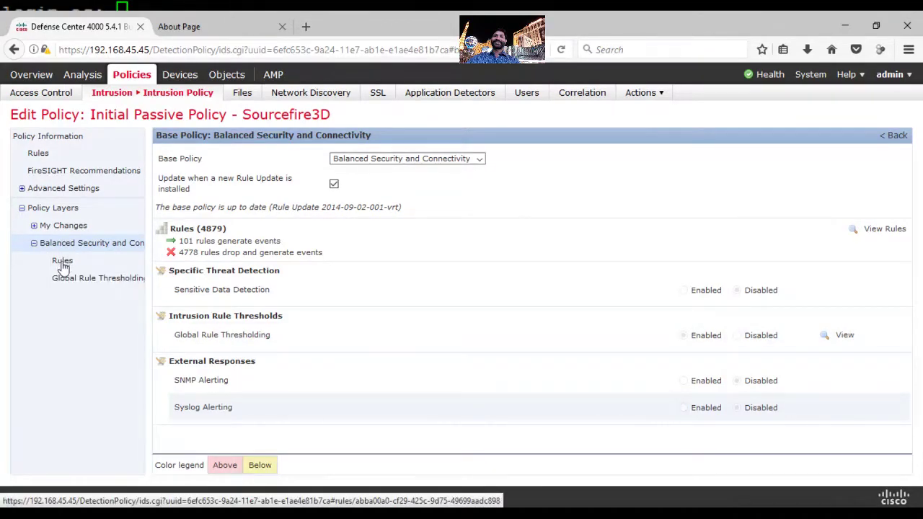
{"action": "left_click", "coordinate": [85, 283]}
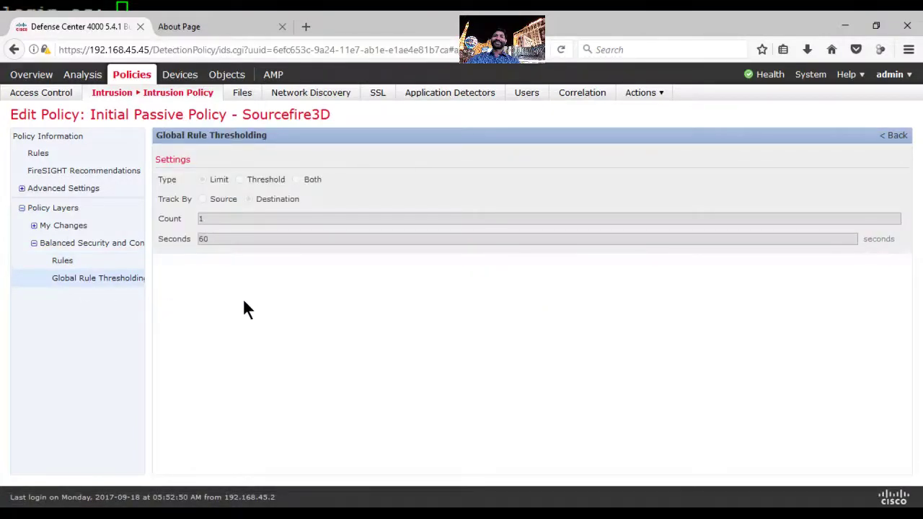
{"action": "left_click", "coordinate": [34, 225]}
{"action": "left_click", "coordinate": [65, 244]}
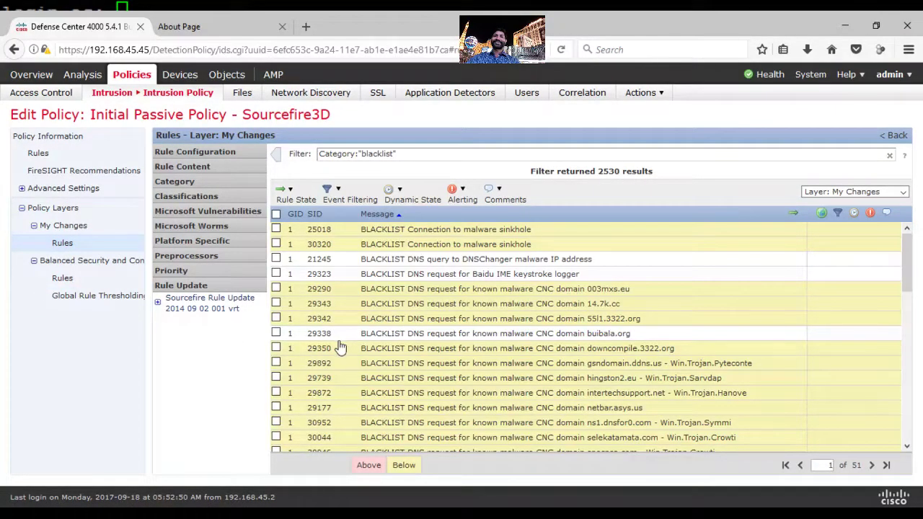
Step: View the policy's Global Rule Thresholding, then bring up the FireSIGHT Recommendations page
{"action": "scroll", "coordinate": [425, 395], "scroll_direction": "down", "scroll_amount": 2}
{"action": "scroll", "coordinate": [425, 395], "scroll_direction": "down", "scroll_amount": 2}
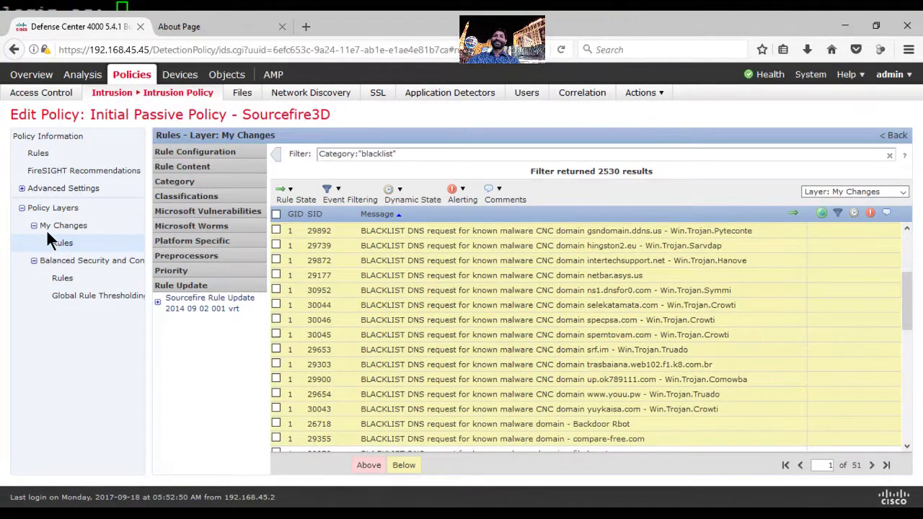
{"action": "left_click", "coordinate": [21, 188]}
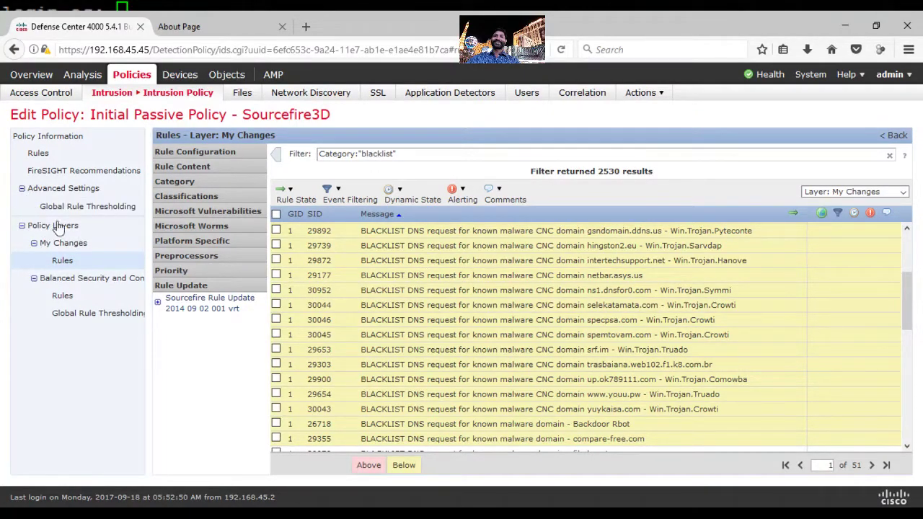
{"action": "left_click", "coordinate": [108, 206]}
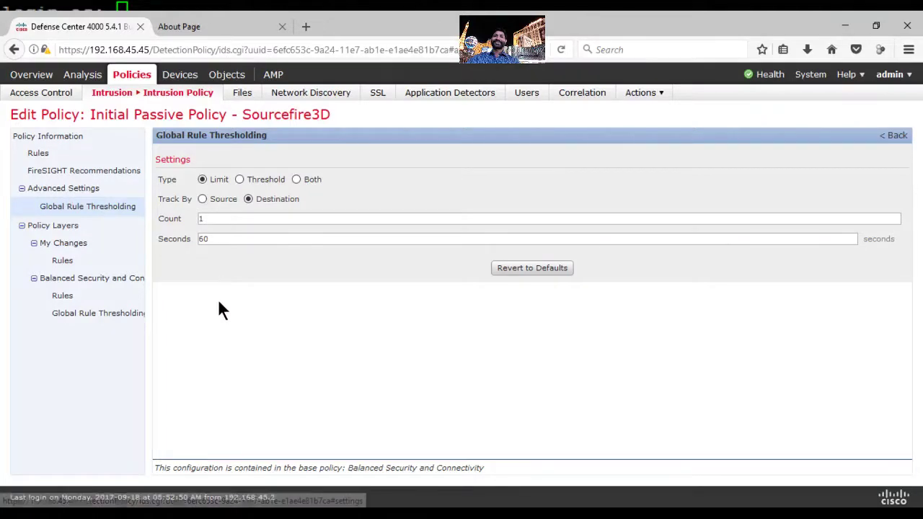
{"action": "left_click", "coordinate": [63, 173]}
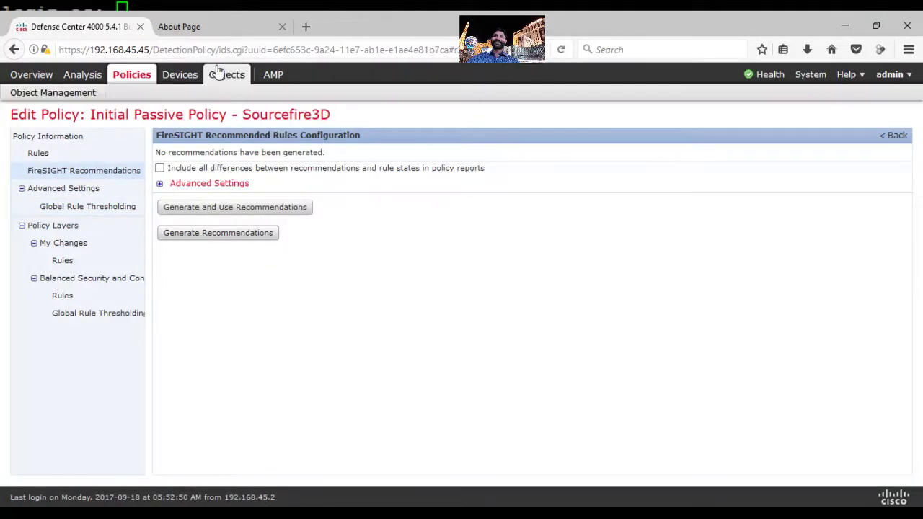
Step: Look through the rule categories in the Intrusion Rule Editor
{"action": "mouse_move", "coordinate": [115, 97]}
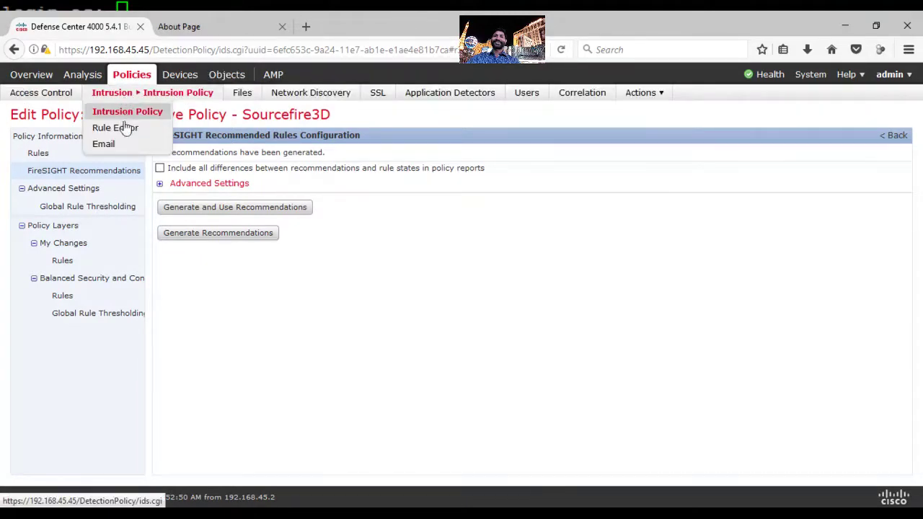
{"action": "left_click", "coordinate": [121, 129]}
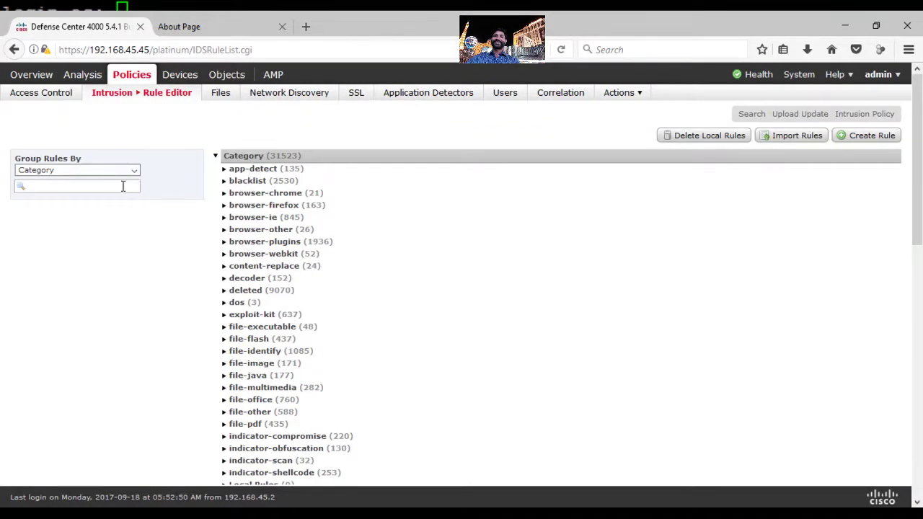
{"action": "scroll", "coordinate": [862, 85], "scroll_direction": "down", "scroll_amount": 1}
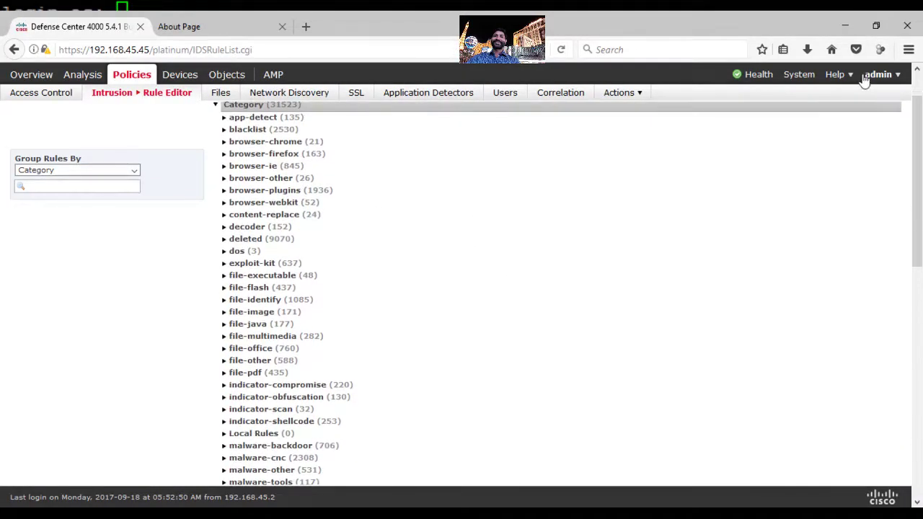
{"action": "scroll", "coordinate": [829, 130], "scroll_direction": "up", "scroll_amount": 1}
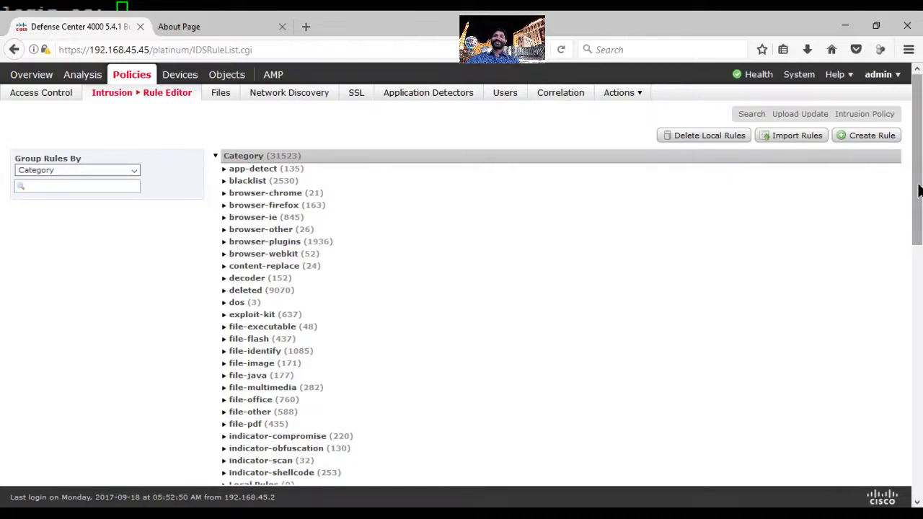
{"action": "left_click_drag", "start_coordinate": [919, 189], "coordinate": [919, 442]}
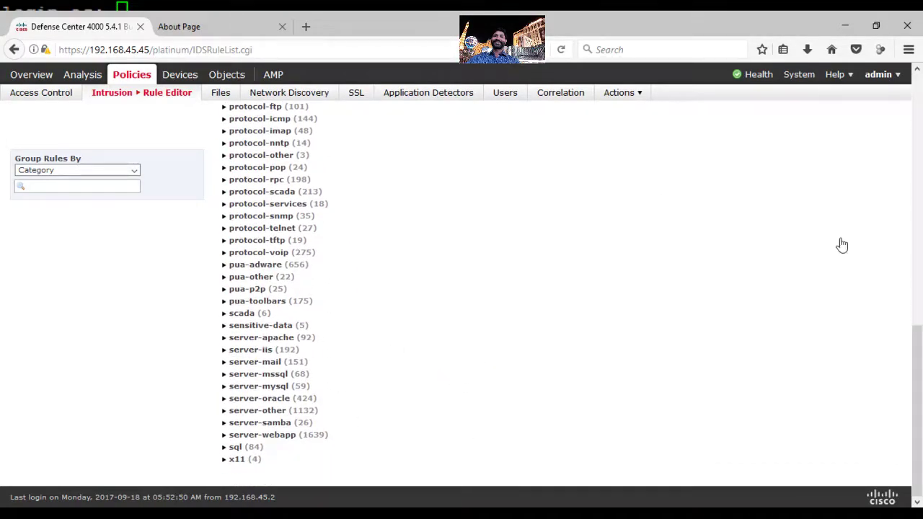
{"action": "left_click", "coordinate": [918, 95]}
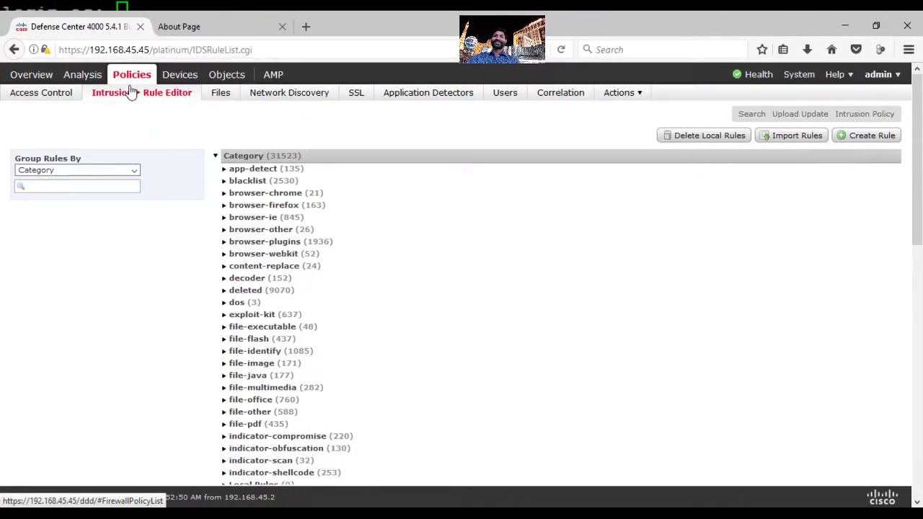
Step: Review the intrusion email alerting fields (Max Alerts 50, Min Frequency 300), then show the file policies
{"action": "mouse_move", "coordinate": [133, 95]}
{"action": "left_click", "coordinate": [117, 143]}
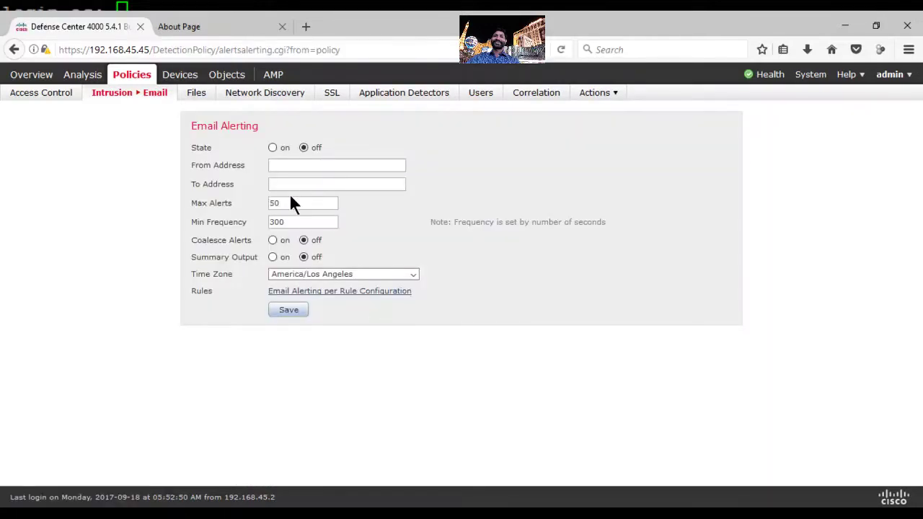
{"action": "left_click", "coordinate": [280, 165]}
{"action": "left_click", "coordinate": [282, 184]}
{"action": "left_click", "coordinate": [304, 202]}
{"action": "left_click", "coordinate": [301, 221]}
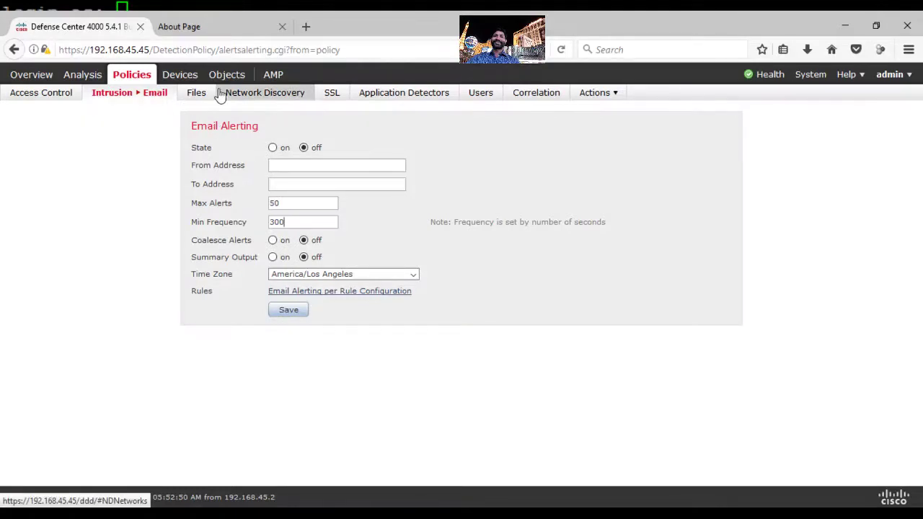
{"action": "left_click", "coordinate": [196, 95]}
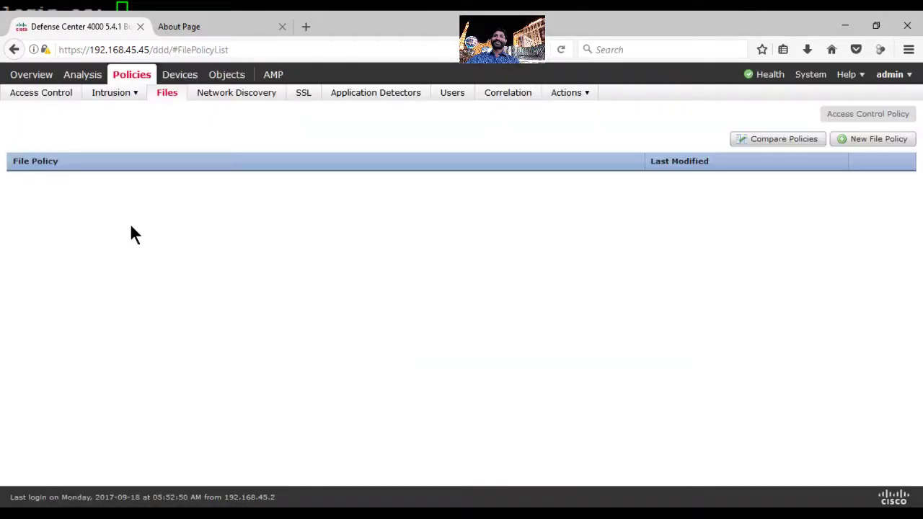
Step: Start a new file policy, abandon it, and sort the file policies by last modified
{"action": "left_click", "coordinate": [872, 139]}
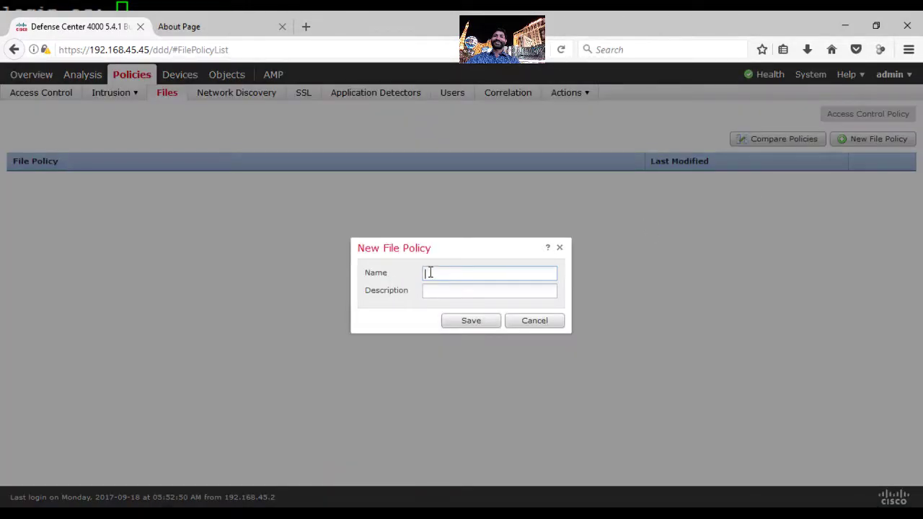
{"action": "left_click", "coordinate": [447, 291]}
{"action": "left_click", "coordinate": [536, 321]}
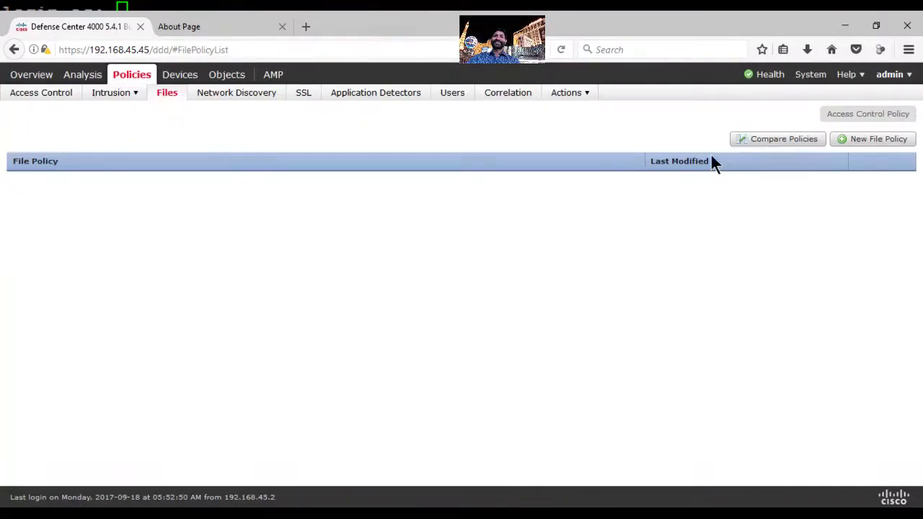
{"action": "left_click", "coordinate": [683, 162]}
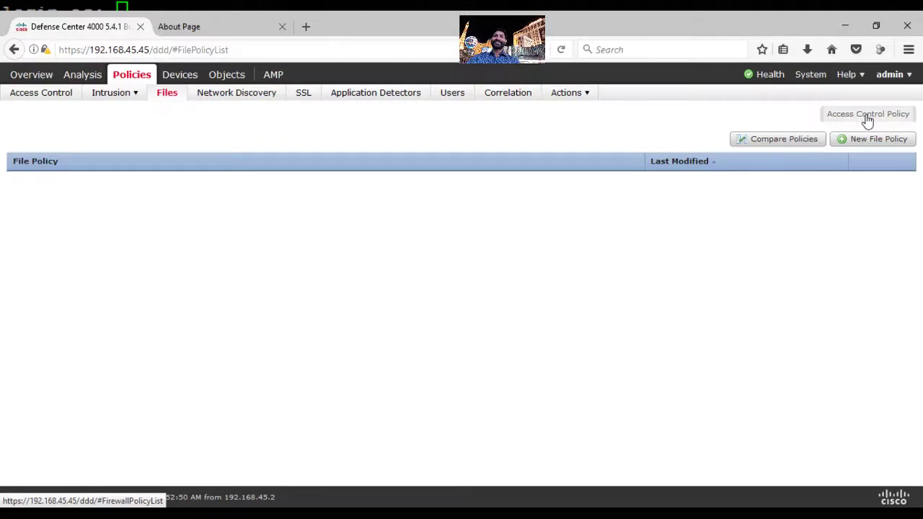
Step: Open the 0.0.0.0/0 network discovery rule and cancel the edit without saving
{"action": "left_click", "coordinate": [200, 101]}
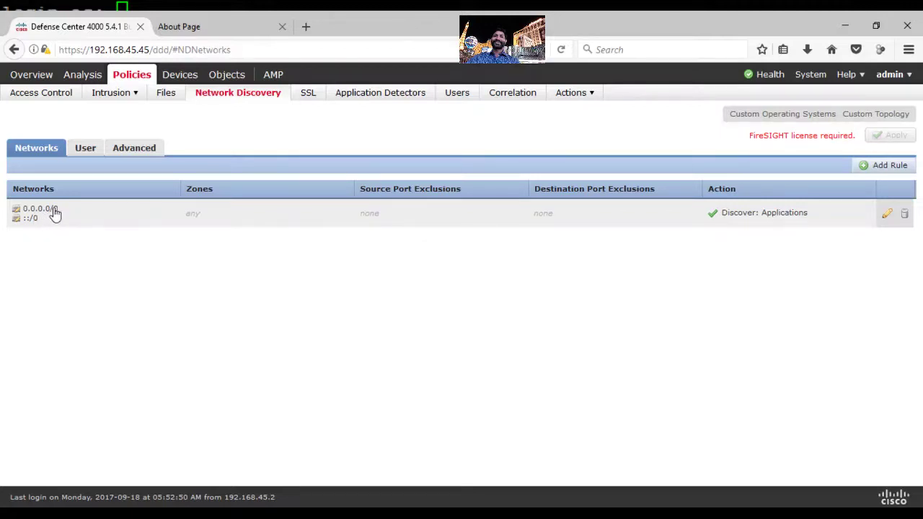
{"action": "left_click", "coordinate": [203, 214]}
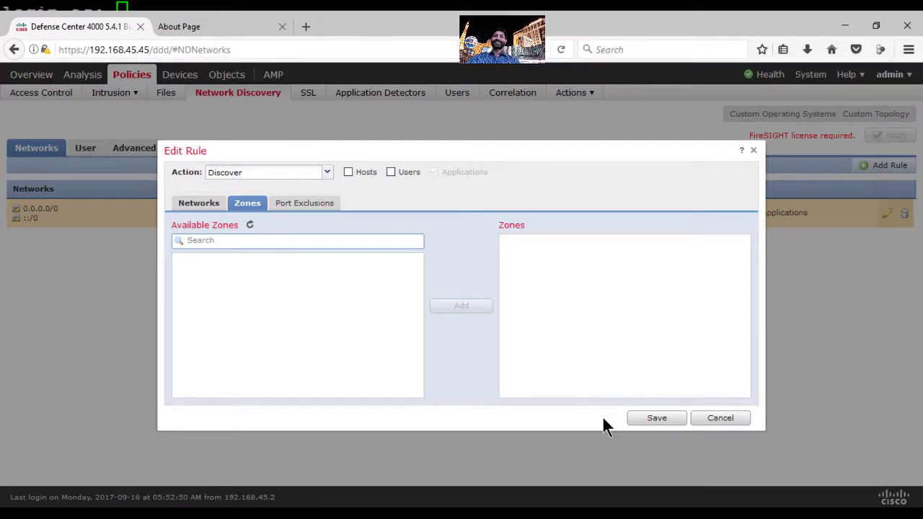
{"action": "left_click", "coordinate": [718, 419]}
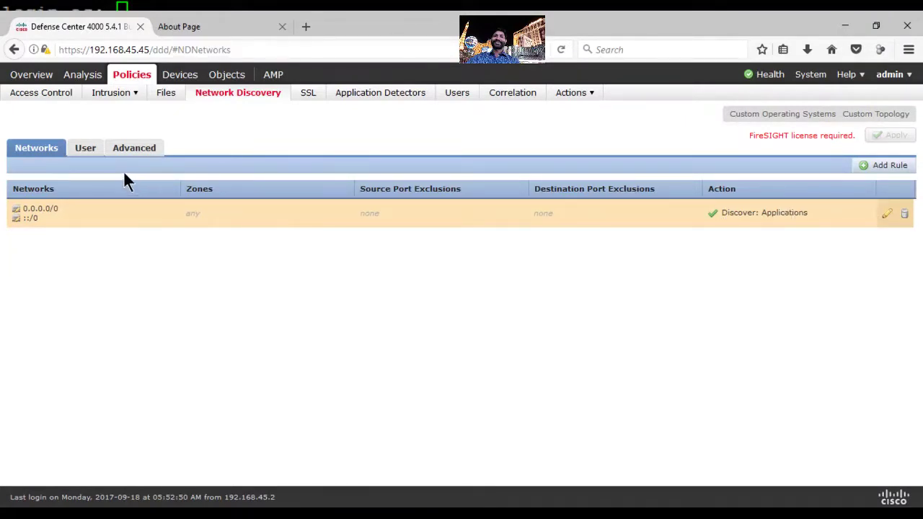
Step: Review the User settings, then the Advanced network discovery settings including the 3600 update interval
{"action": "left_click", "coordinate": [84, 148]}
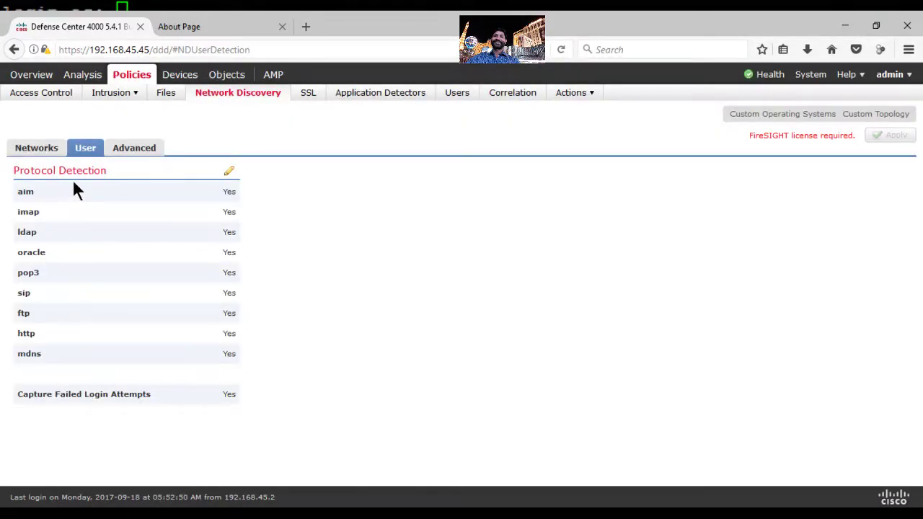
{"action": "left_click", "coordinate": [139, 147]}
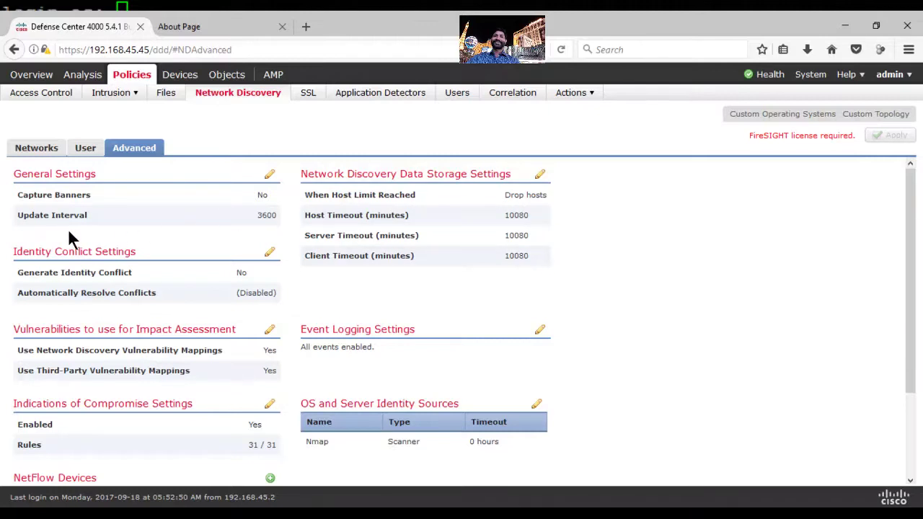
{"action": "double_click", "coordinate": [263, 218]}
{"action": "scroll", "coordinate": [159, 416], "scroll_direction": "down", "scroll_amount": 1}
{"action": "scroll", "coordinate": [158, 416], "scroll_direction": "down", "scroll_amount": 2}
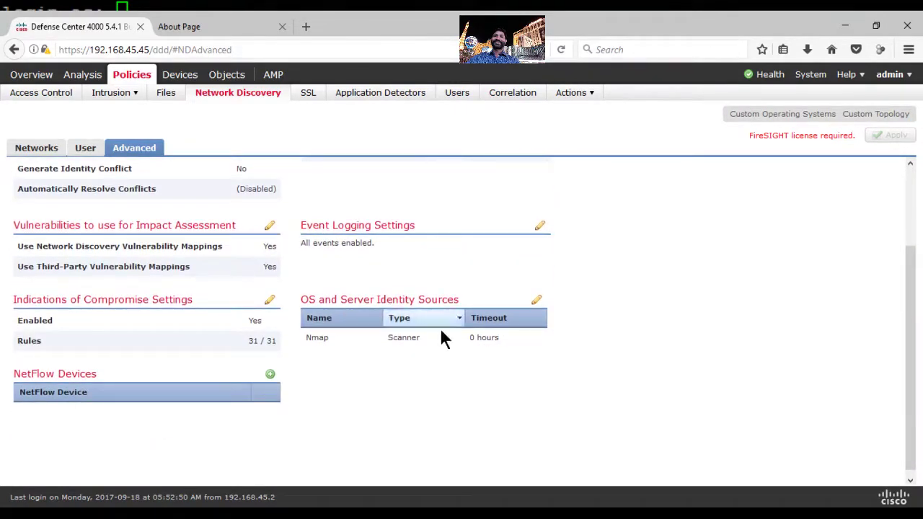
{"action": "scroll", "coordinate": [490, 354], "scroll_direction": "up", "scroll_amount": 3}
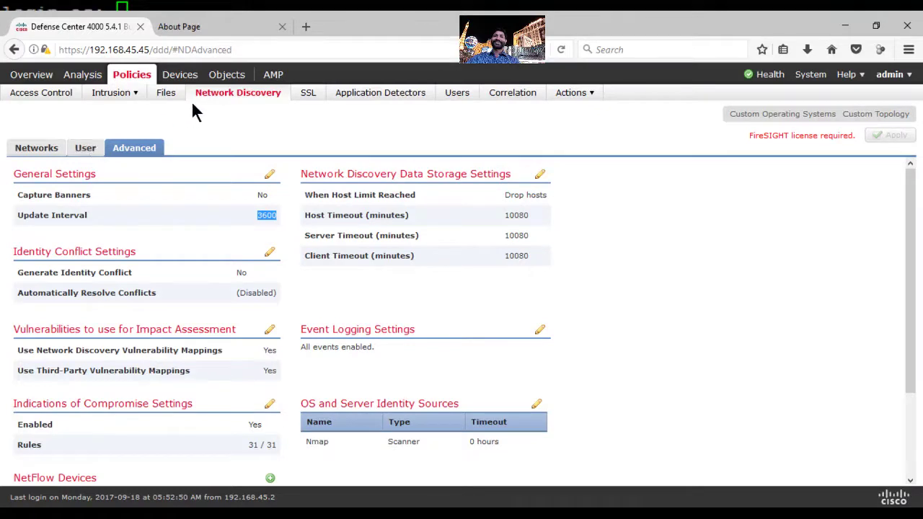
Step: View the empty SSL policy list and discard a new SSL policy form unsaved
{"action": "left_click", "coordinate": [305, 96]}
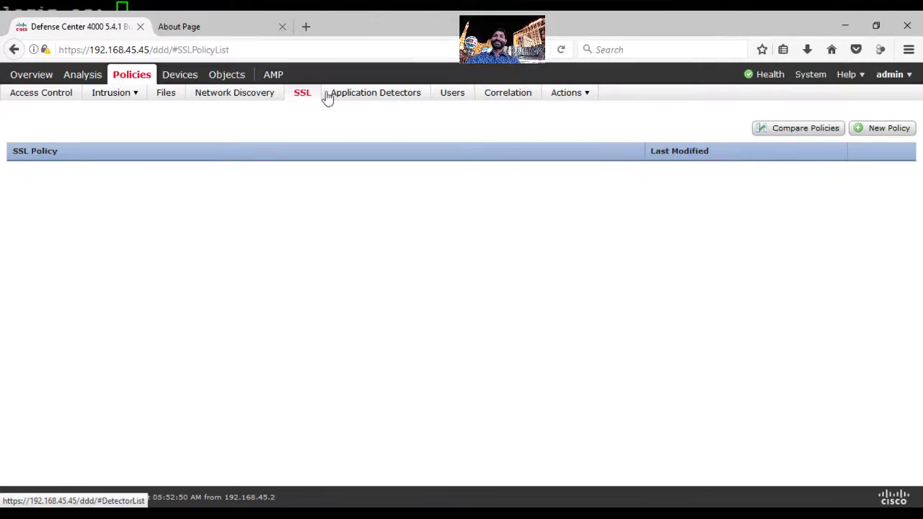
{"action": "left_click", "coordinate": [881, 130]}
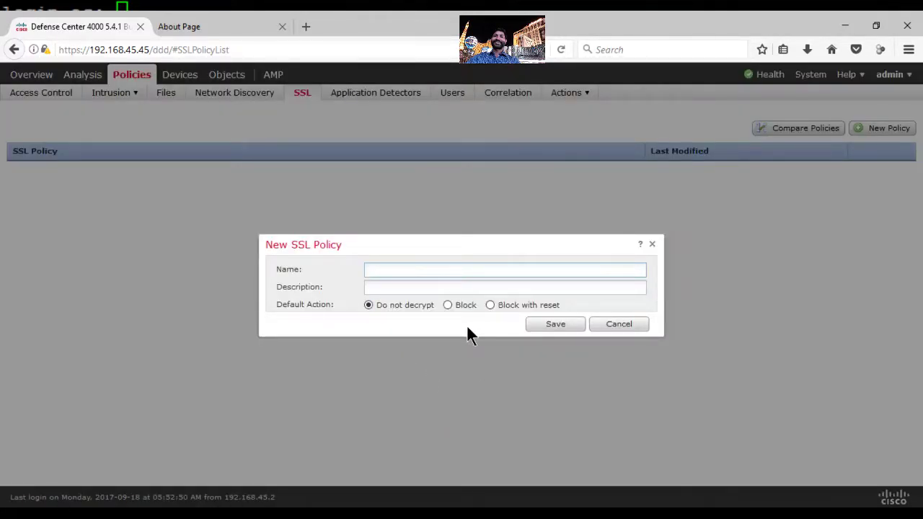
{"action": "left_click", "coordinate": [614, 327]}
Step: Scroll through the list of 3609 application detectors
{"action": "left_click", "coordinate": [372, 96]}
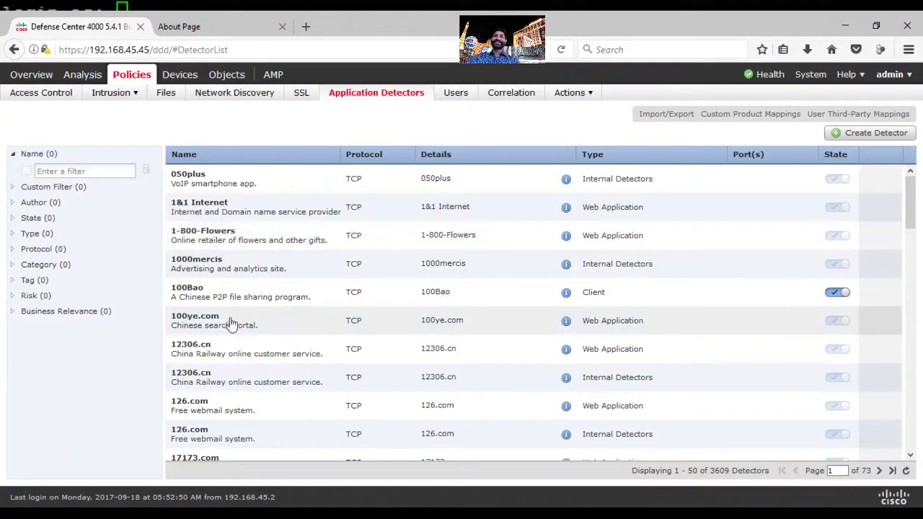
{"action": "scroll", "coordinate": [233, 326], "scroll_direction": "down", "scroll_amount": 3}
{"action": "scroll", "coordinate": [233, 328], "scroll_direction": "down", "scroll_amount": 1}
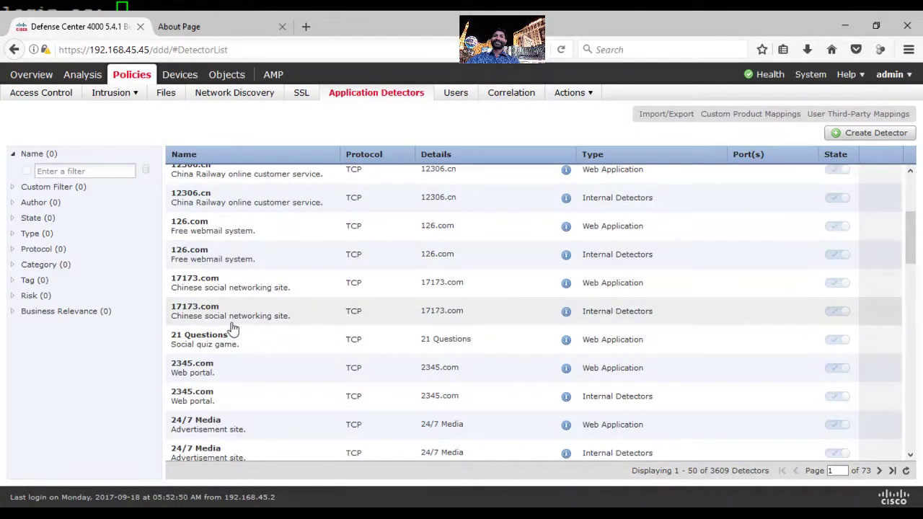
{"action": "scroll", "coordinate": [233, 328], "scroll_direction": "down", "scroll_amount": 6}
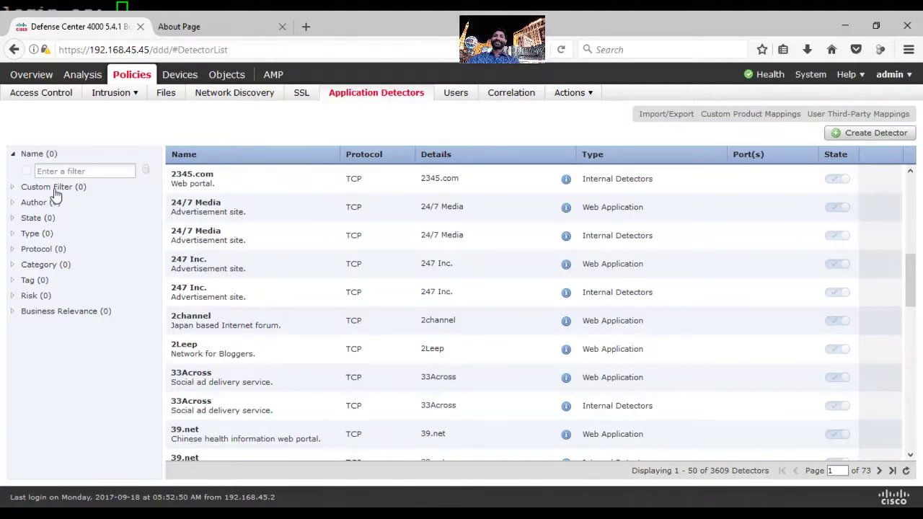
{"action": "scroll", "coordinate": [433, 346], "scroll_direction": "down", "scroll_amount": 1}
{"action": "scroll", "coordinate": [475, 371], "scroll_direction": "down", "scroll_amount": 8}
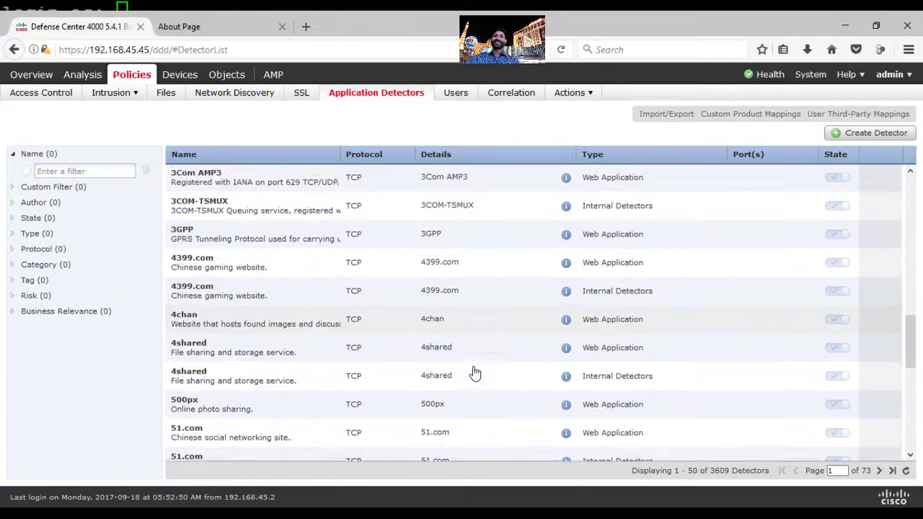
{"action": "scroll", "coordinate": [474, 372], "scroll_direction": "down", "scroll_amount": 4}
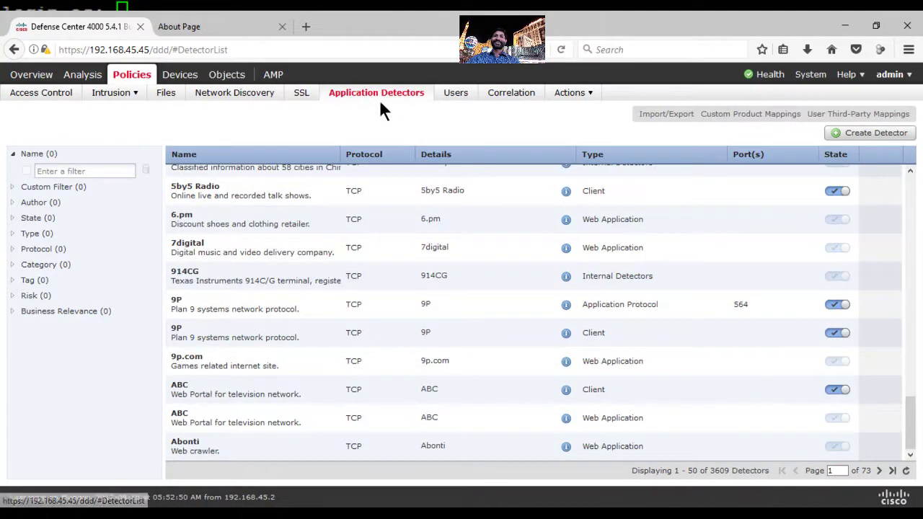
Step: Read the LDAP connections and User Agents descriptions on the Users page, then go to Correlation policies
{"action": "left_click", "coordinate": [463, 99]}
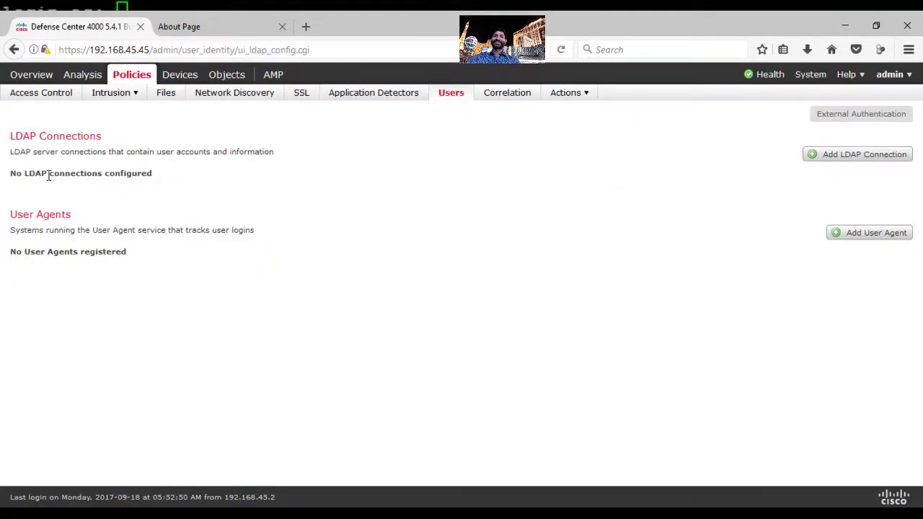
{"action": "left_click_drag", "start_coordinate": [16, 151], "coordinate": [178, 159]}
{"action": "left_click", "coordinate": [50, 182]}
{"action": "left_click_drag", "start_coordinate": [32, 231], "coordinate": [215, 231]}
{"action": "left_click", "coordinate": [241, 277]}
{"action": "left_click_drag", "start_coordinate": [41, 165], "coordinate": [173, 199]}
{"action": "left_click", "coordinate": [430, 230]}
{"action": "left_click", "coordinate": [483, 98]}
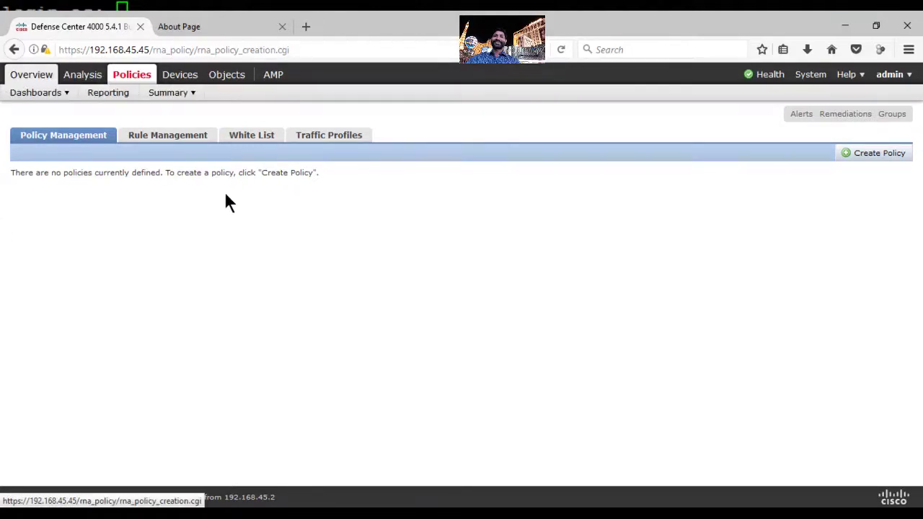
Step: View the correlation rules, white list and traffic profiles
{"action": "left_click", "coordinate": [169, 135]}
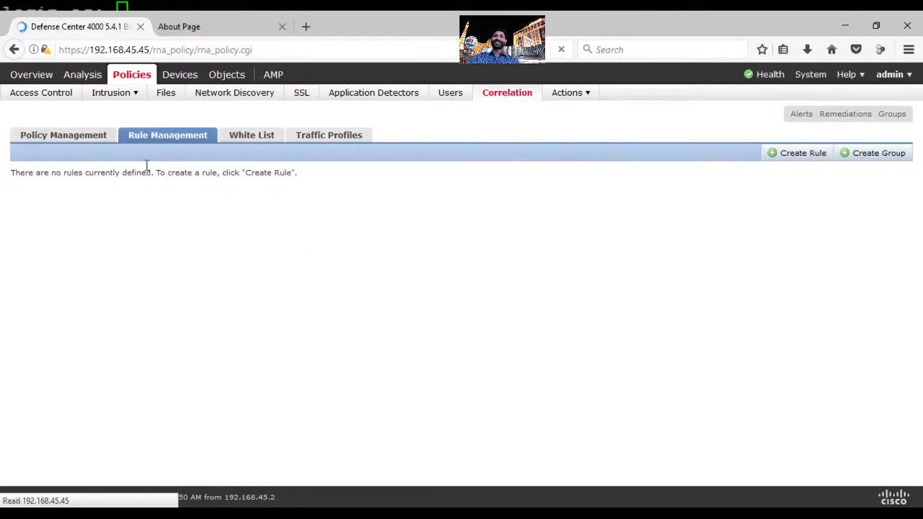
{"action": "left_click", "coordinate": [248, 141]}
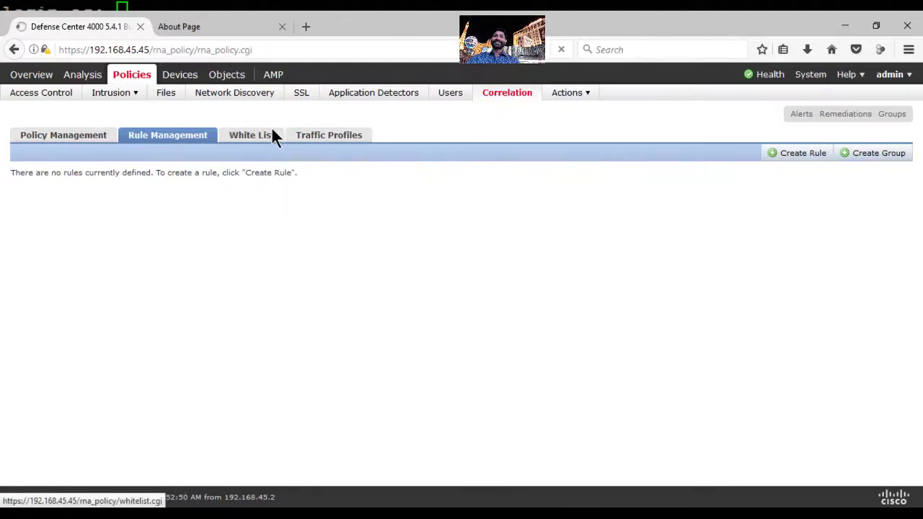
{"action": "left_click", "coordinate": [330, 143]}
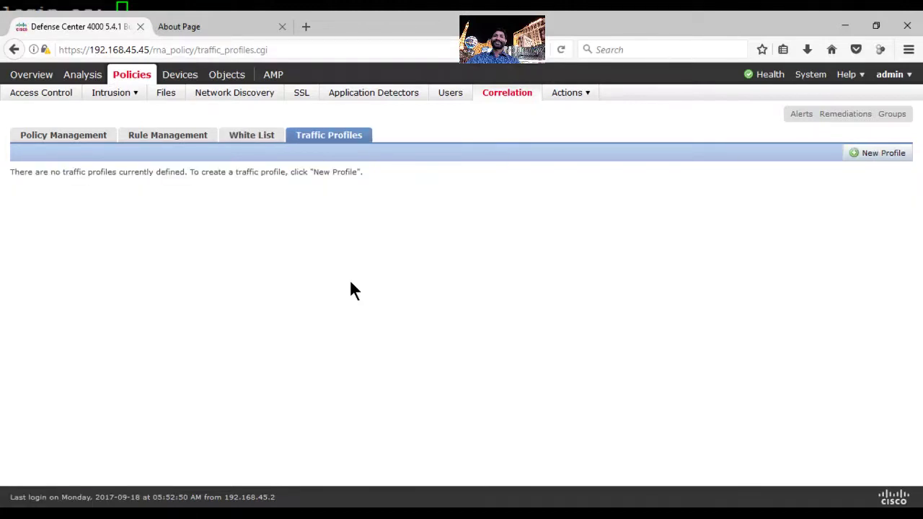
Step: Check the remediation instances, then the empty managed devices list
{"action": "mouse_move", "coordinate": [587, 94]}
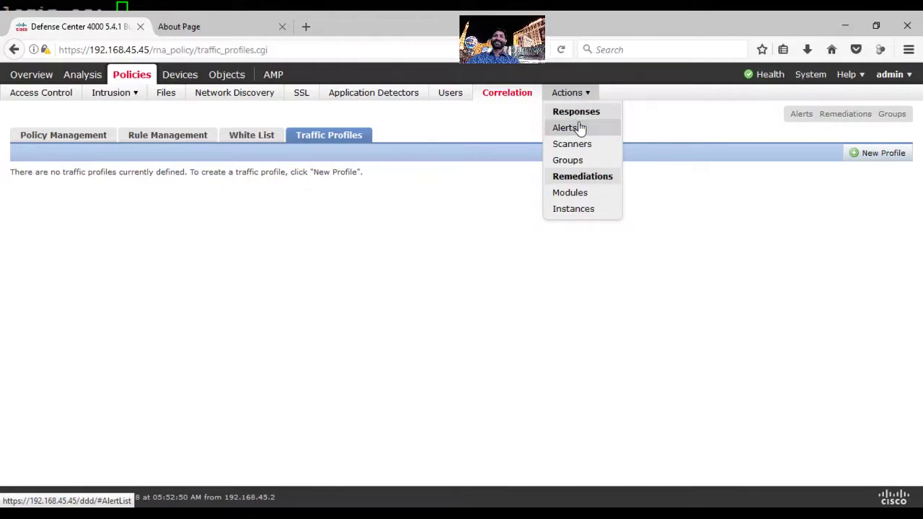
{"action": "left_click", "coordinate": [583, 216]}
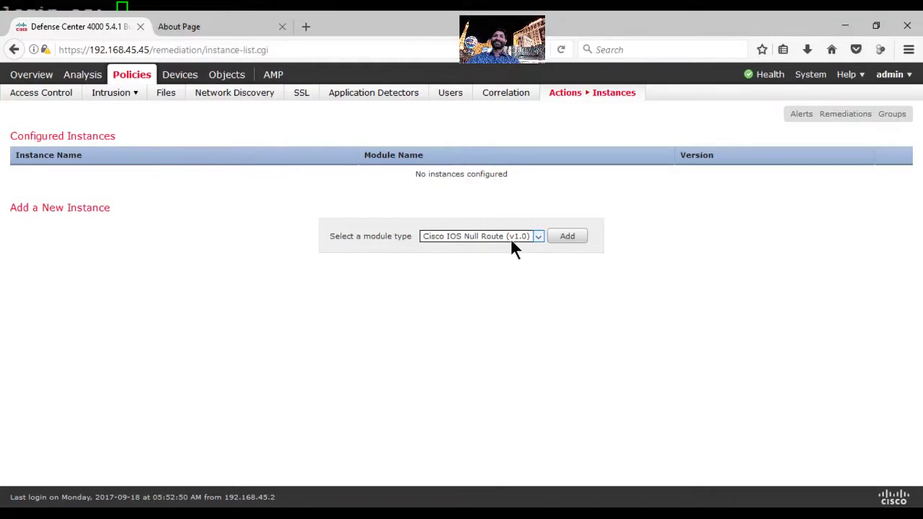
{"action": "left_click", "coordinate": [181, 78]}
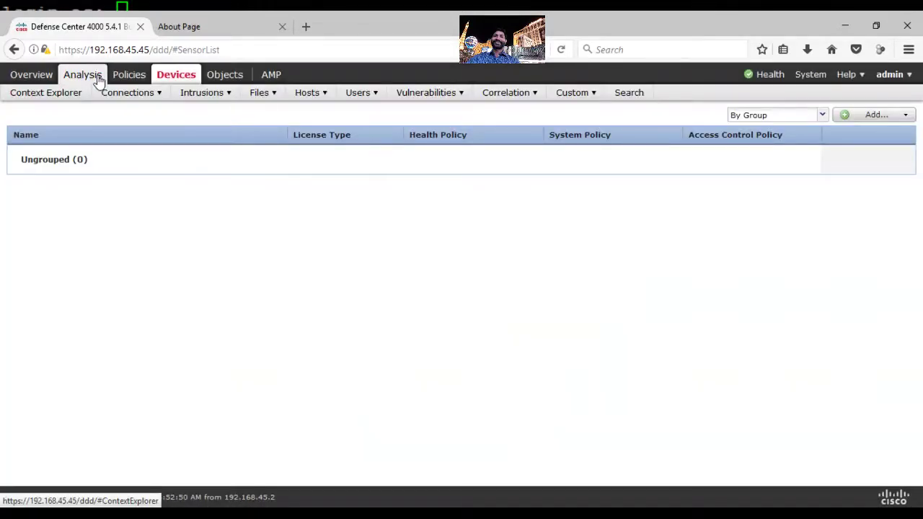
Step: Go from Context Explorer to the Files > Malware Events summary, which has no records
{"action": "left_click", "coordinate": [99, 78]}
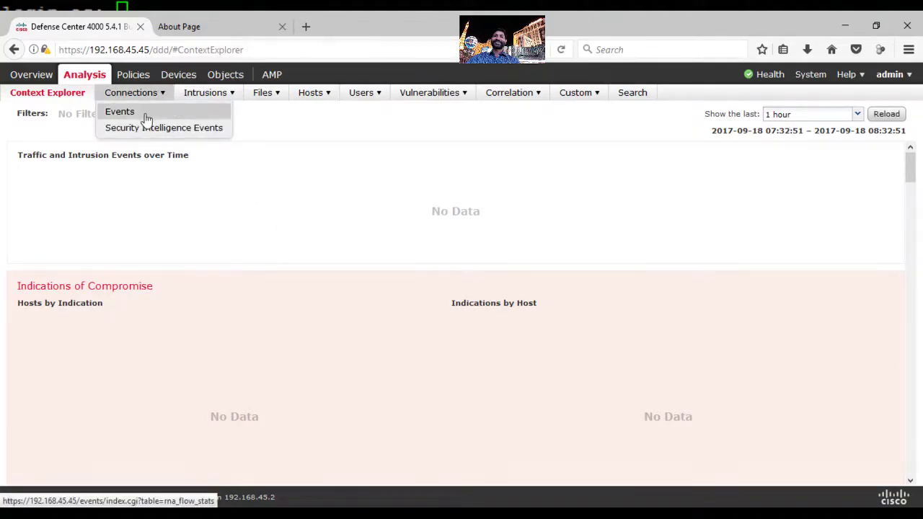
{"action": "mouse_move", "coordinate": [227, 99]}
{"action": "mouse_move", "coordinate": [270, 94]}
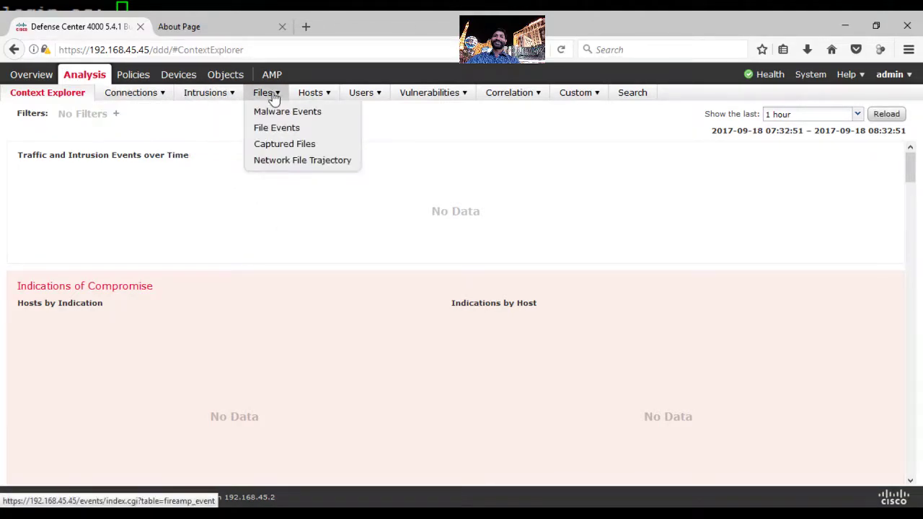
{"action": "left_click", "coordinate": [317, 114]}
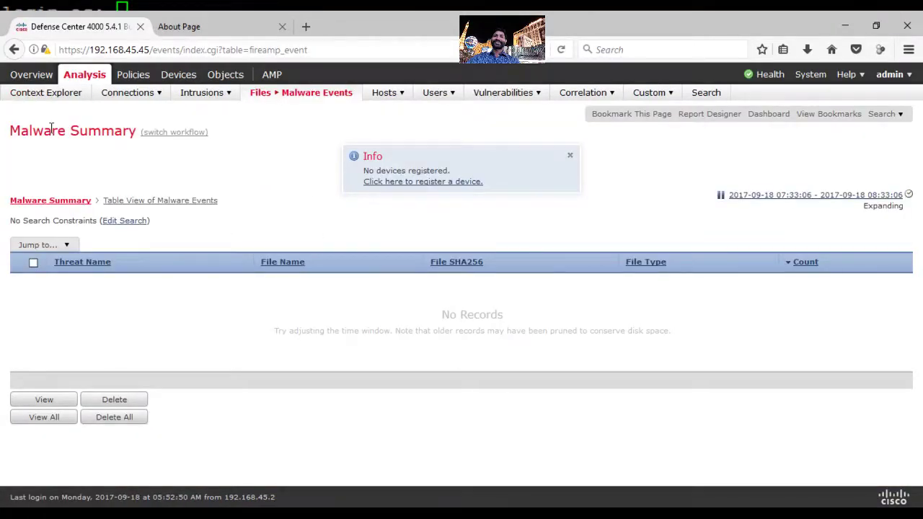
Step: Show the Geolocation widgets on the summary dashboard
{"action": "left_click", "coordinate": [31, 74]}
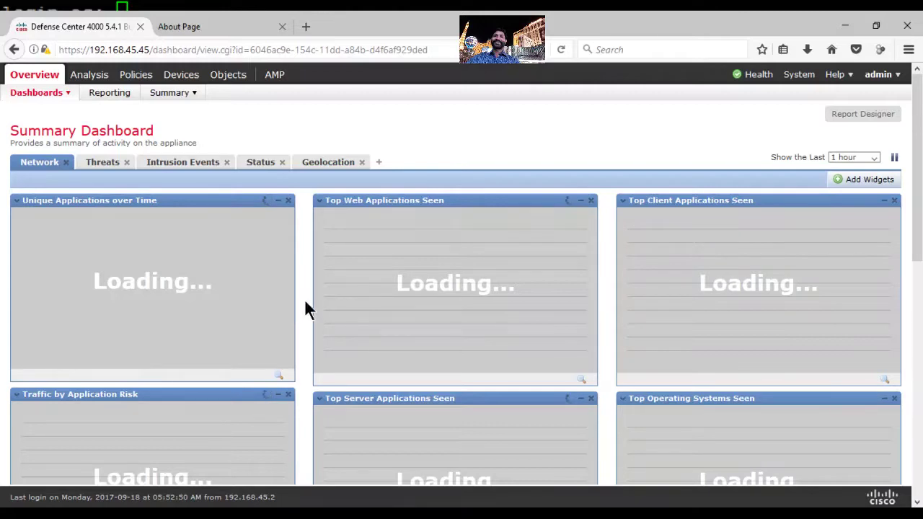
{"action": "left_click", "coordinate": [323, 166]}
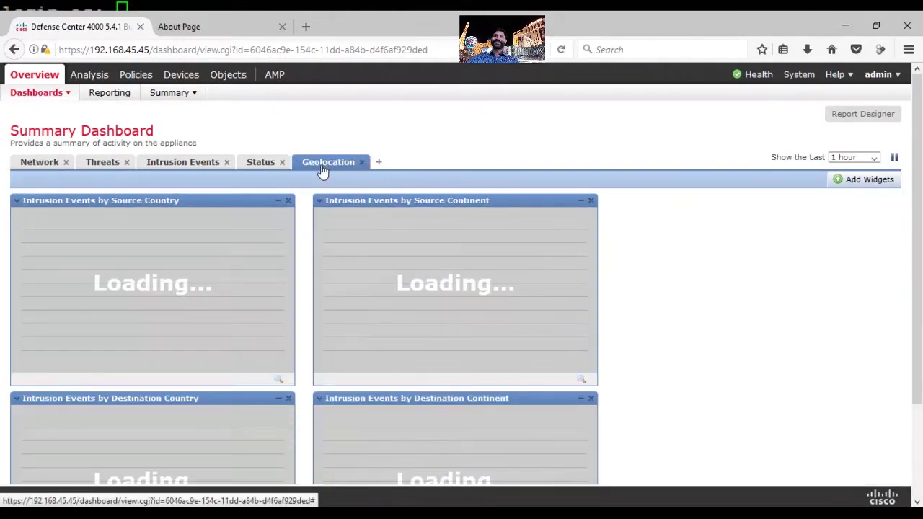
{"action": "scroll", "coordinate": [406, 326], "scroll_direction": "down", "scroll_amount": 3}
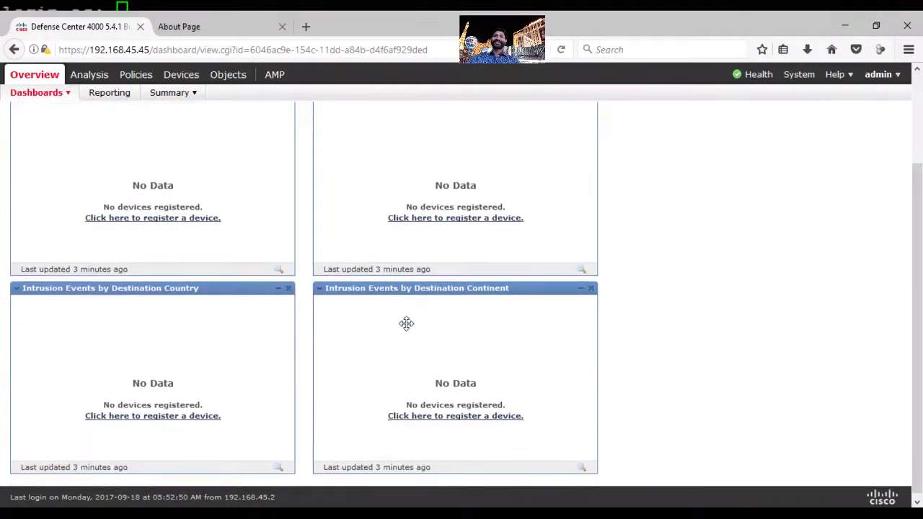
{"action": "scroll", "coordinate": [406, 326], "scroll_direction": "up", "scroll_amount": 2}
{"action": "scroll", "coordinate": [407, 327], "scroll_direction": "up", "scroll_amount": 1}
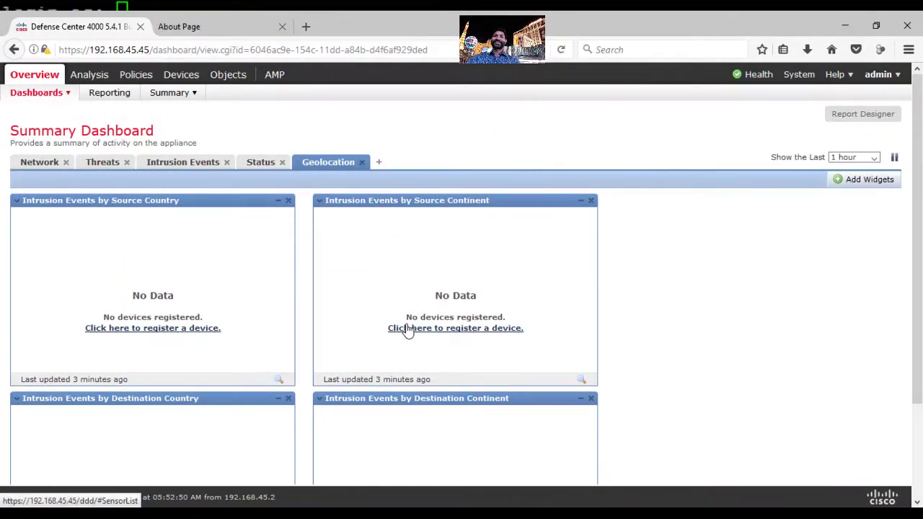
Step: Log out of Defense Center from the admin menu
{"action": "mouse_move", "coordinate": [757, 78]}
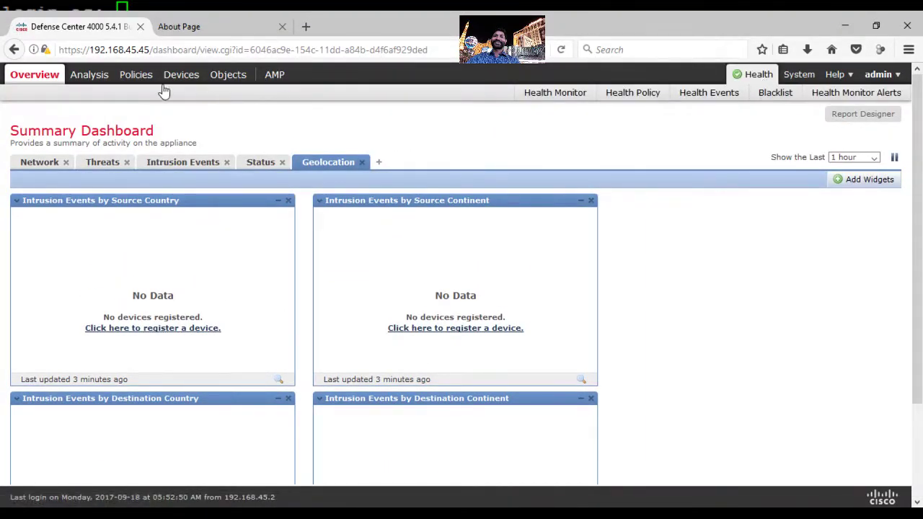
{"action": "mouse_move", "coordinate": [891, 84]}
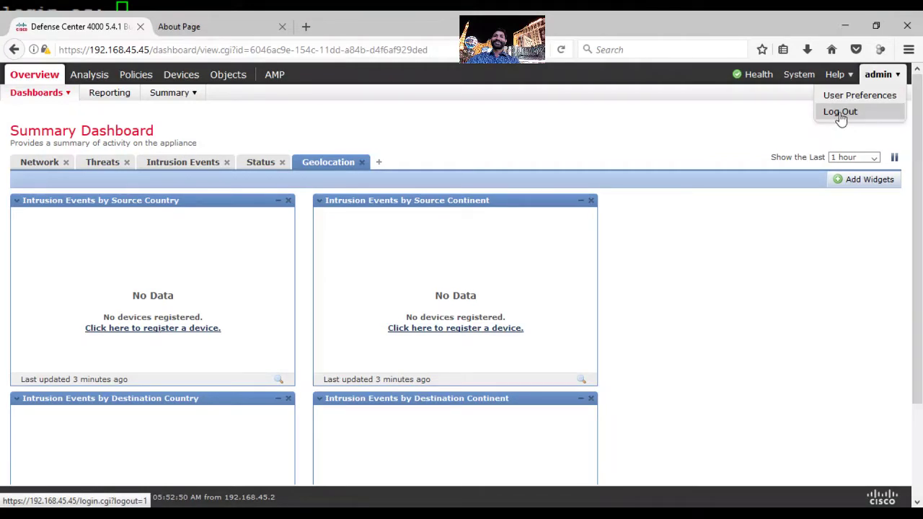
{"action": "left_click", "coordinate": [822, 118]}
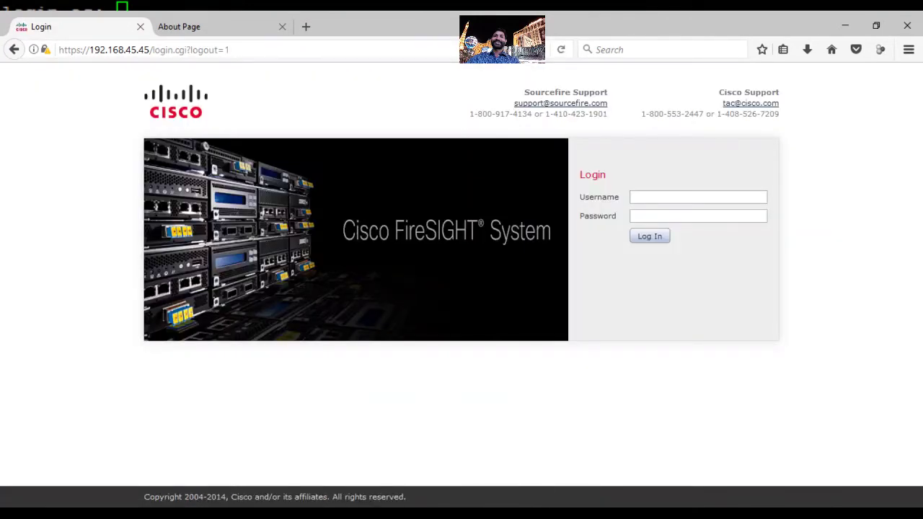